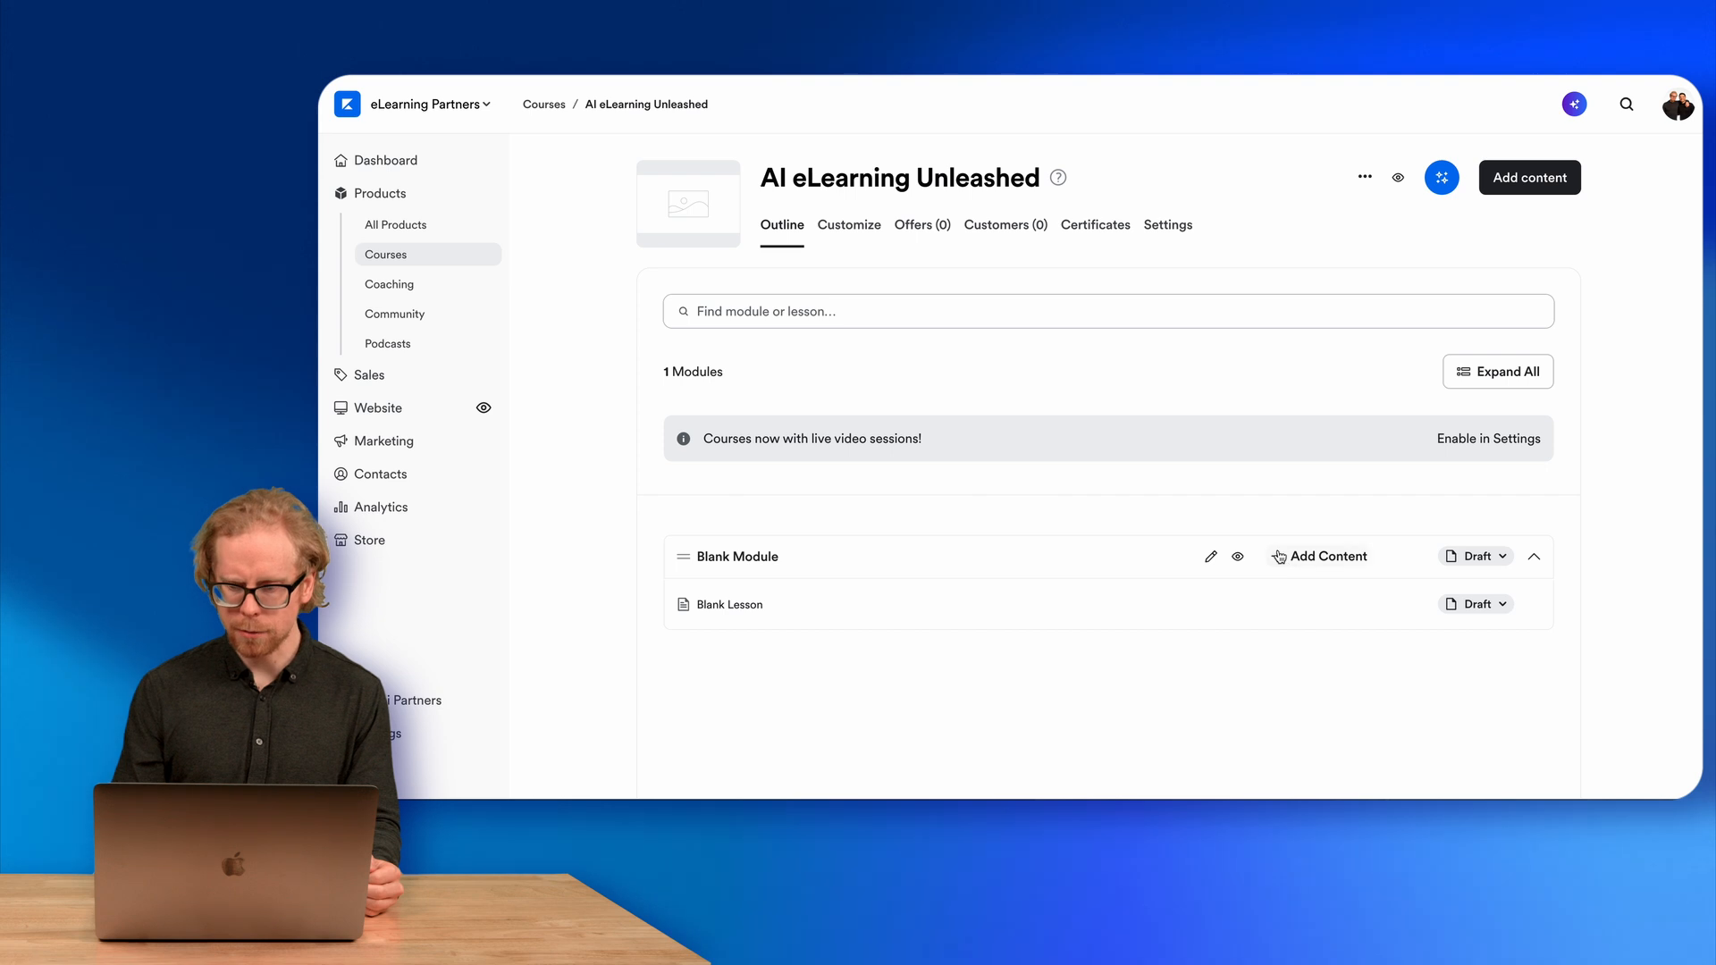
Add a new quiz to the Blank Module and enter "Question Test" as its first question.
left_click(1194, 668)
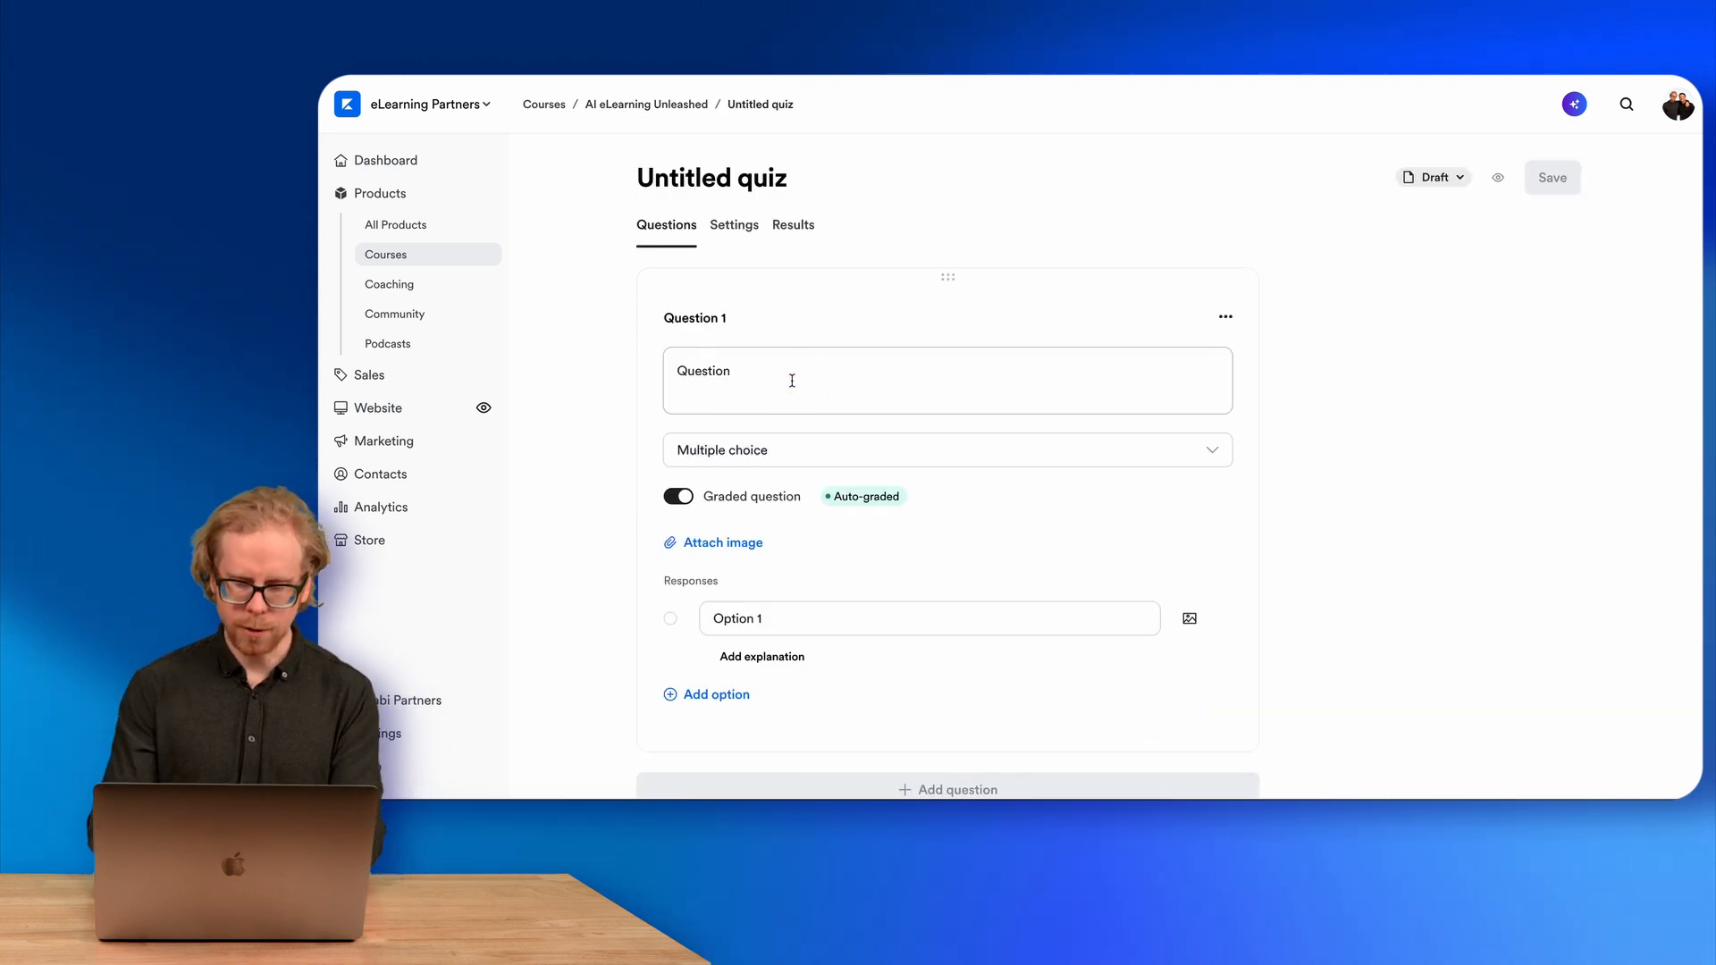
type("Test")
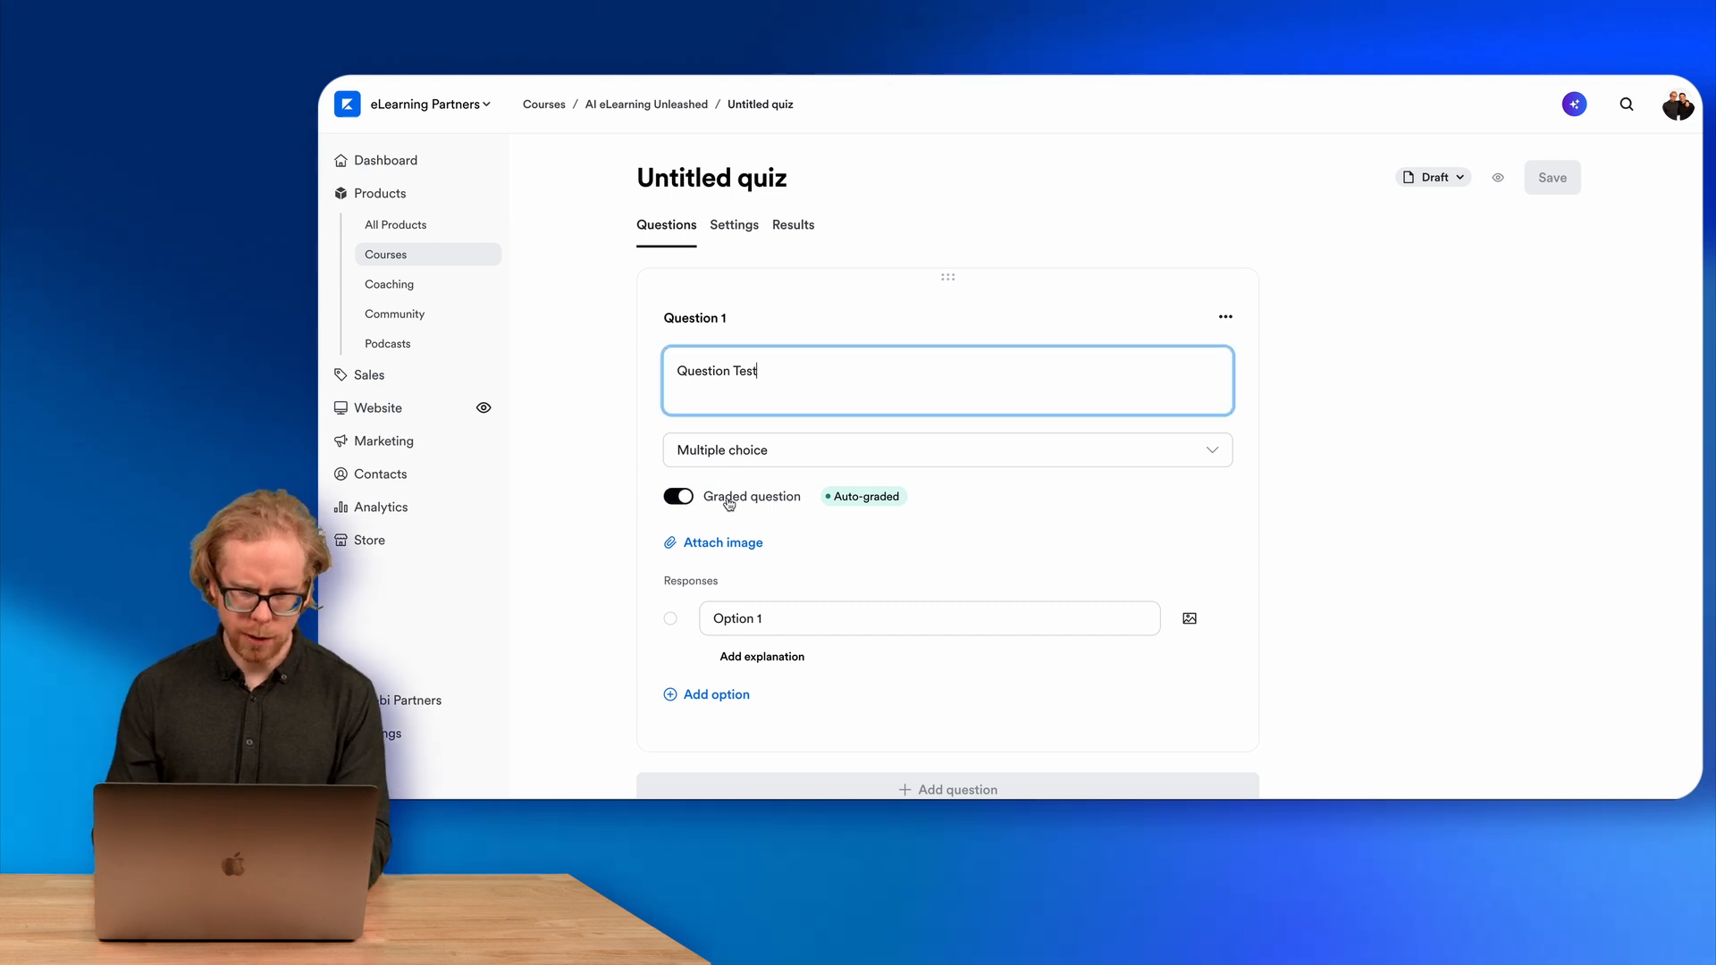
Fill in the first two answer options as A and B.
left_click(738, 620)
scroll(738, 630, "down", 2)
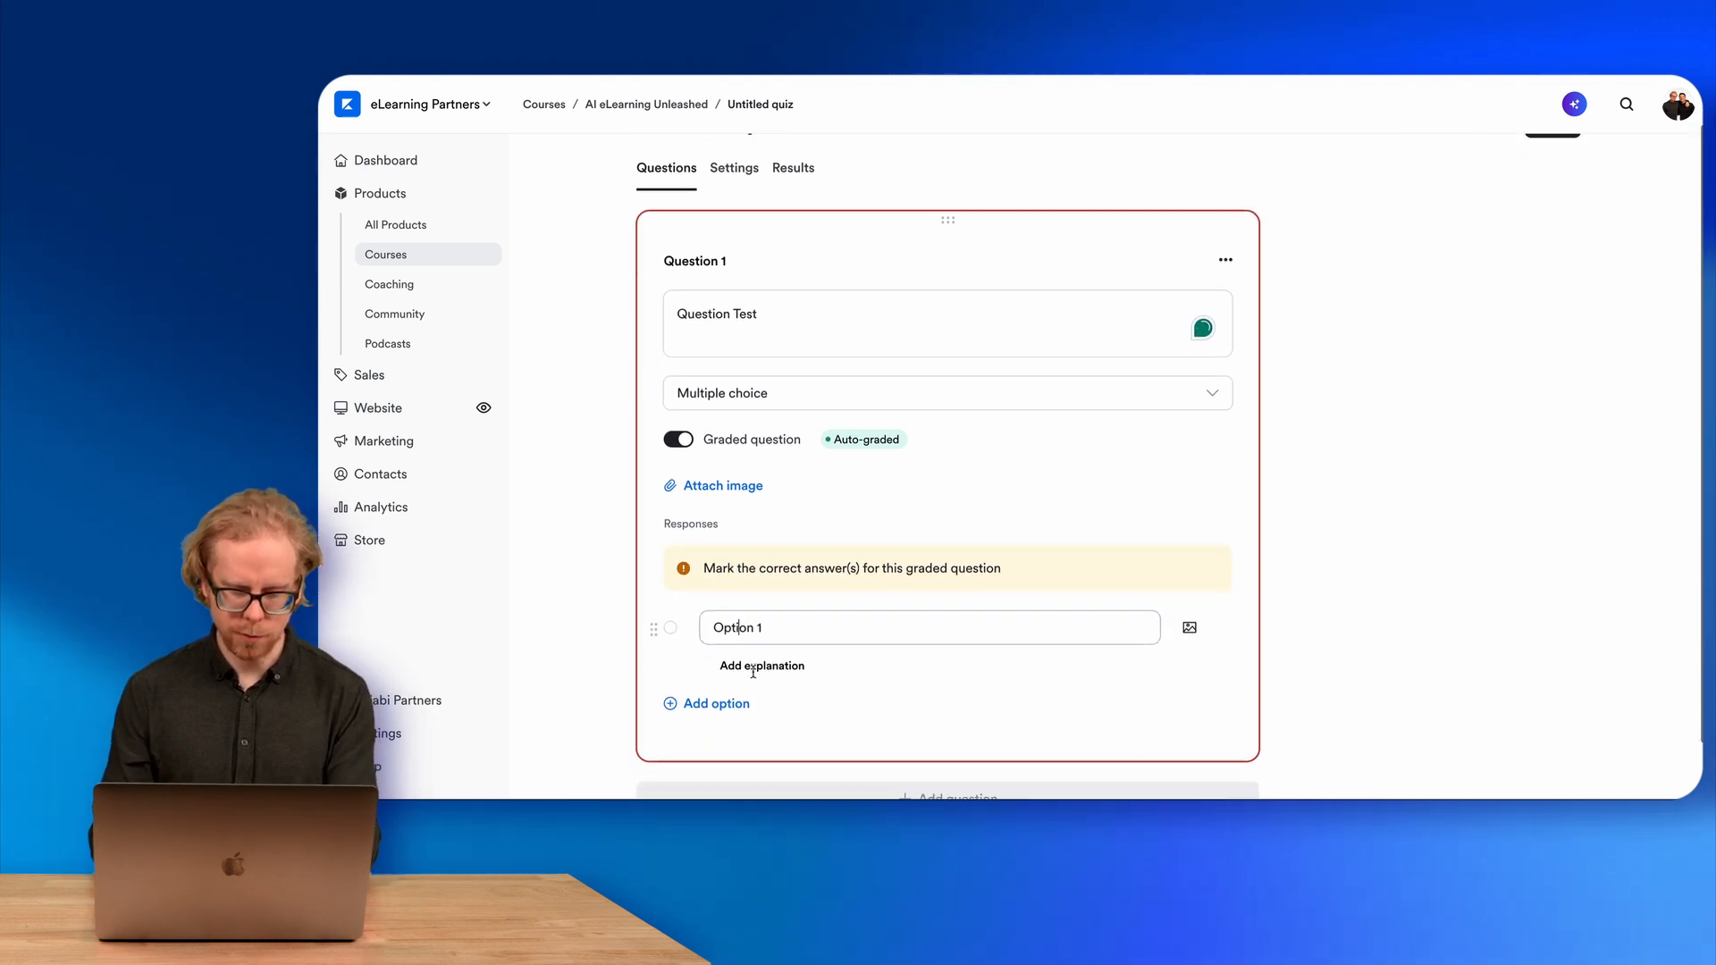
type("A")
triple_click(885, 561)
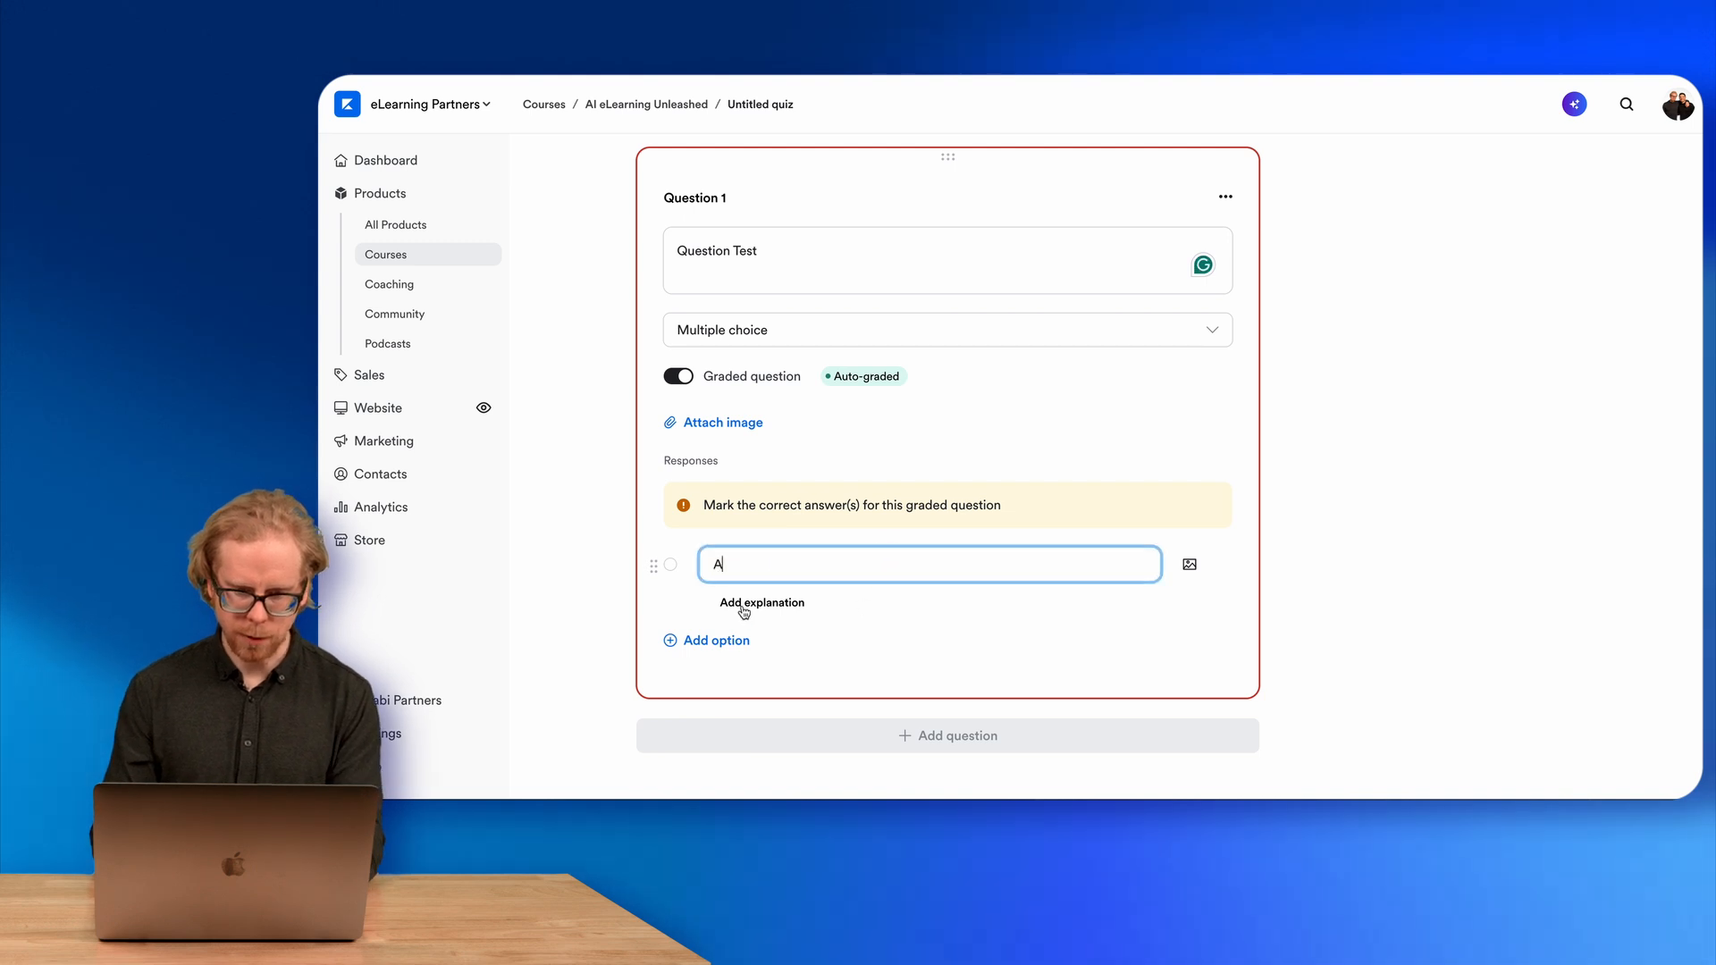
left_click(712, 639)
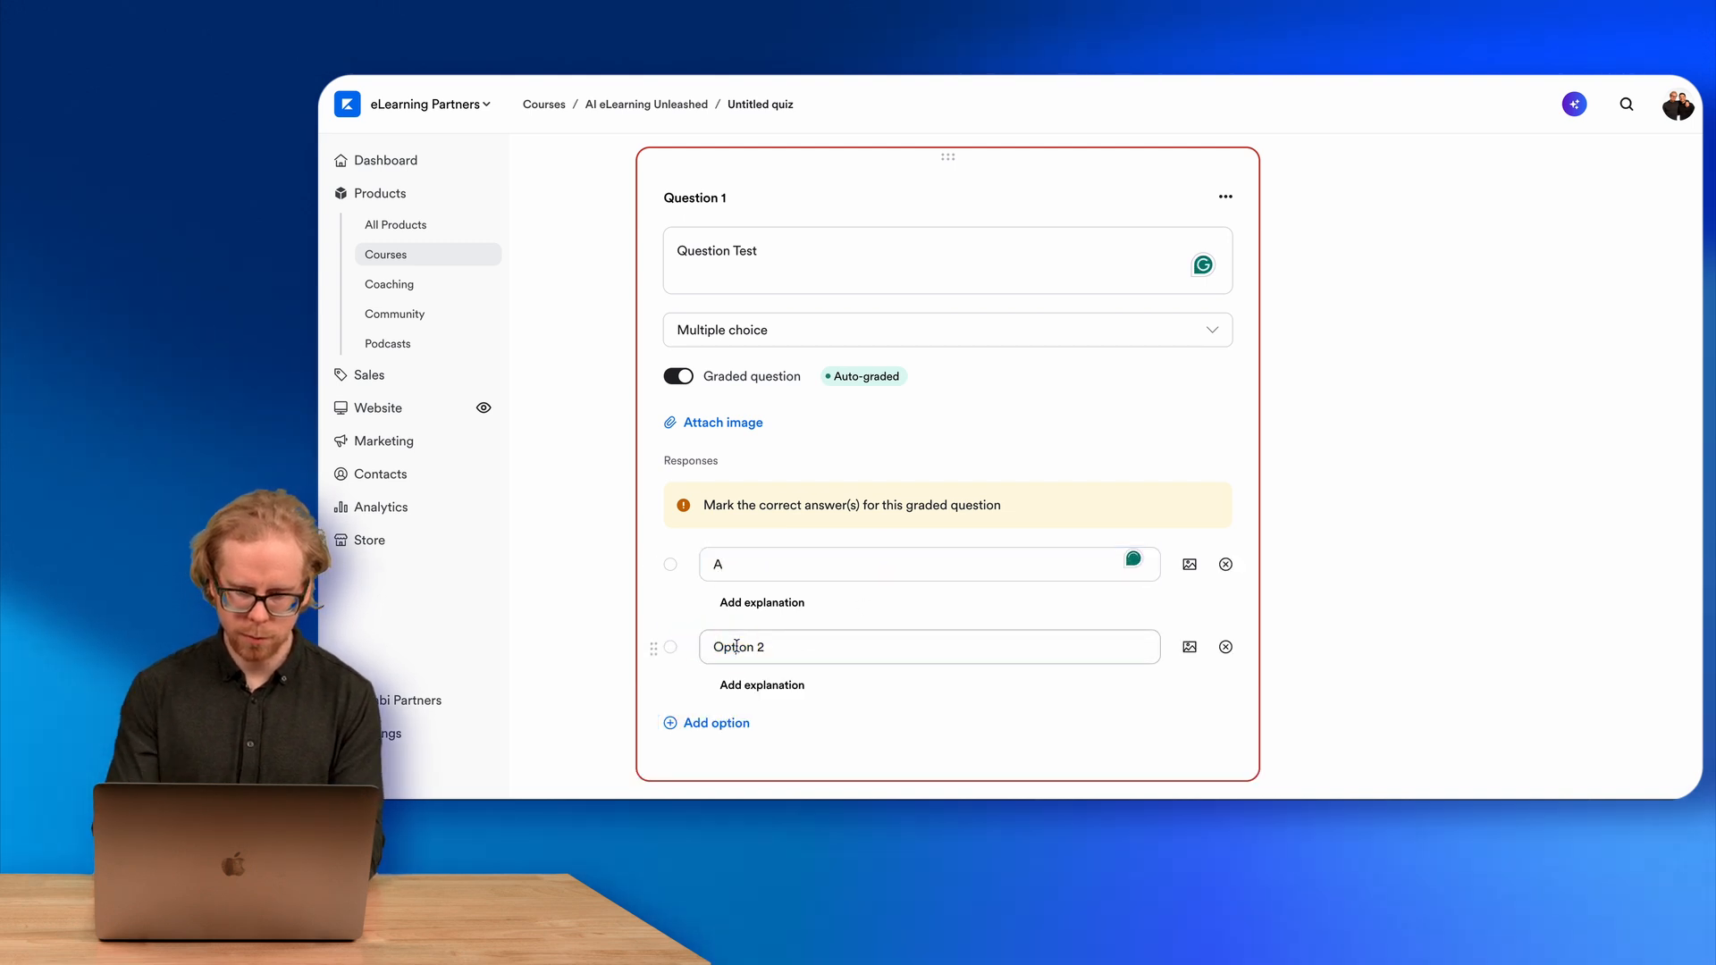
triple_click(743, 646)
key("BackSpace")
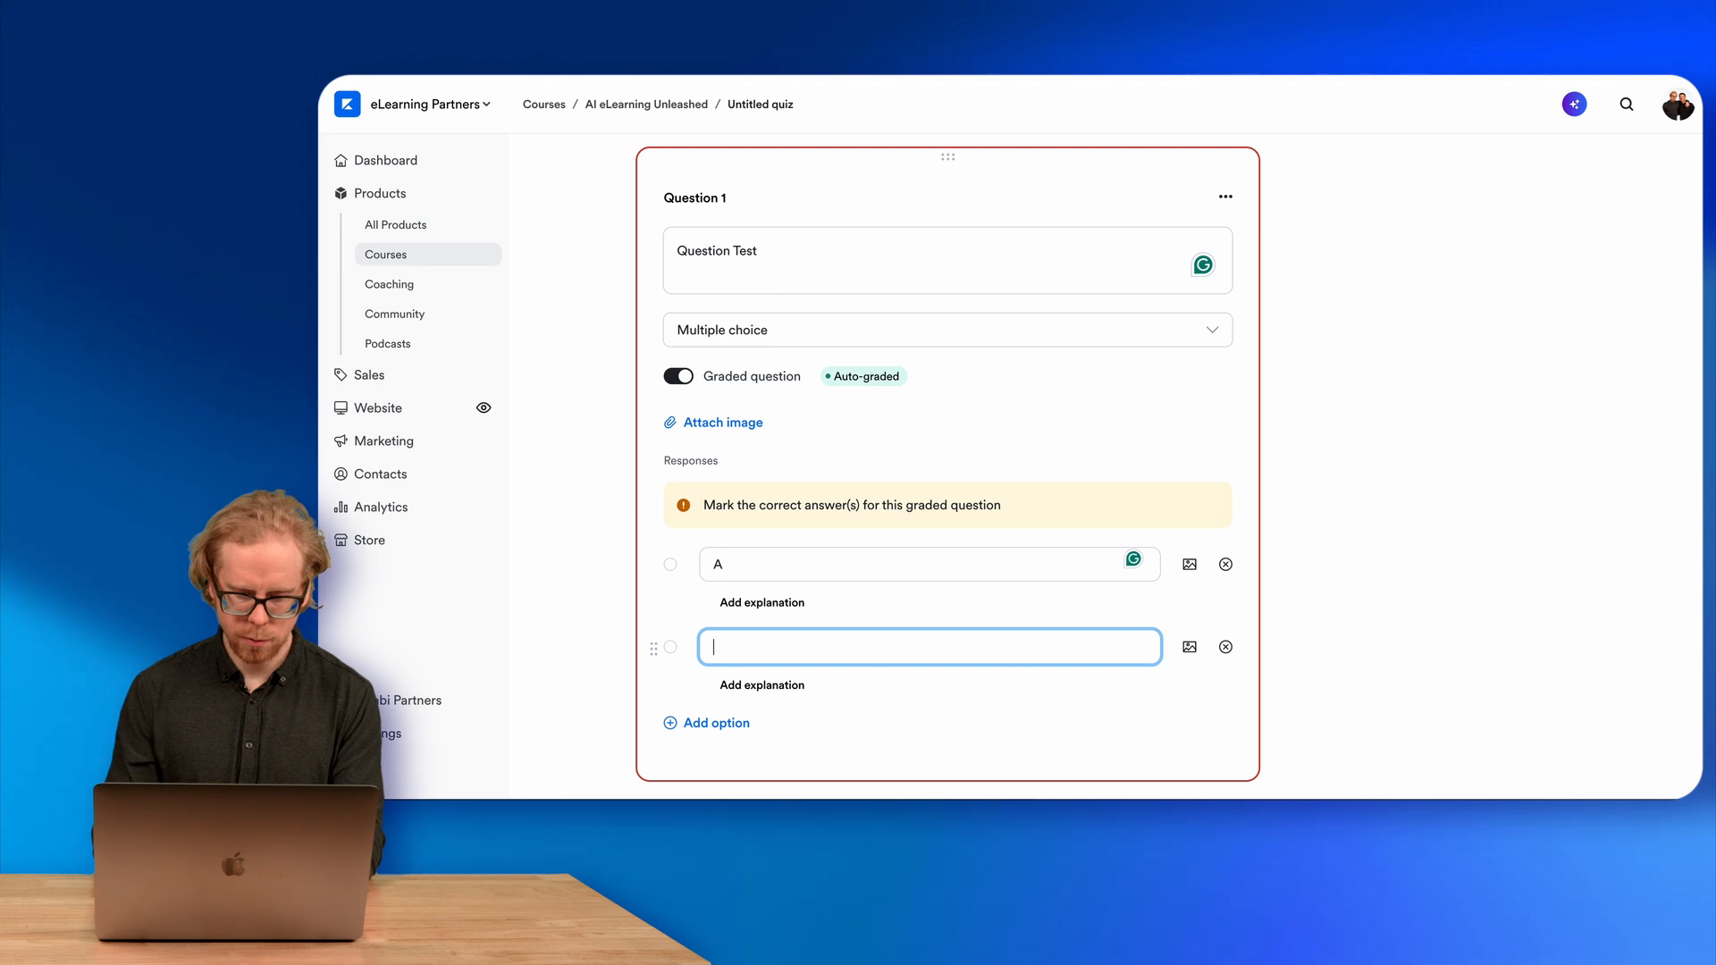
left_click(692, 722)
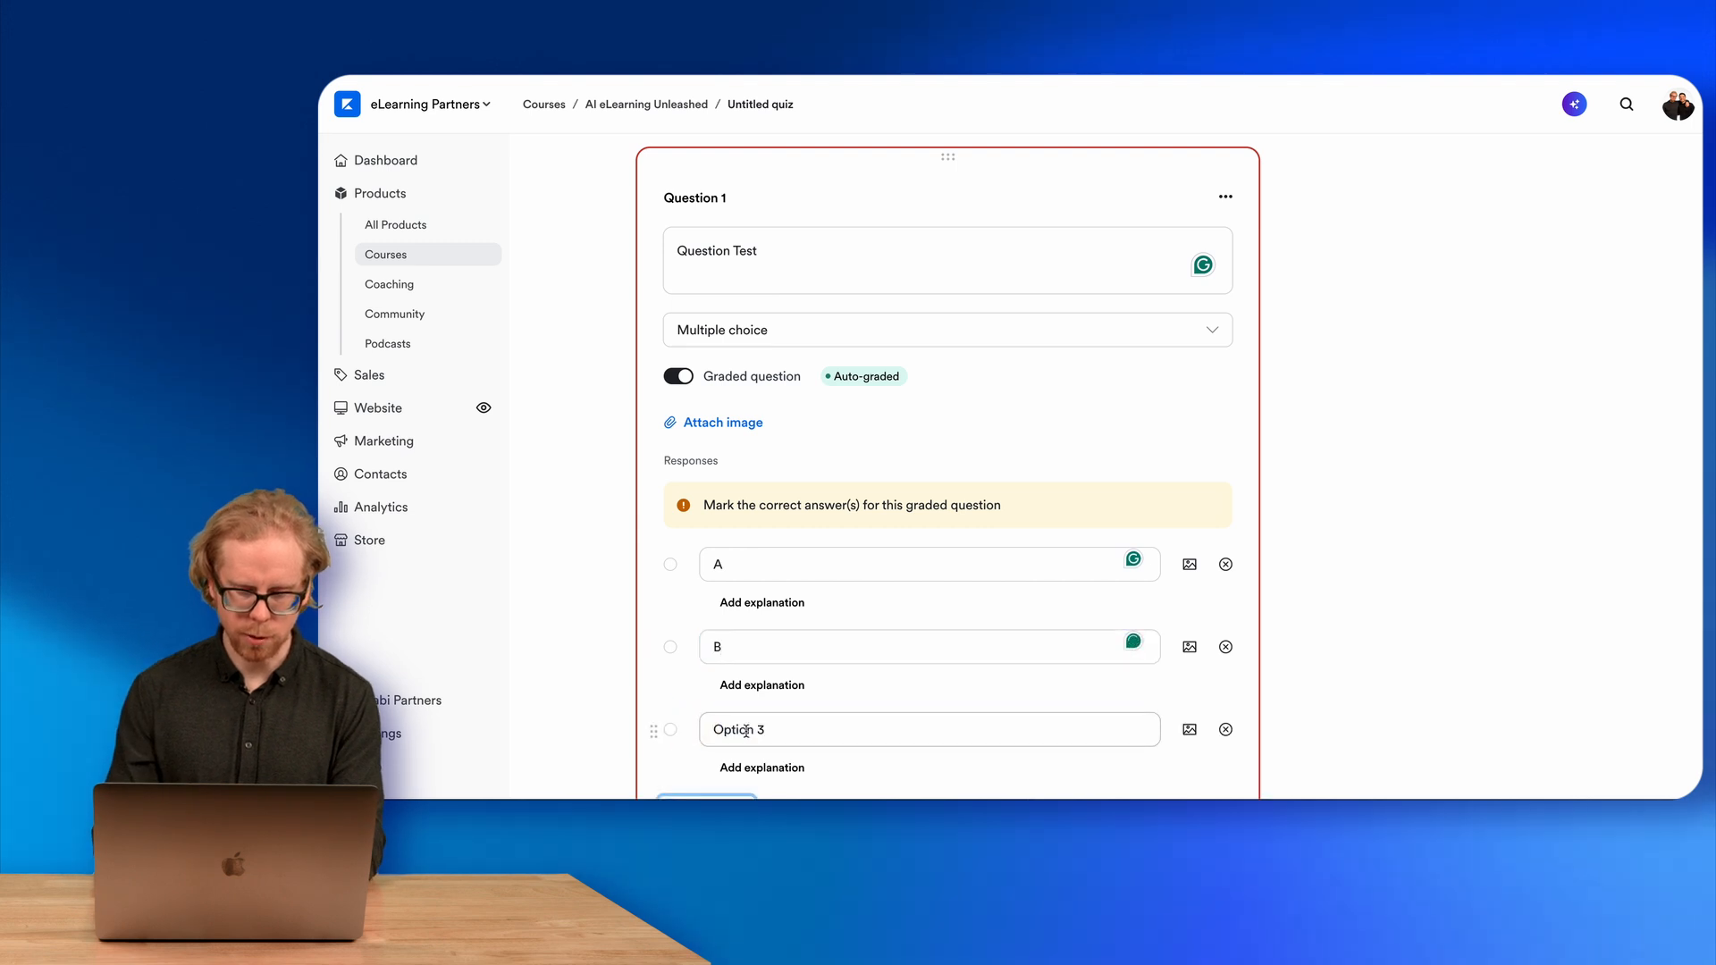
Add a third answer option named C.
scroll(746, 731, "down", 3)
triple_click(787, 613)
type("C")
left_click(682, 653)
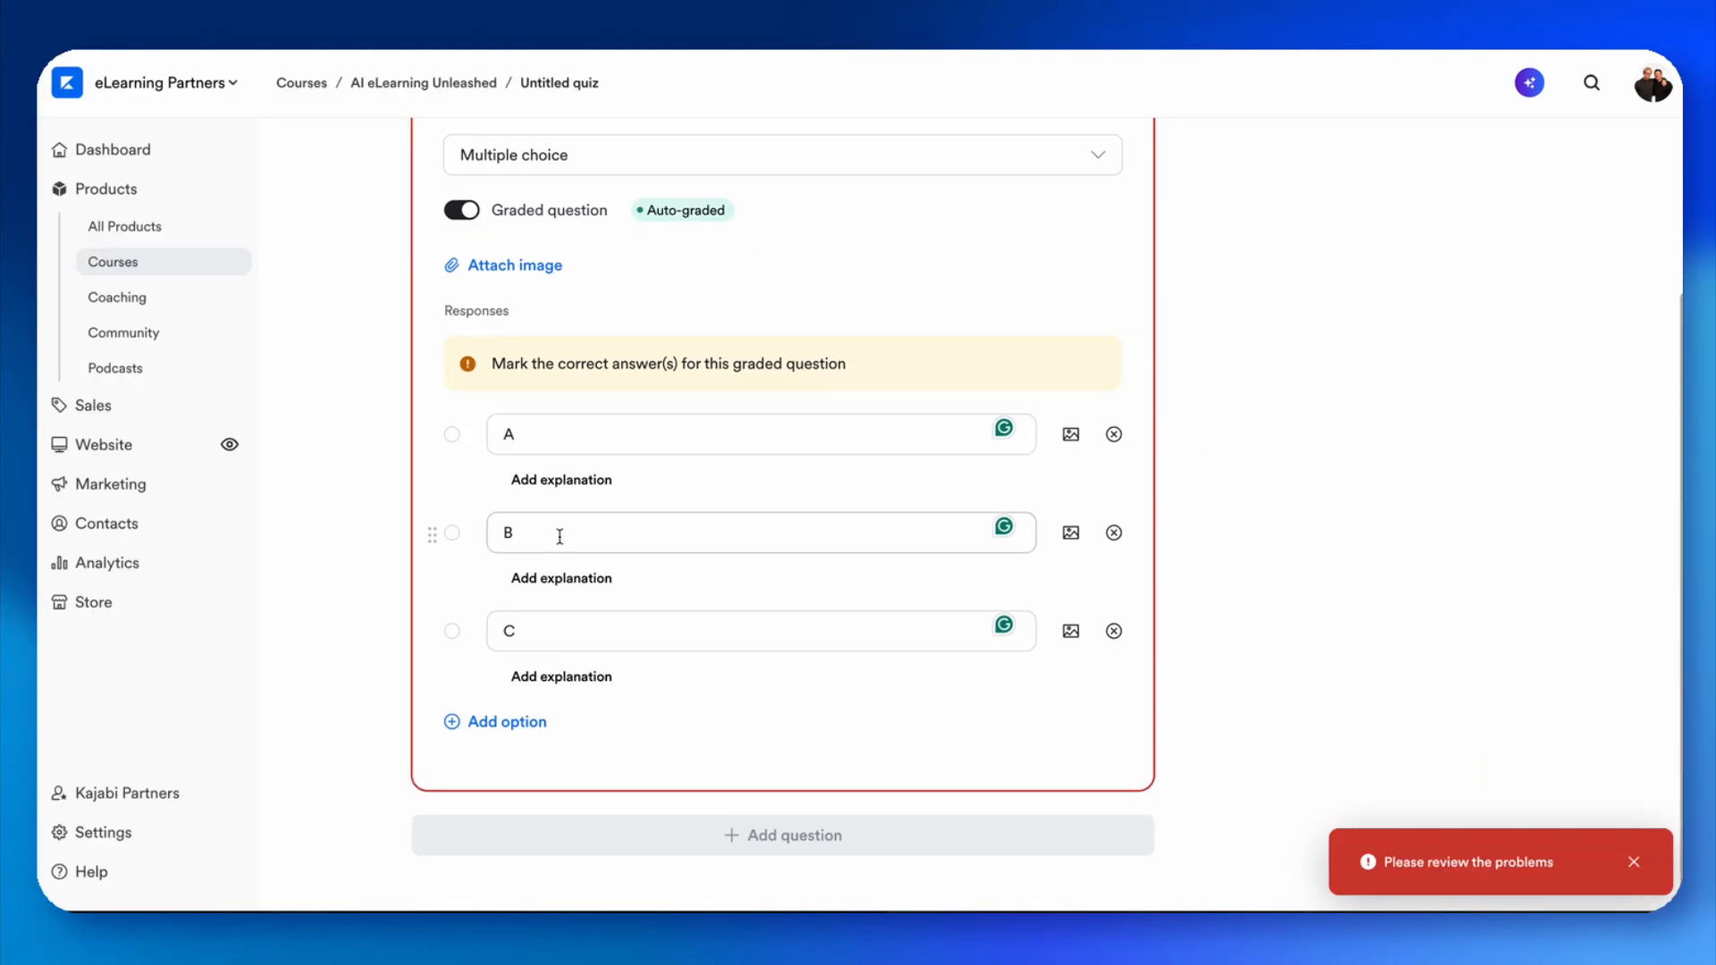
Mark B as the correct answer and save the quiz.
left_click(453, 533)
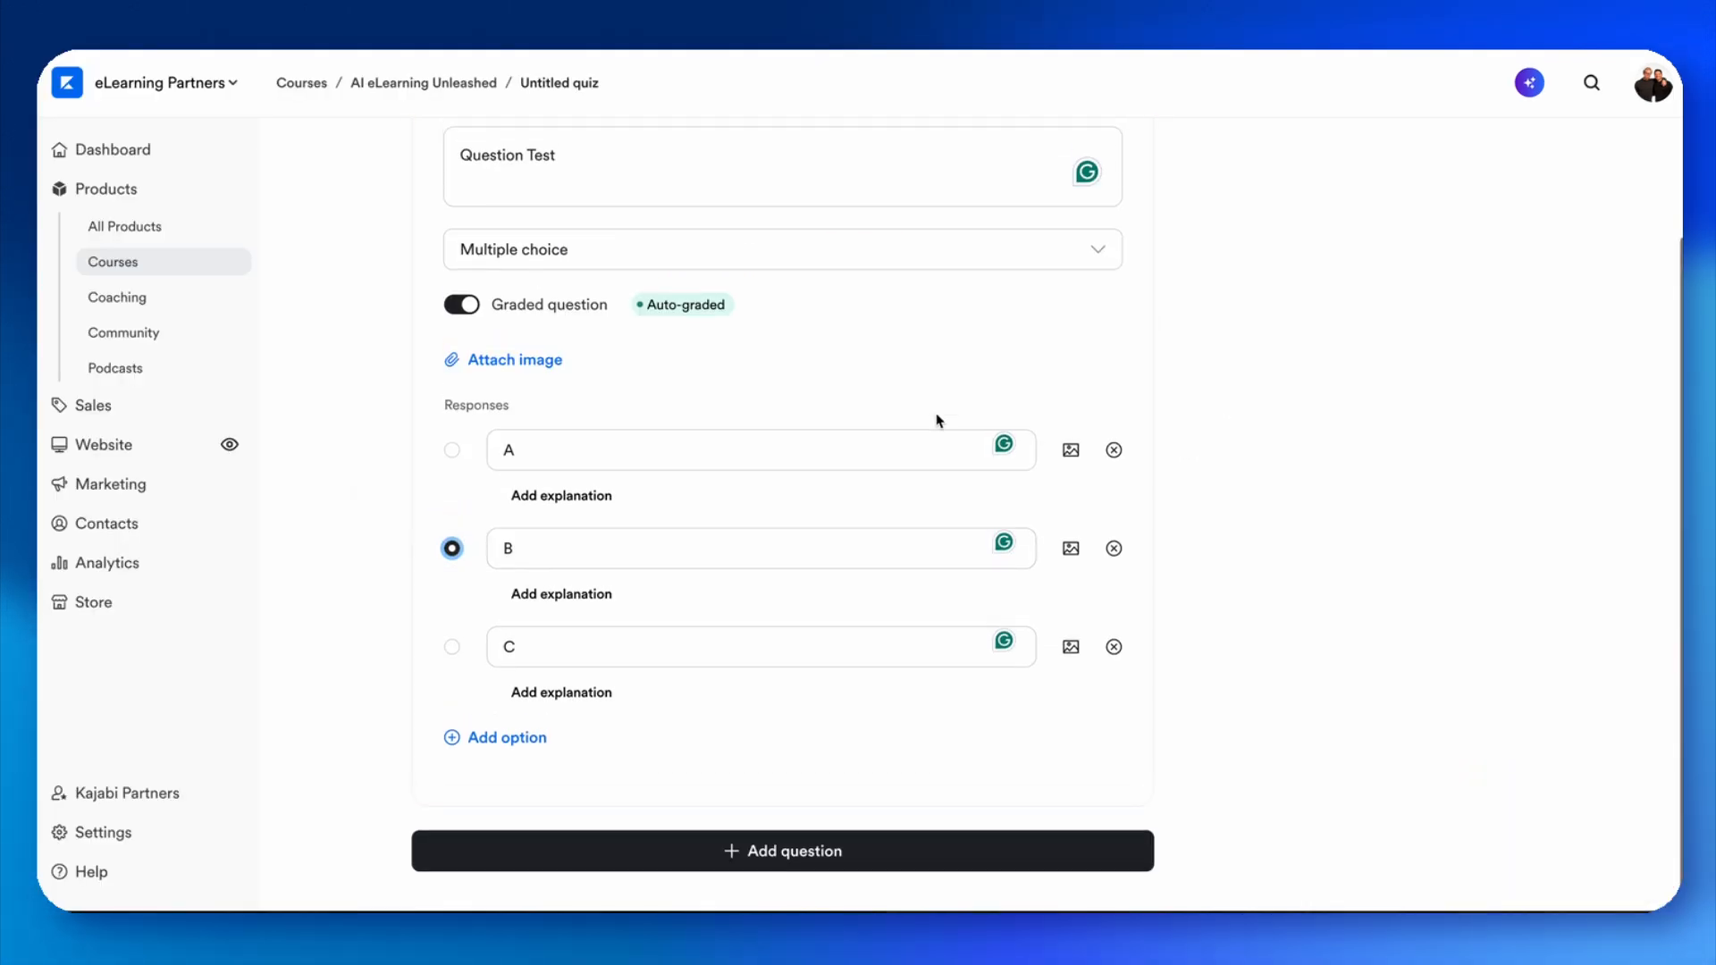
scroll(935, 421, "up", 4)
left_click(1507, 179)
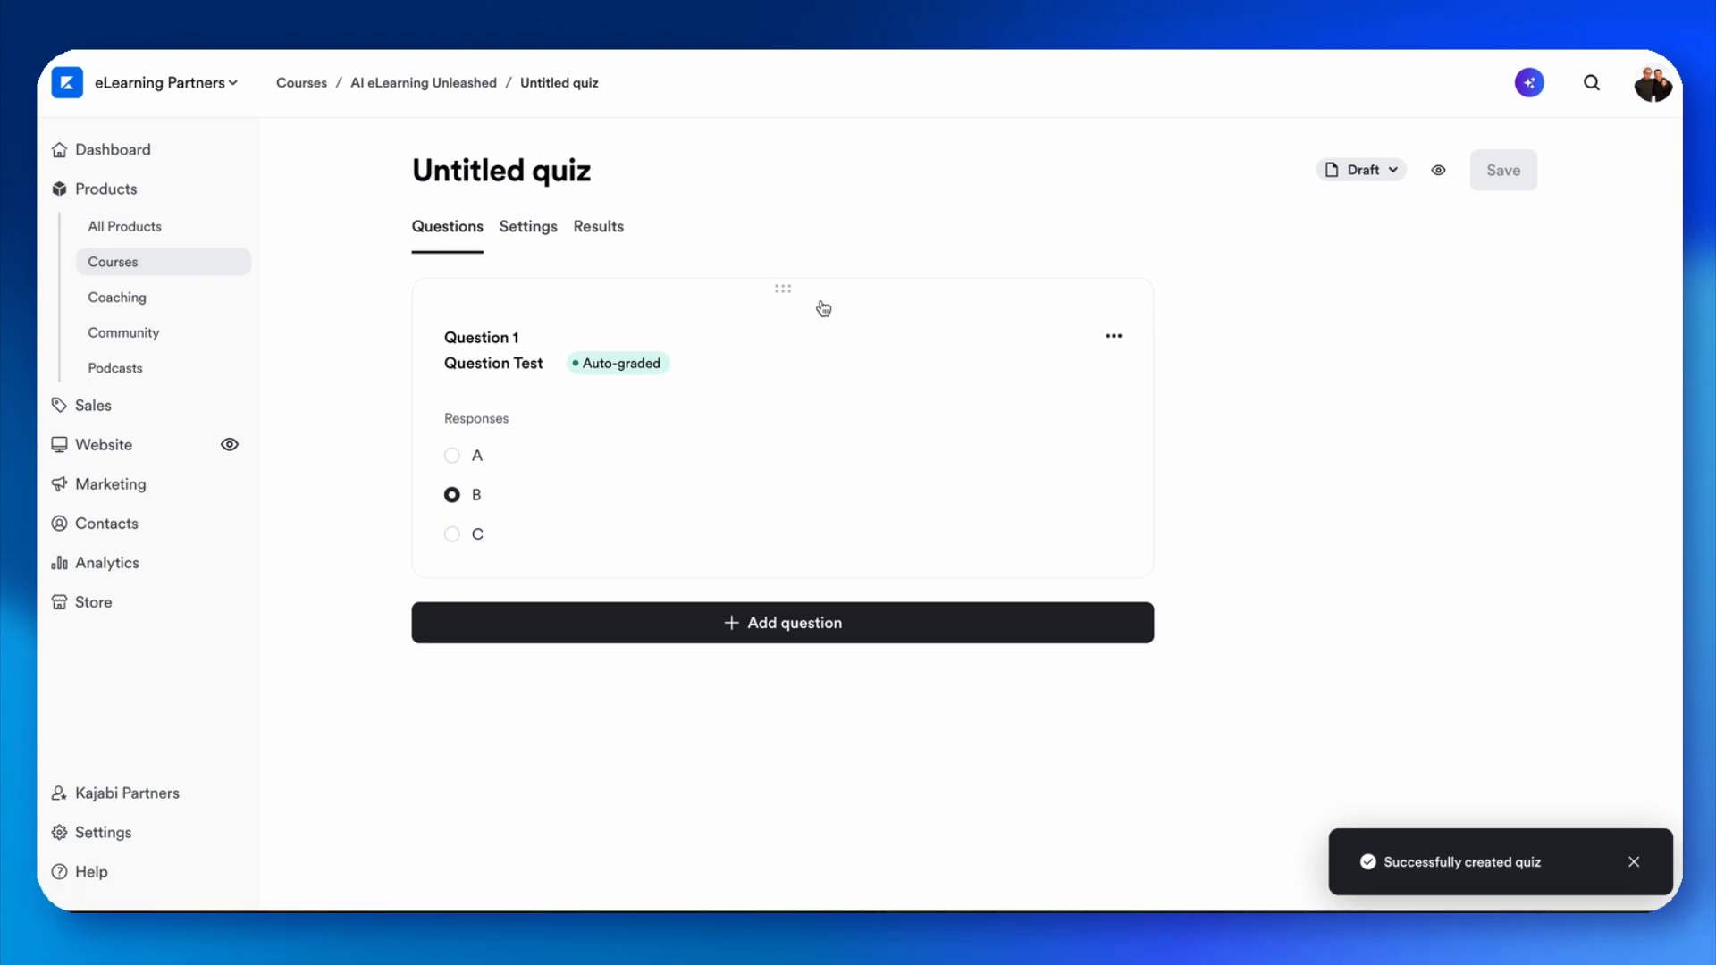
Rename the quiz as "Test Quiz 1" in its settings.
left_click(517, 234)
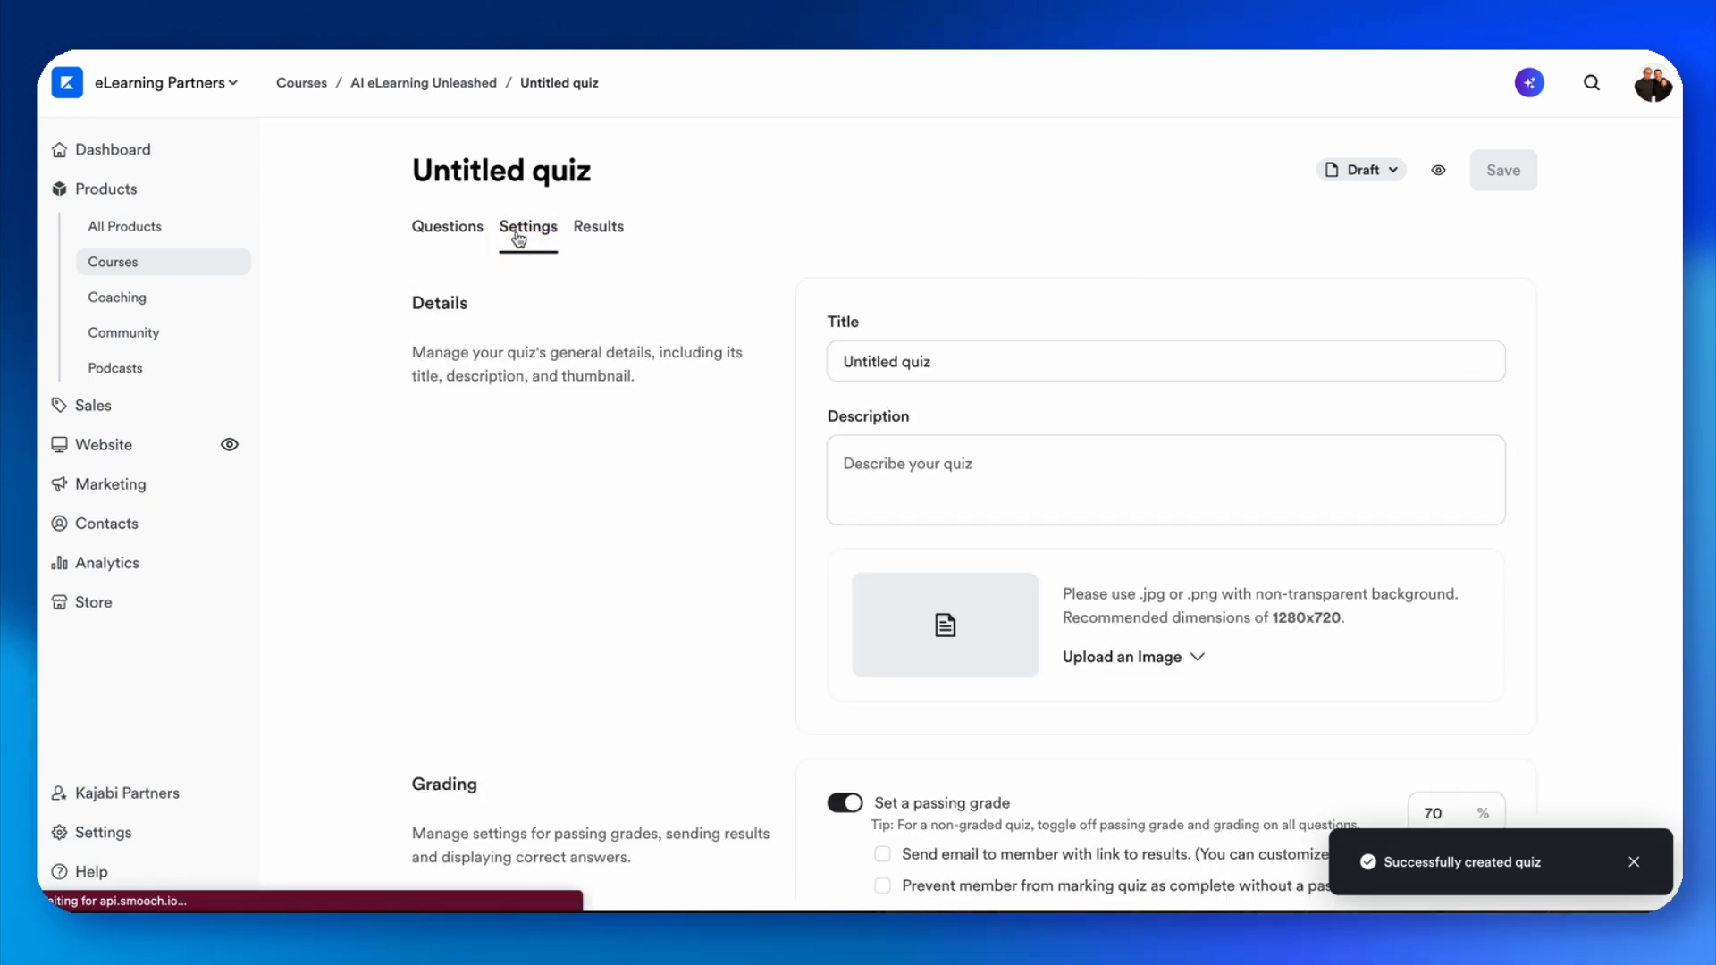
triple_click(931, 354)
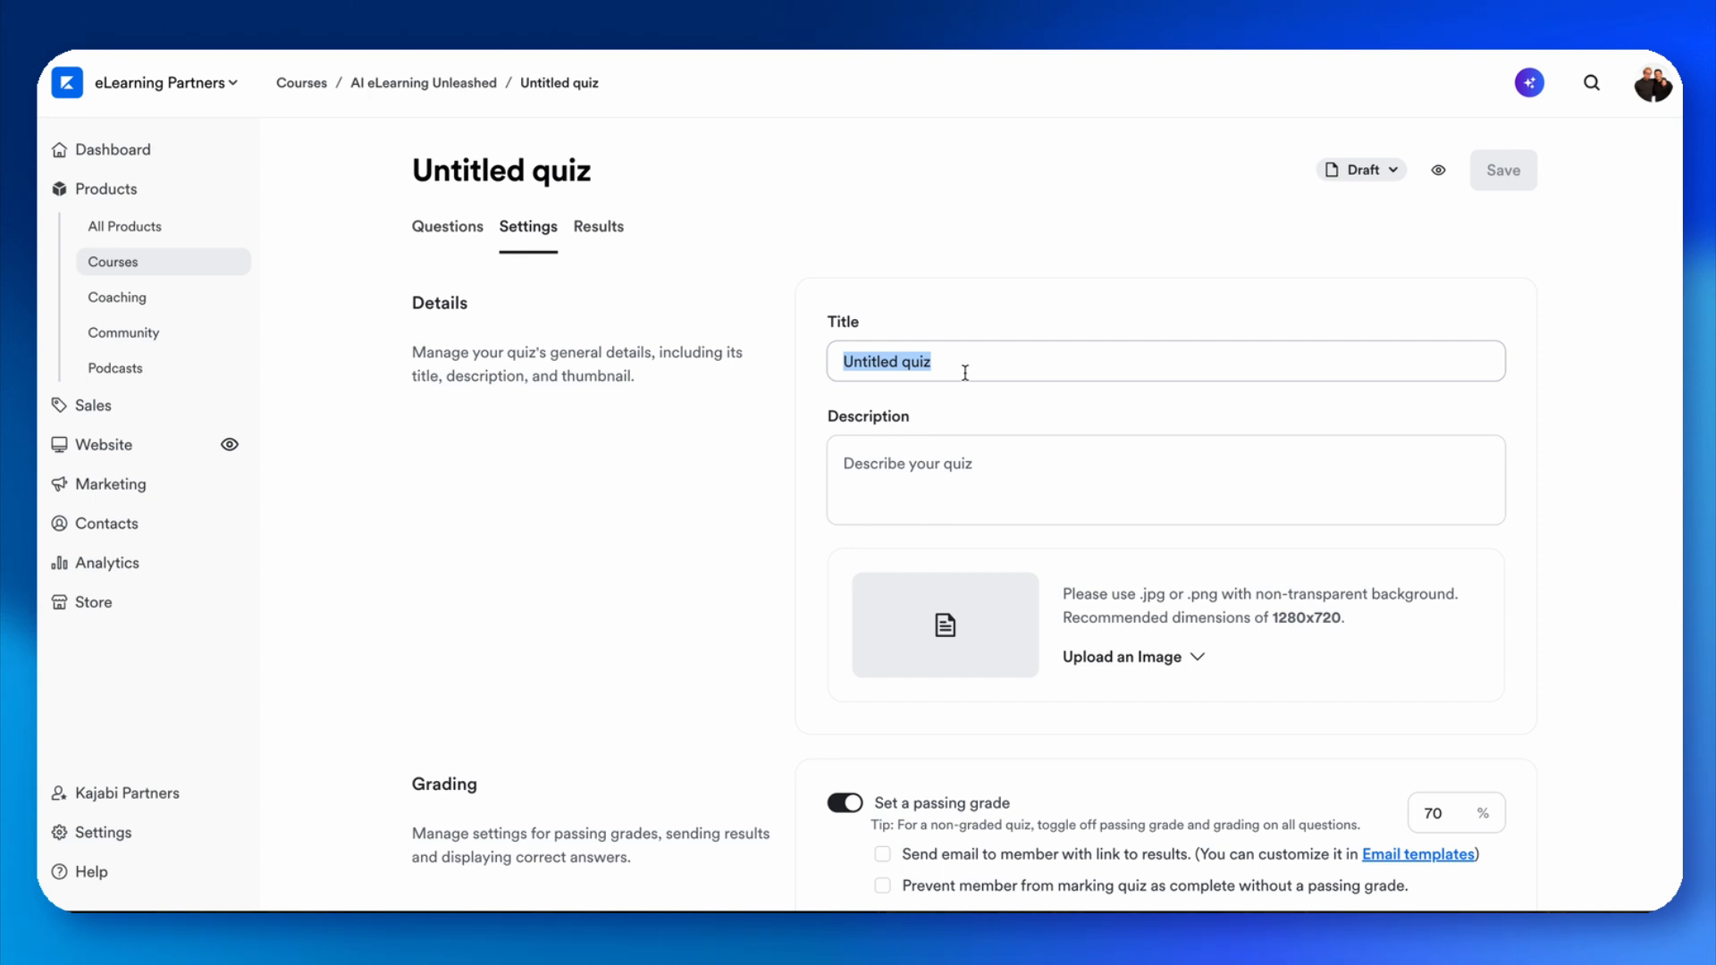
type("Test Quiz 1")
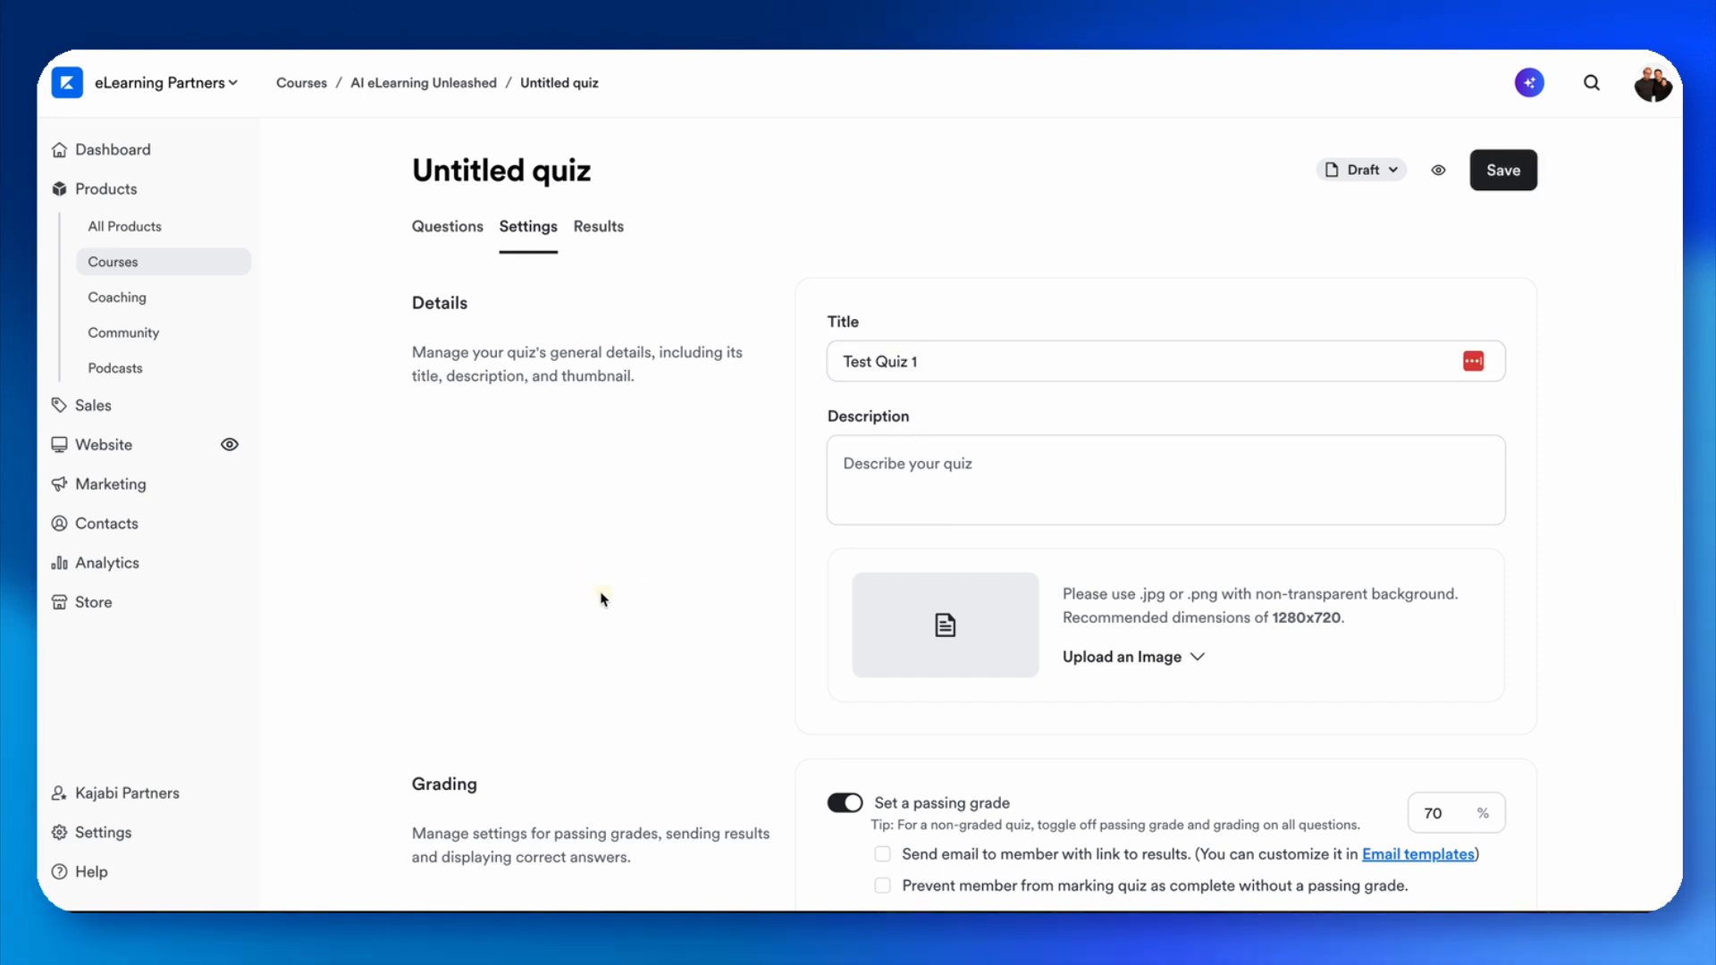
Prevent members from completing the quiz without a passing grade and hide answers on the results page.
scroll(601, 597, "down", 5)
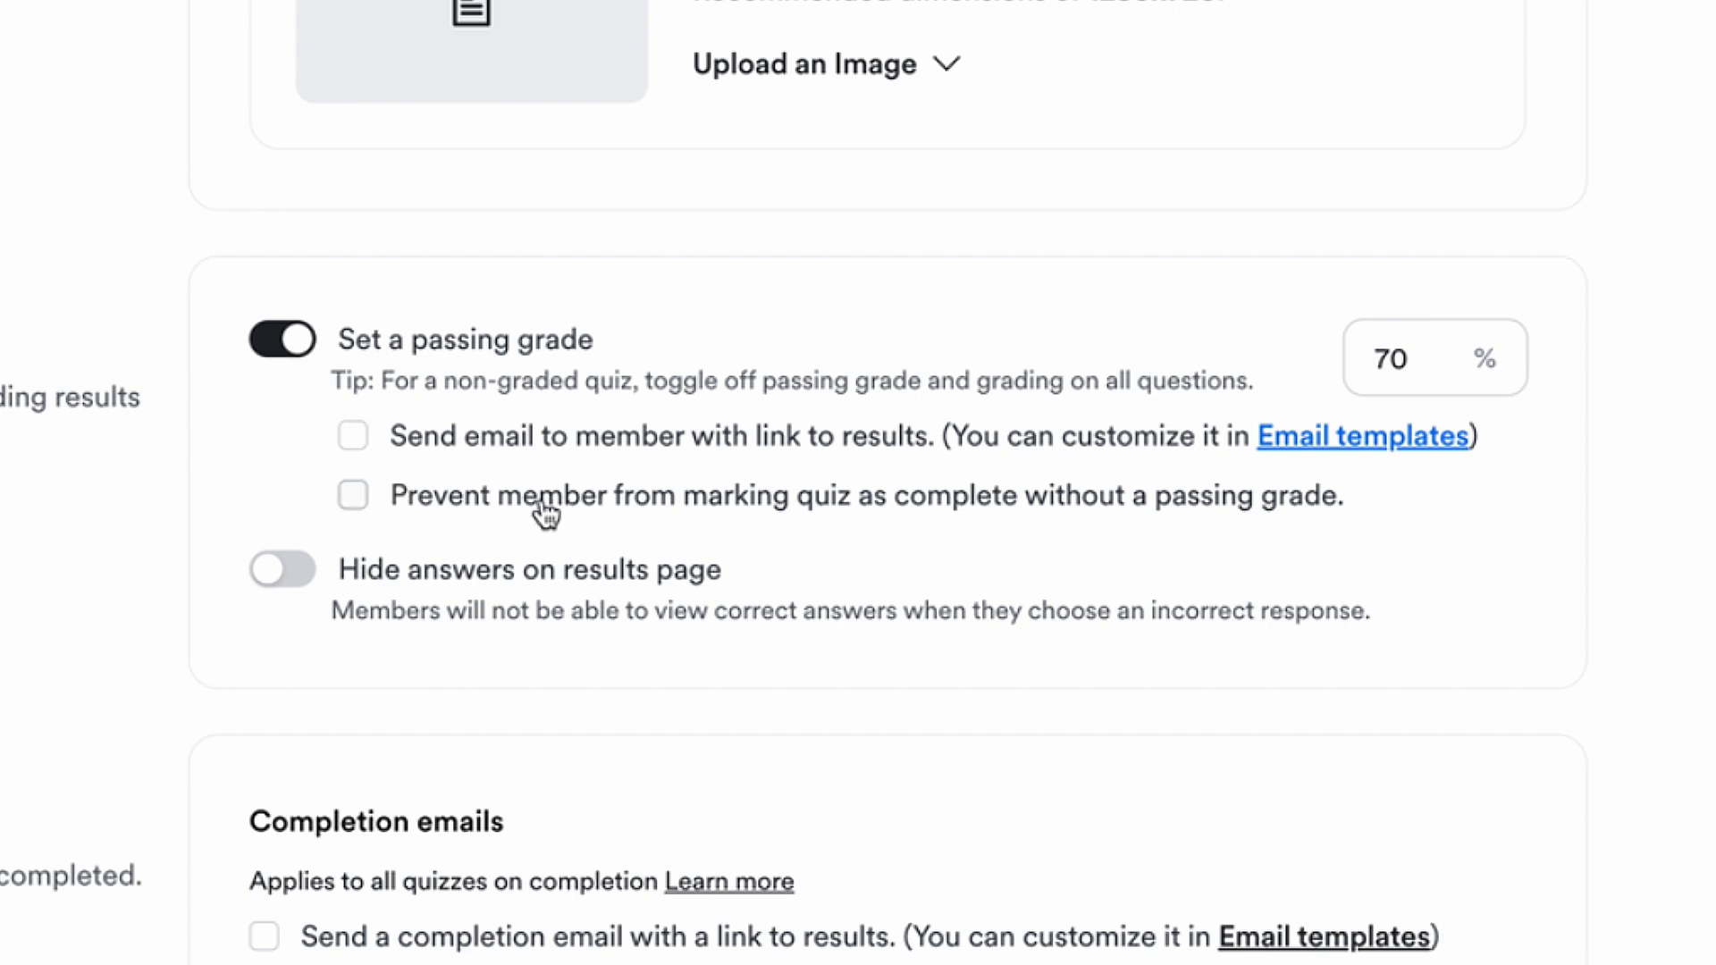
left_click(355, 497)
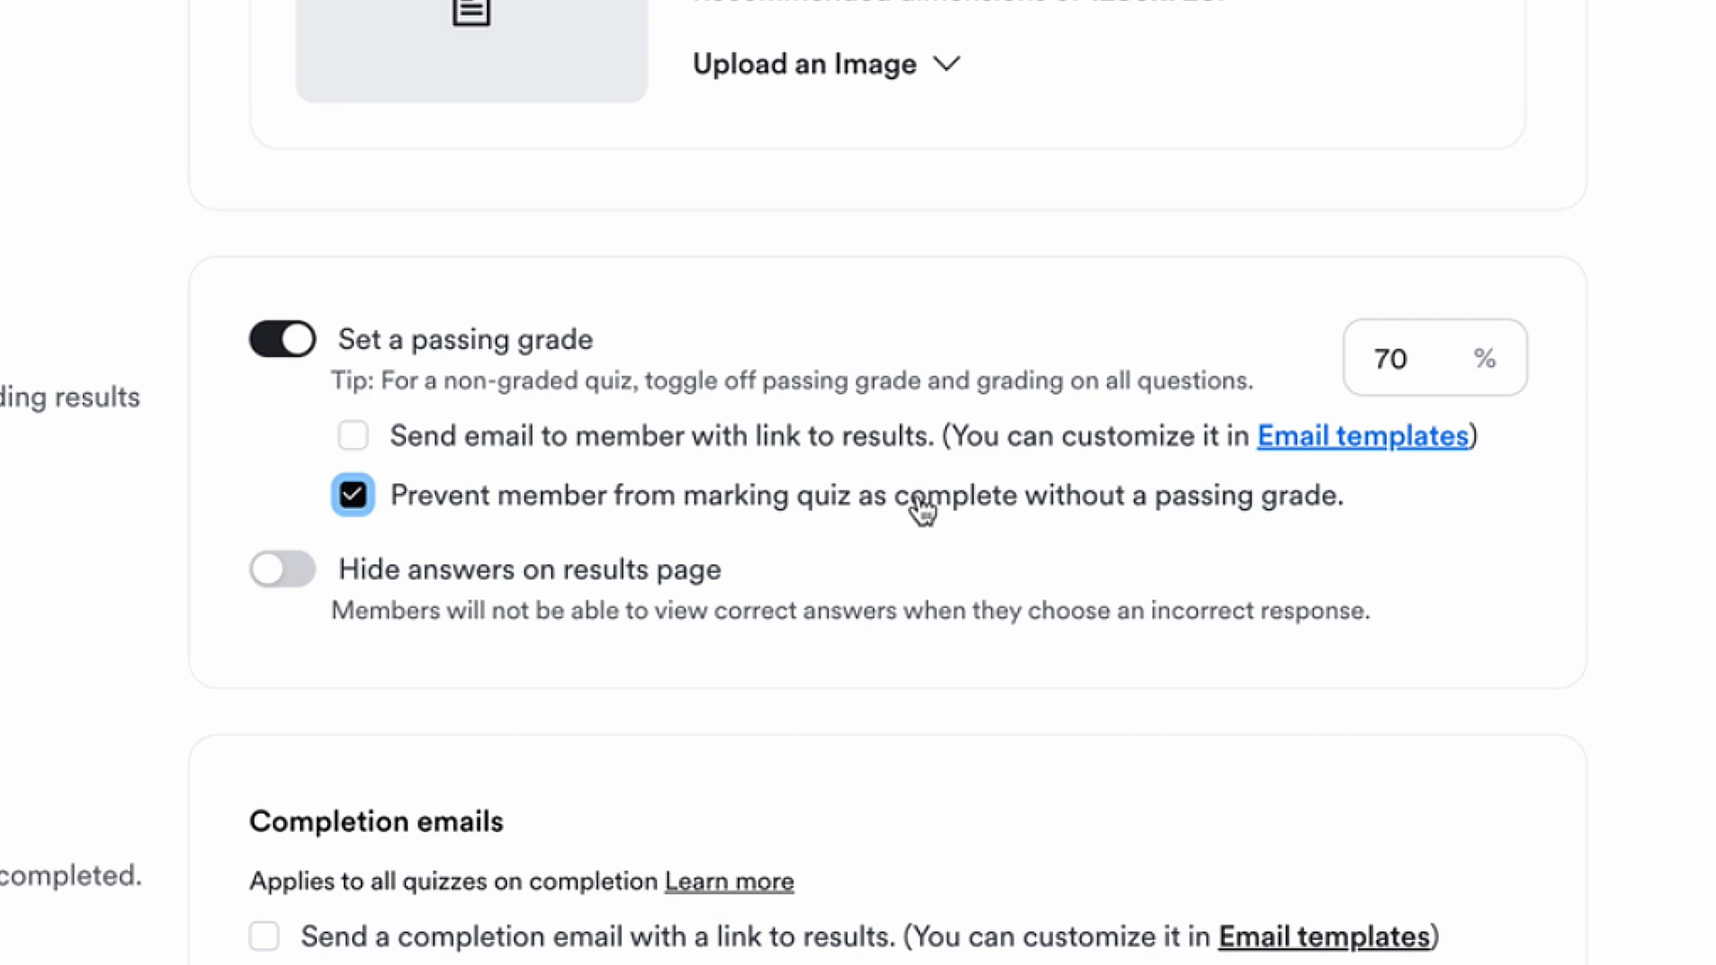
left_click(288, 575)
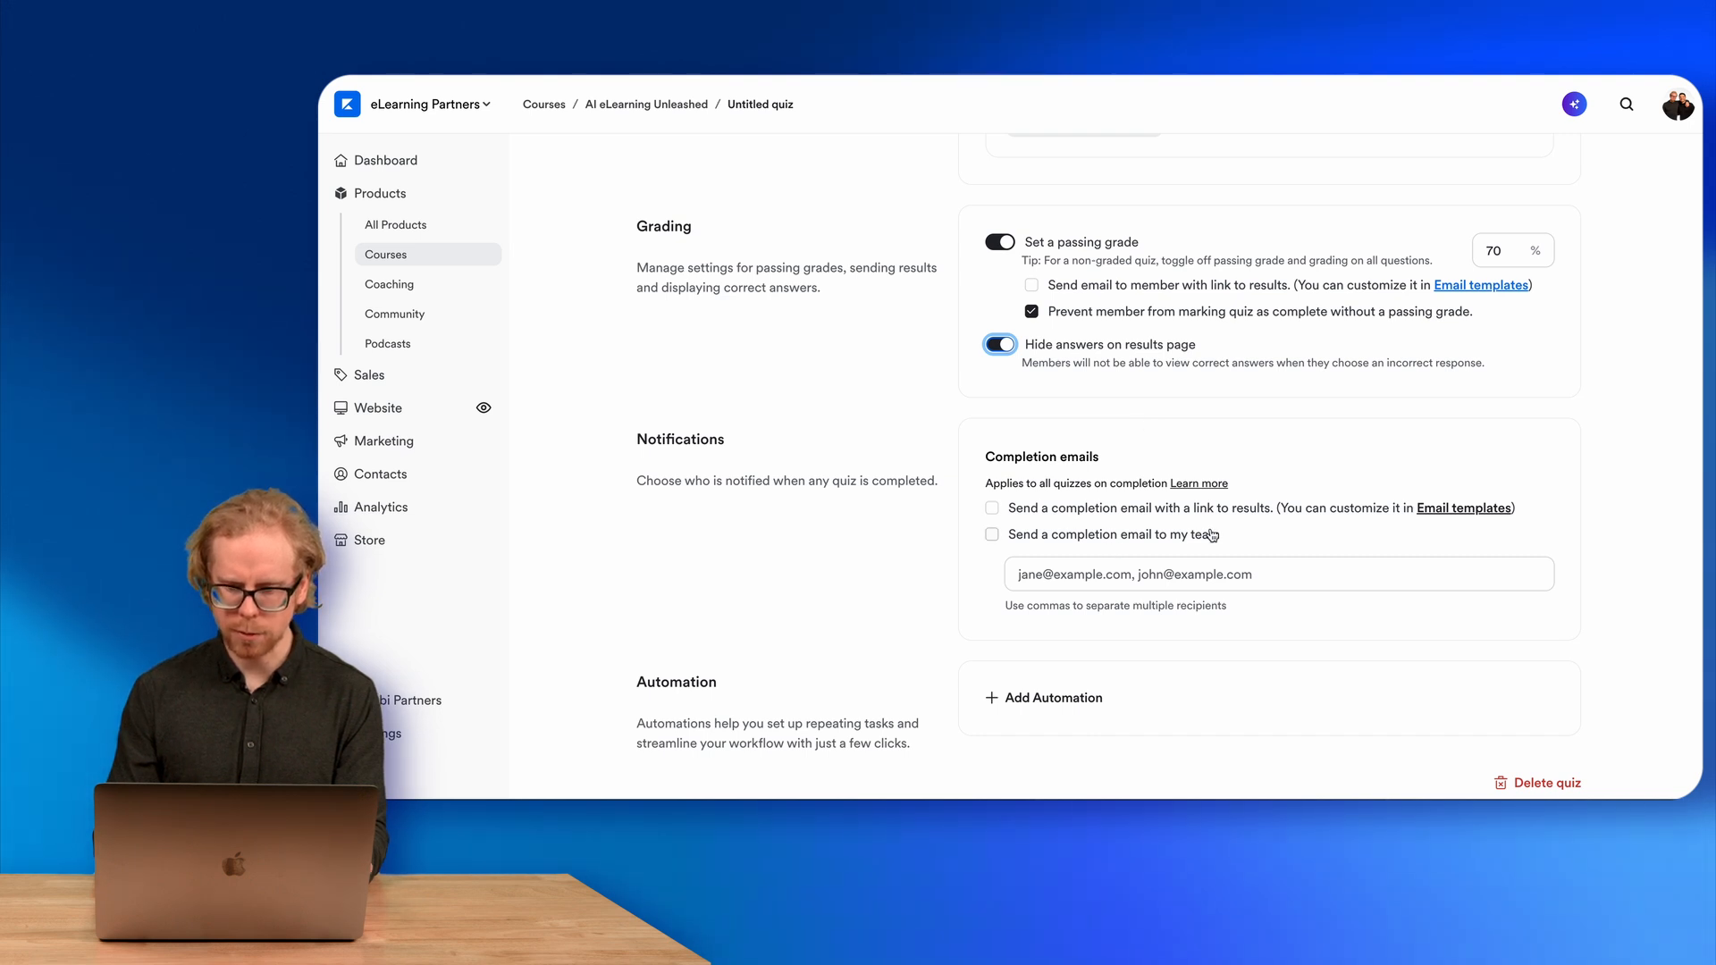
Turn on sending a completion email to the team.
left_click(992, 534)
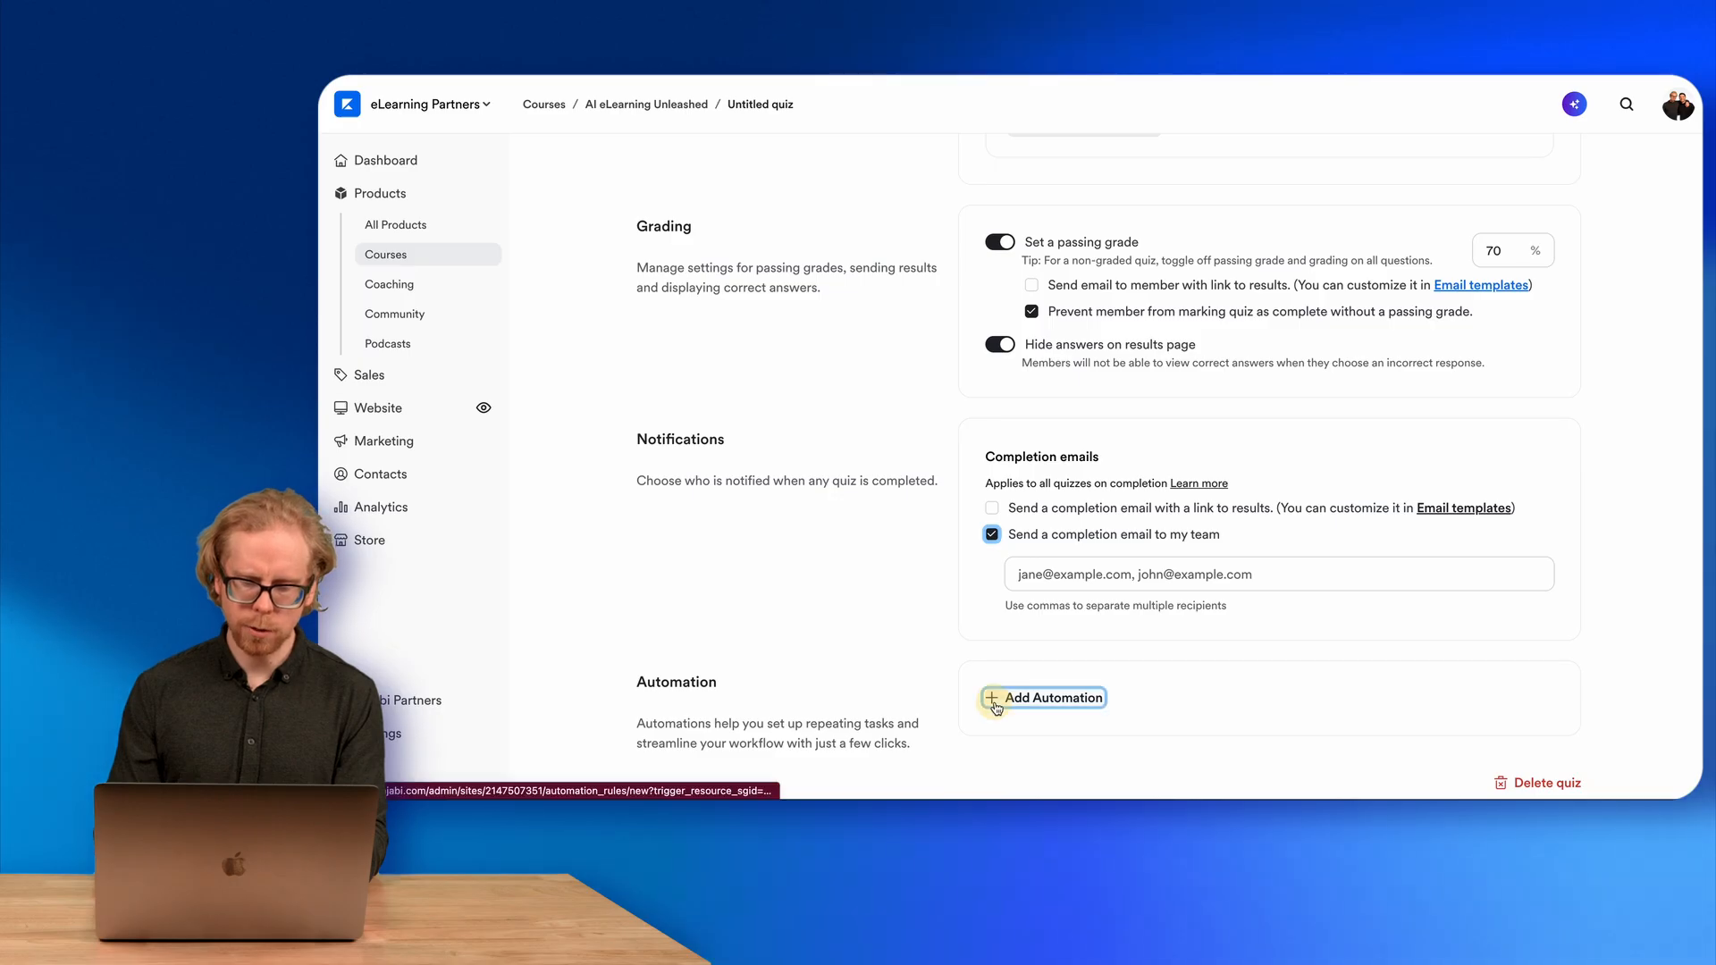
Try to add an automation that sends a certificate when the quiz is passed.
left_click(995, 700)
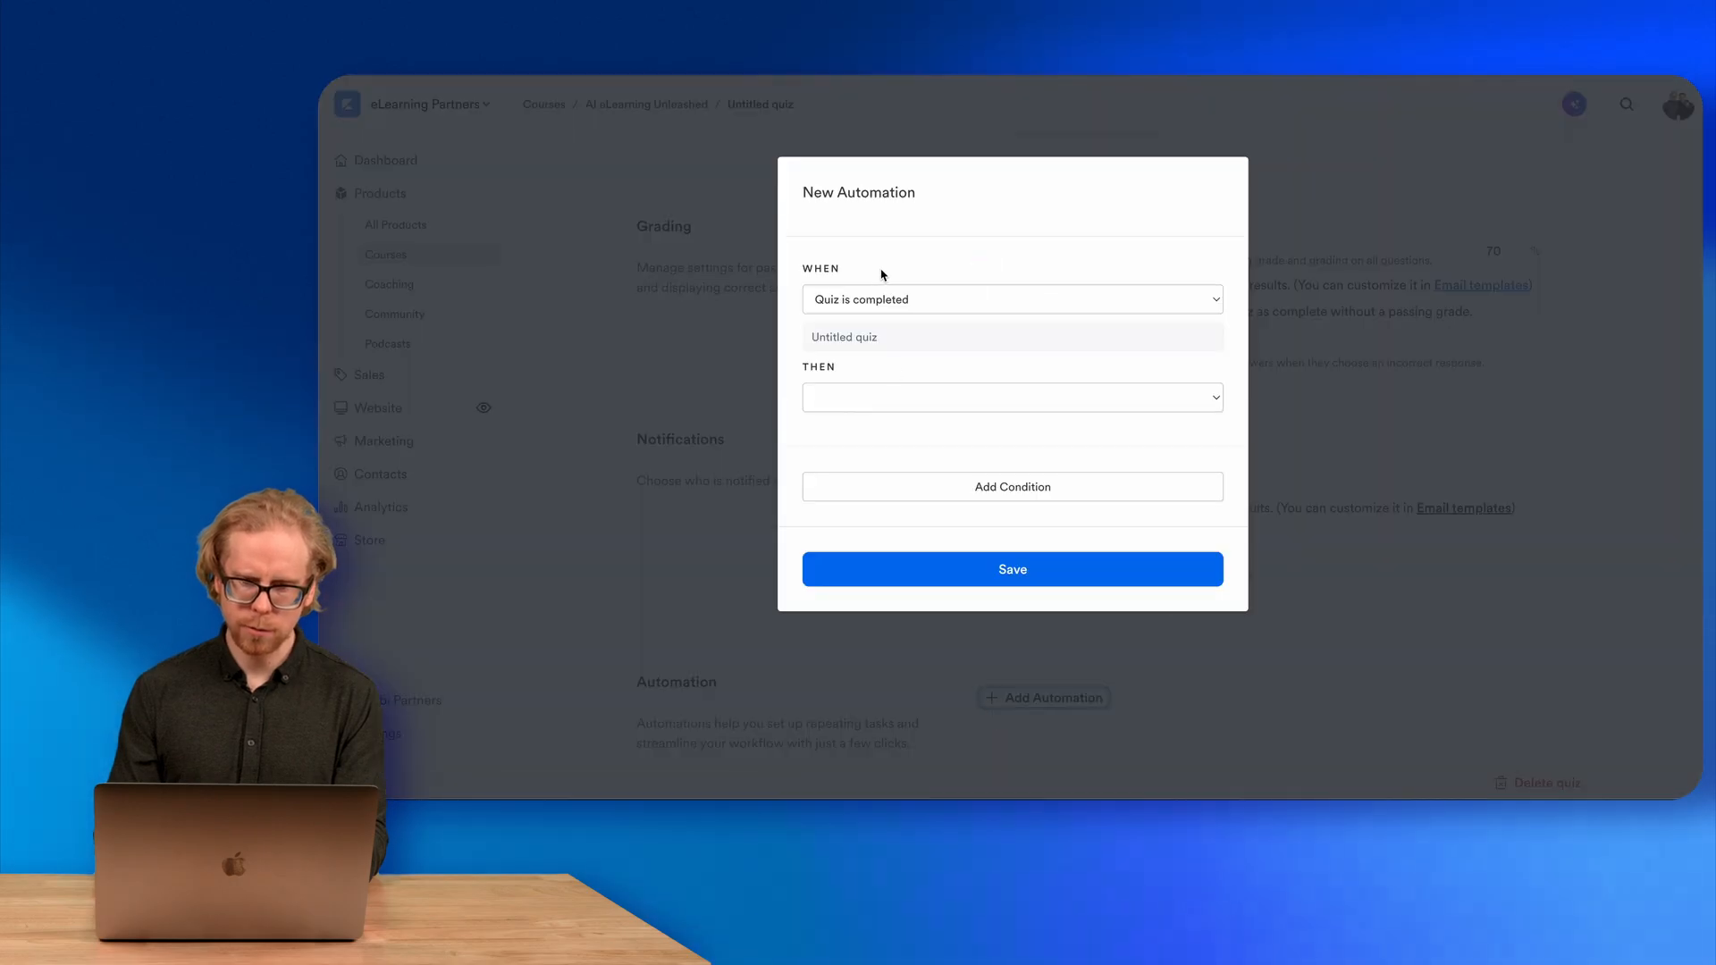
left_click(871, 299)
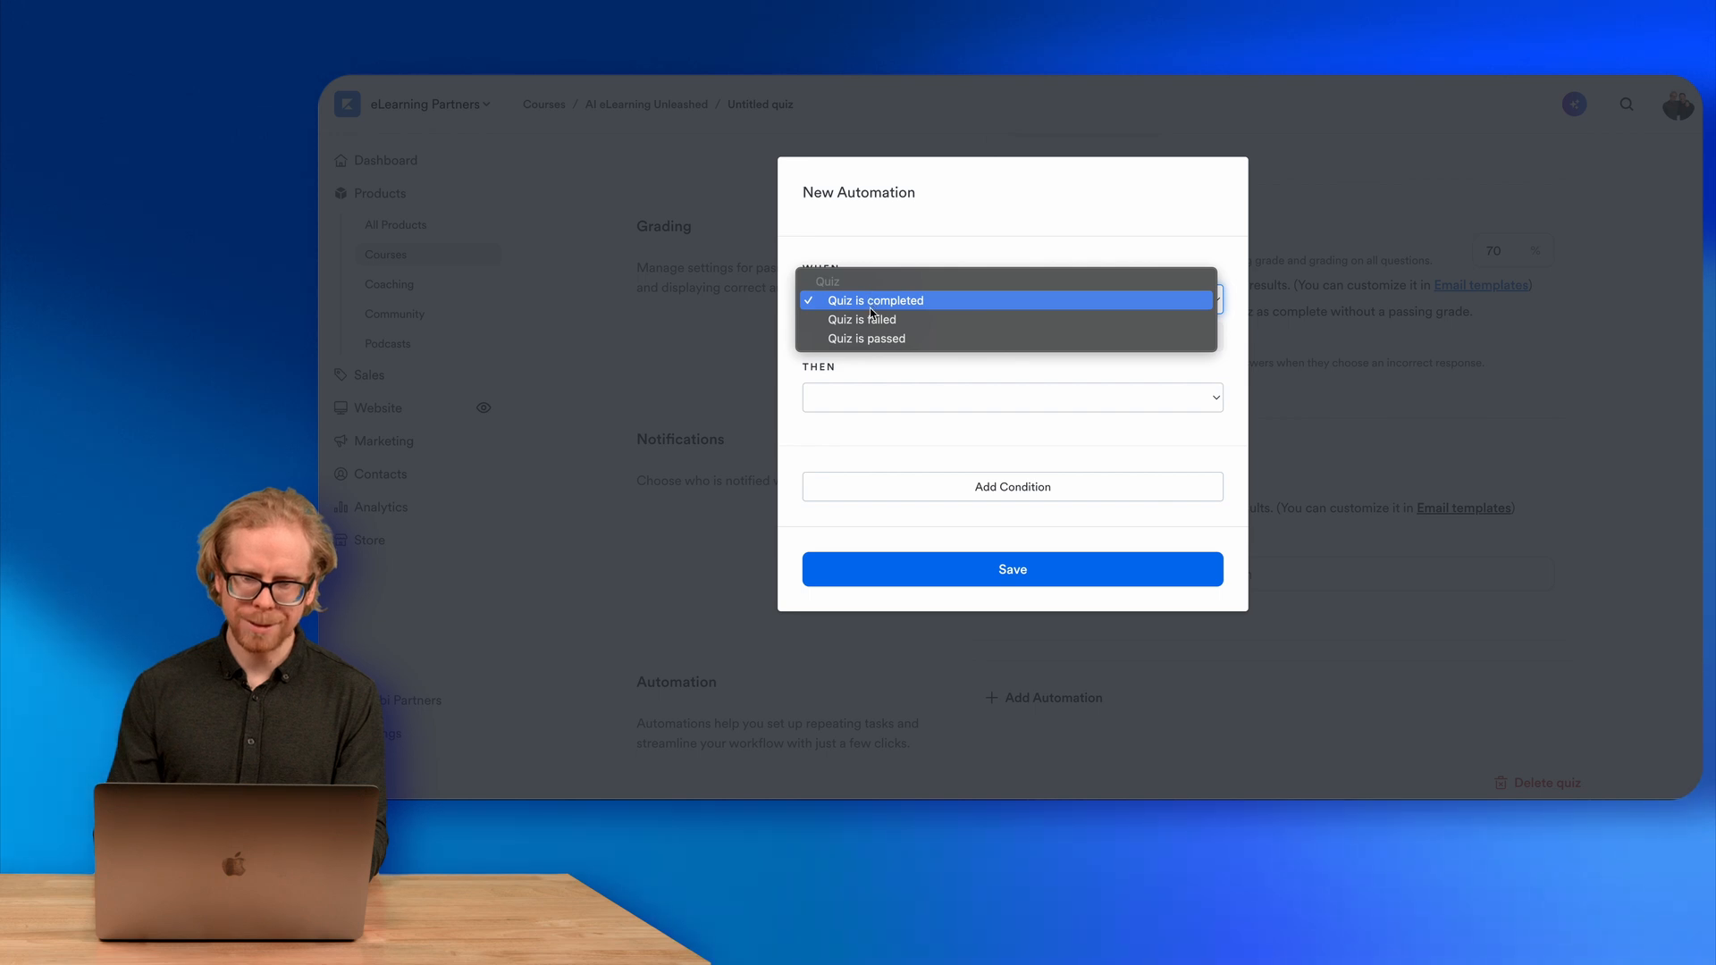
left_click(860, 343)
left_click(863, 308)
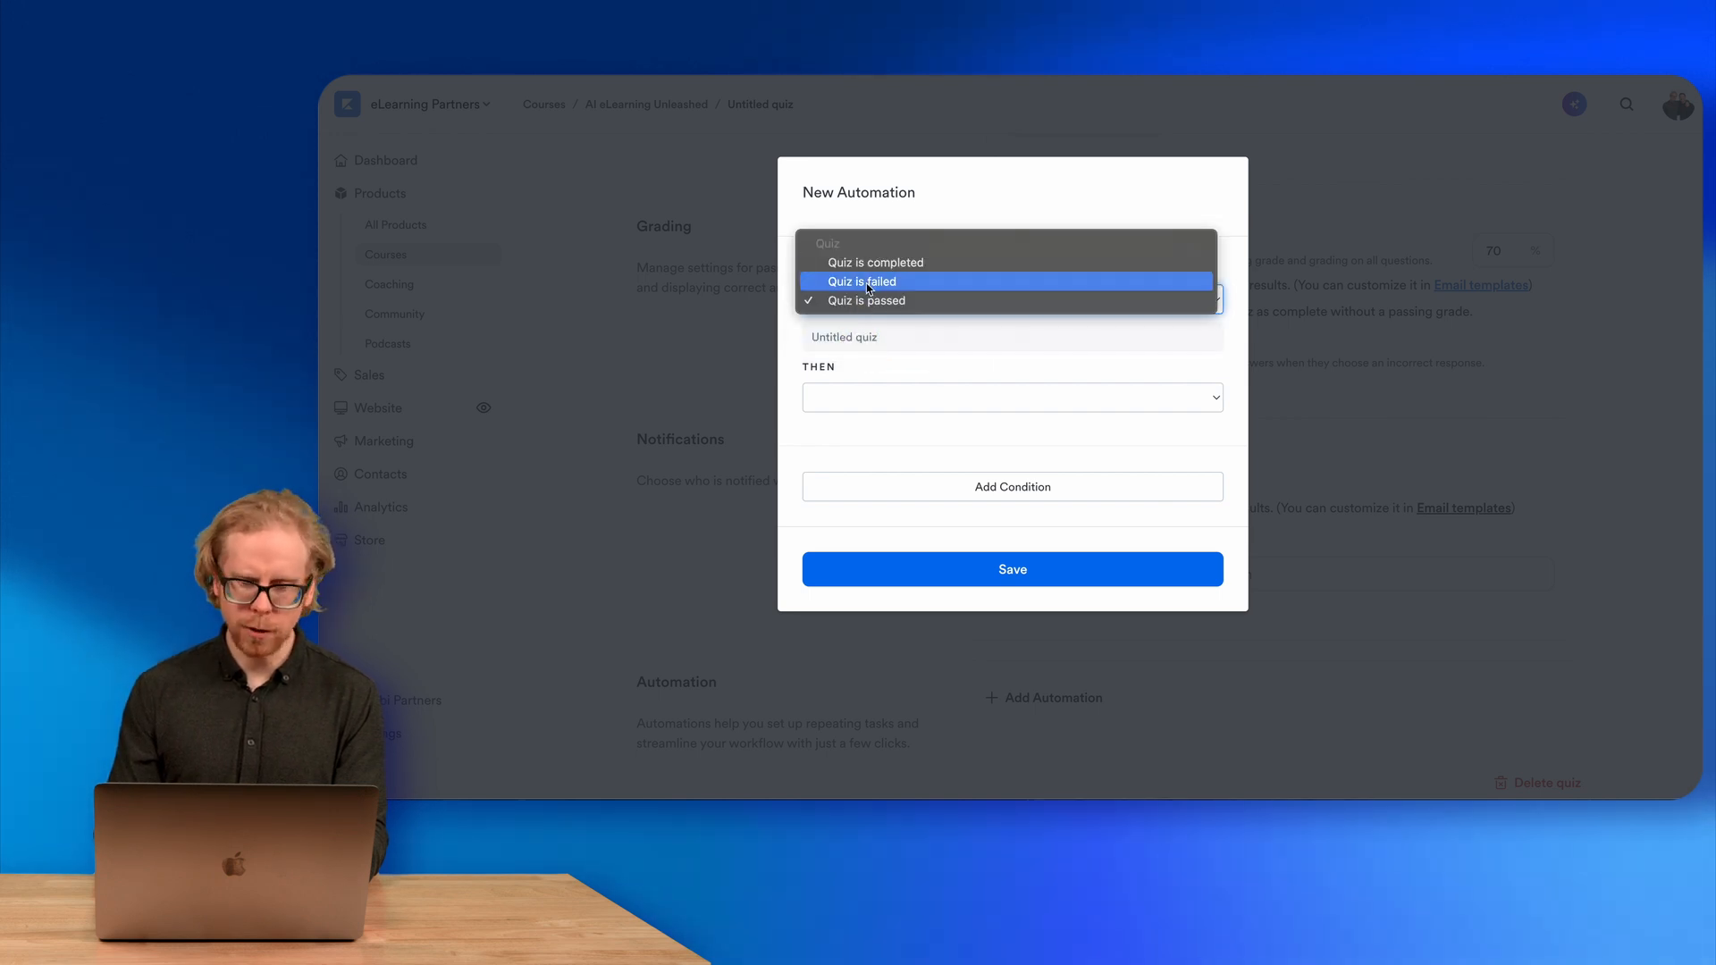
left_click(869, 301)
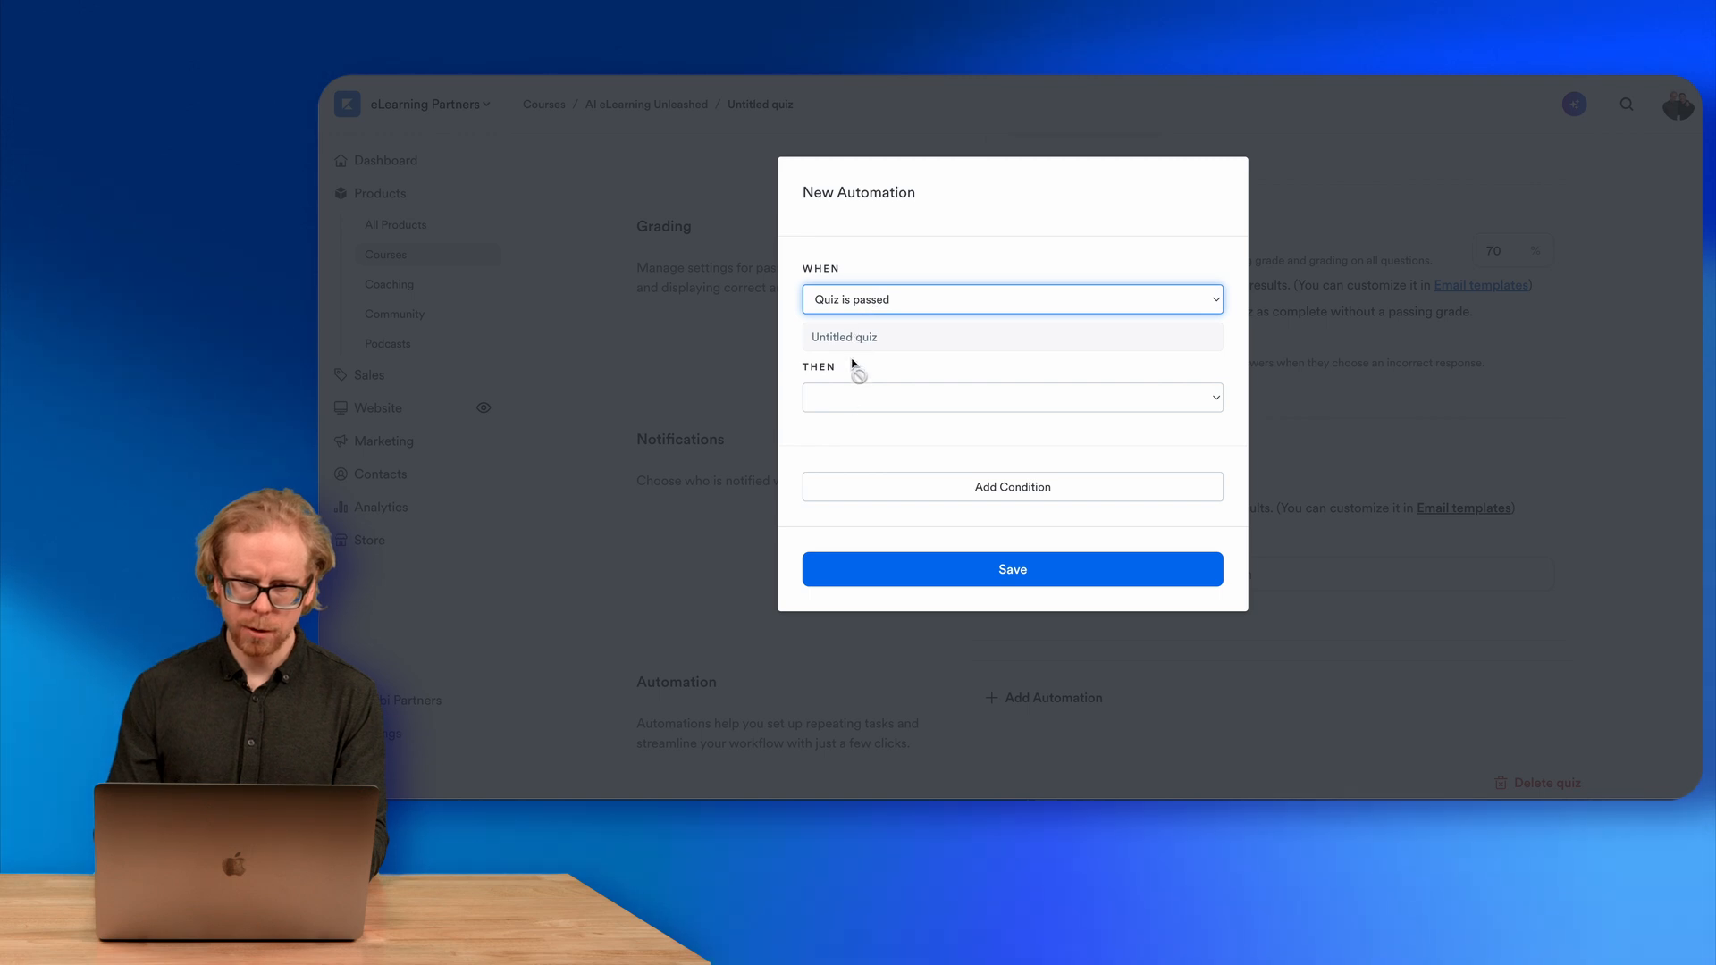
left_click(850, 397)
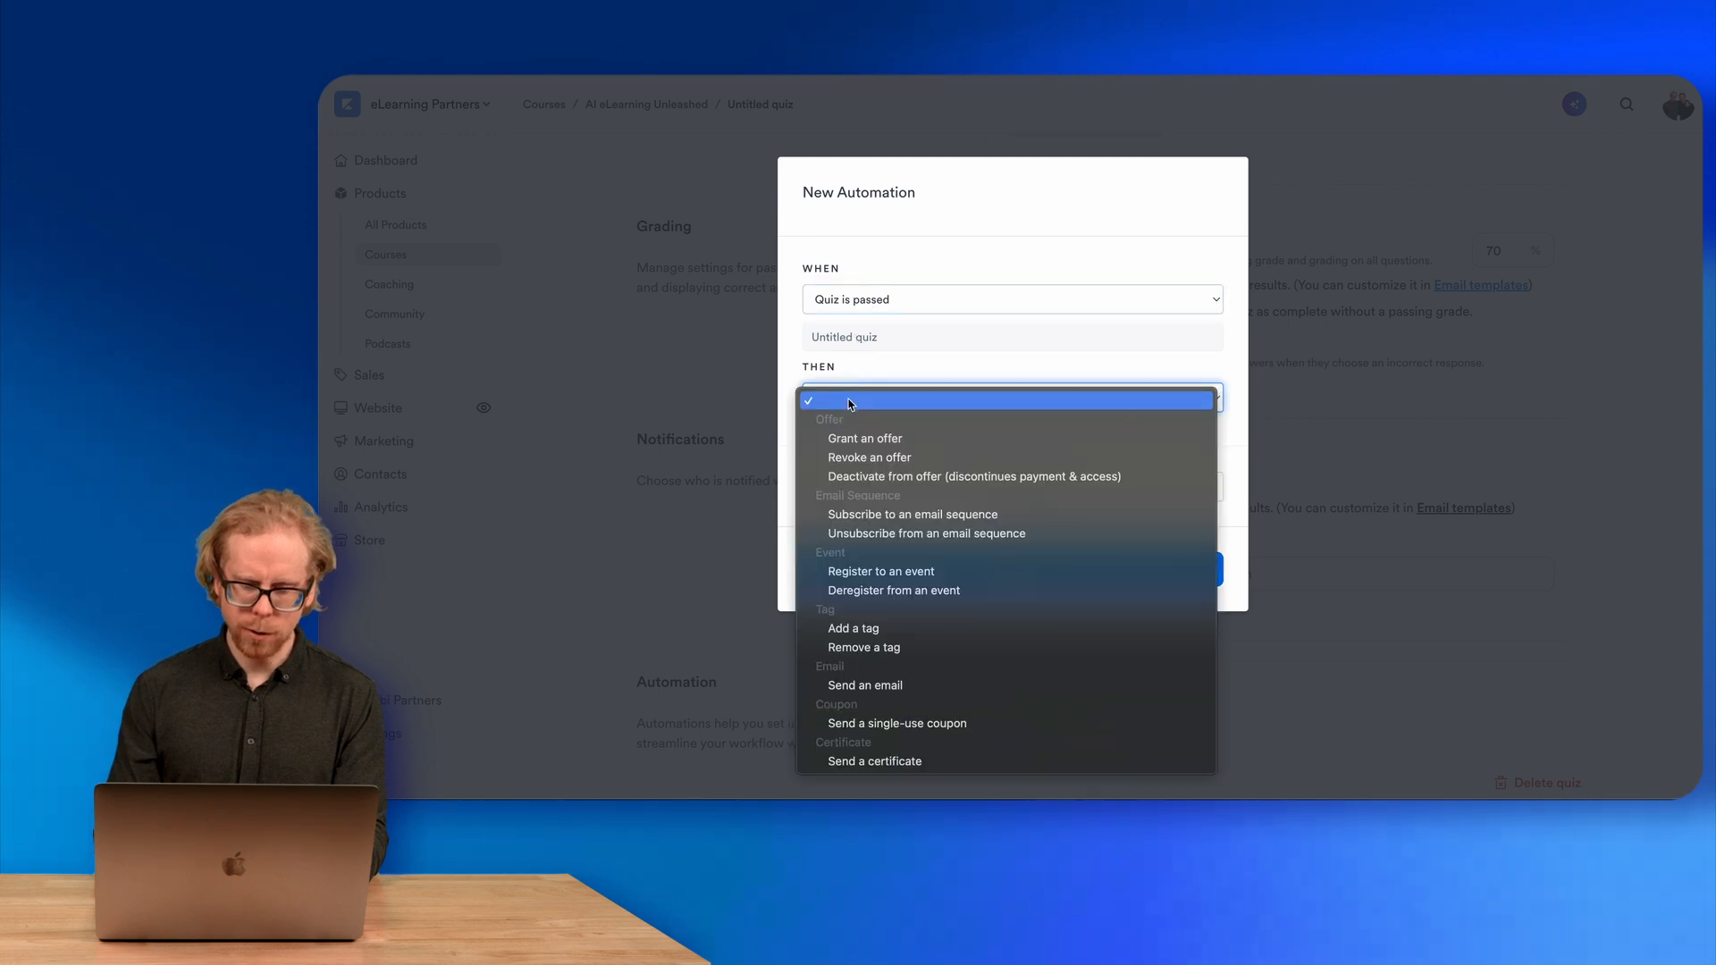
left_click(903, 762)
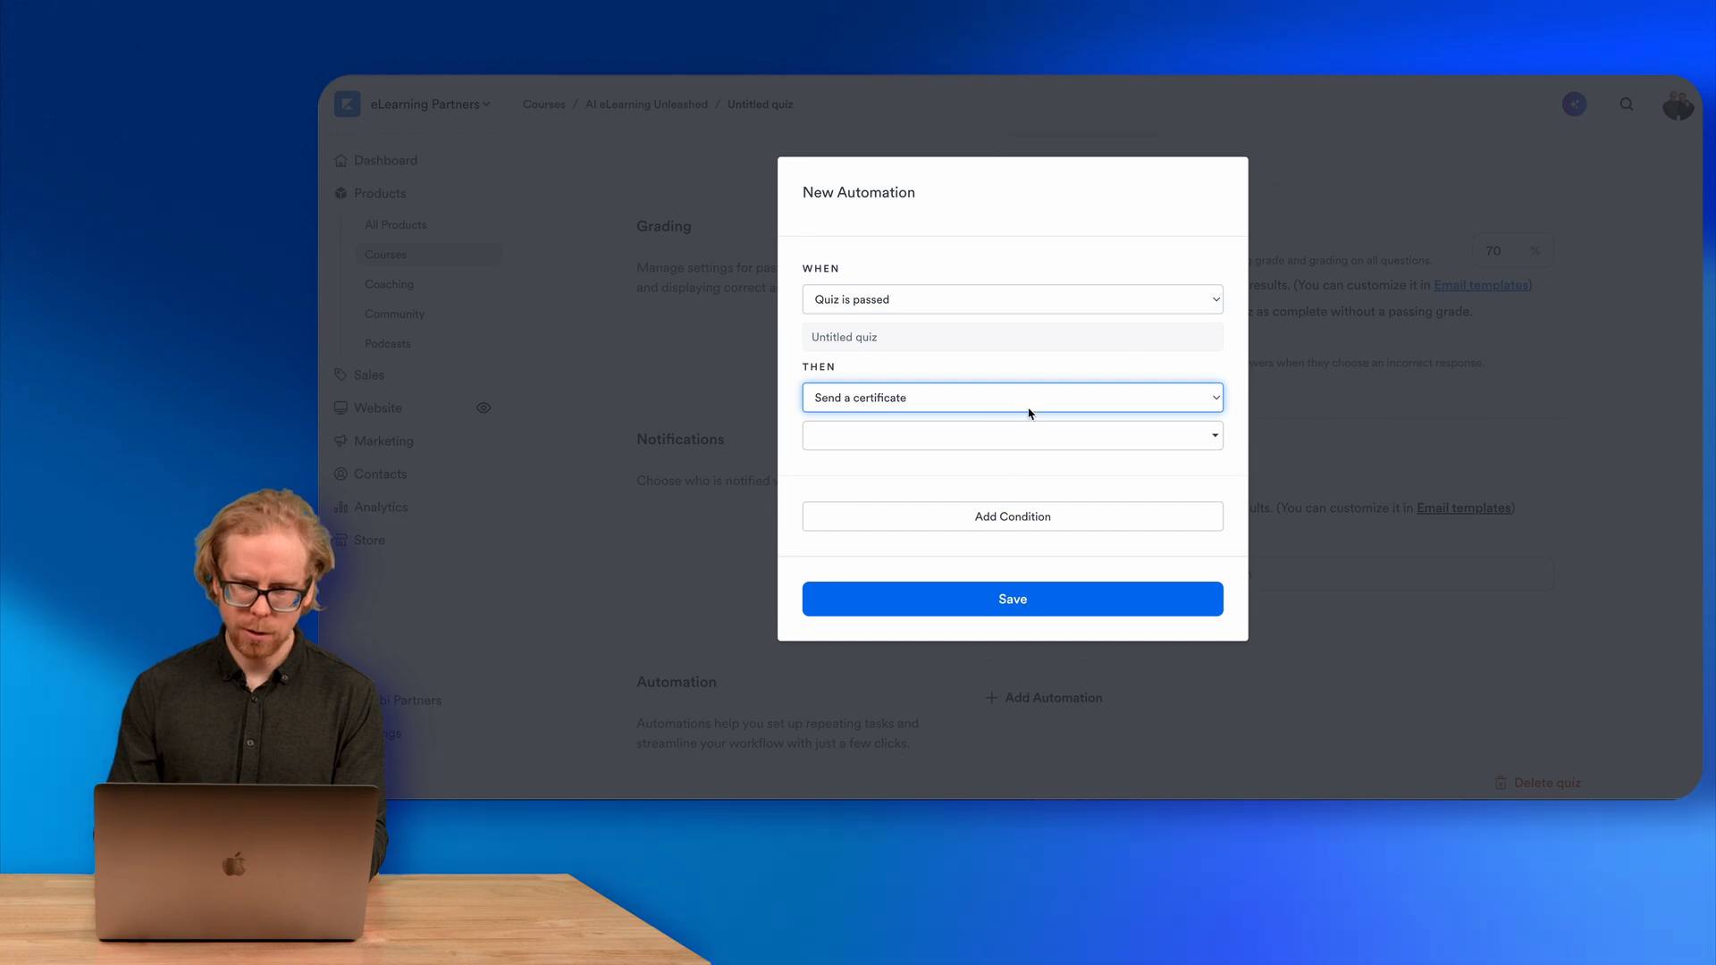
left_click(991, 436)
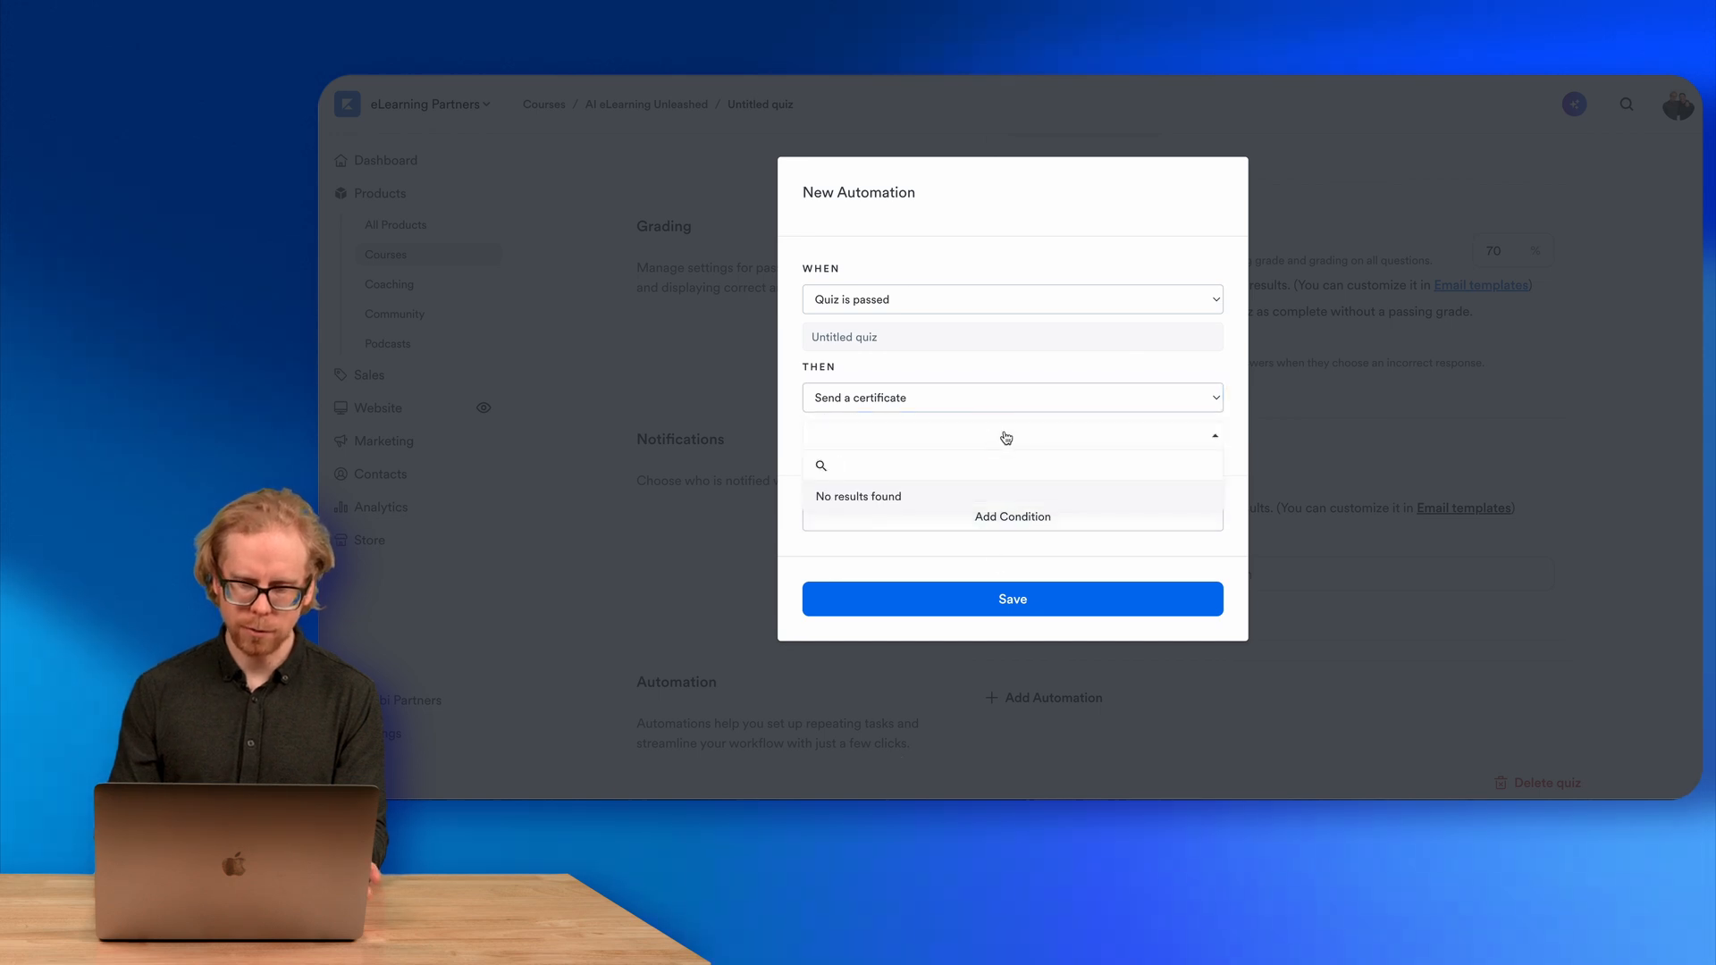
left_click(1005, 437)
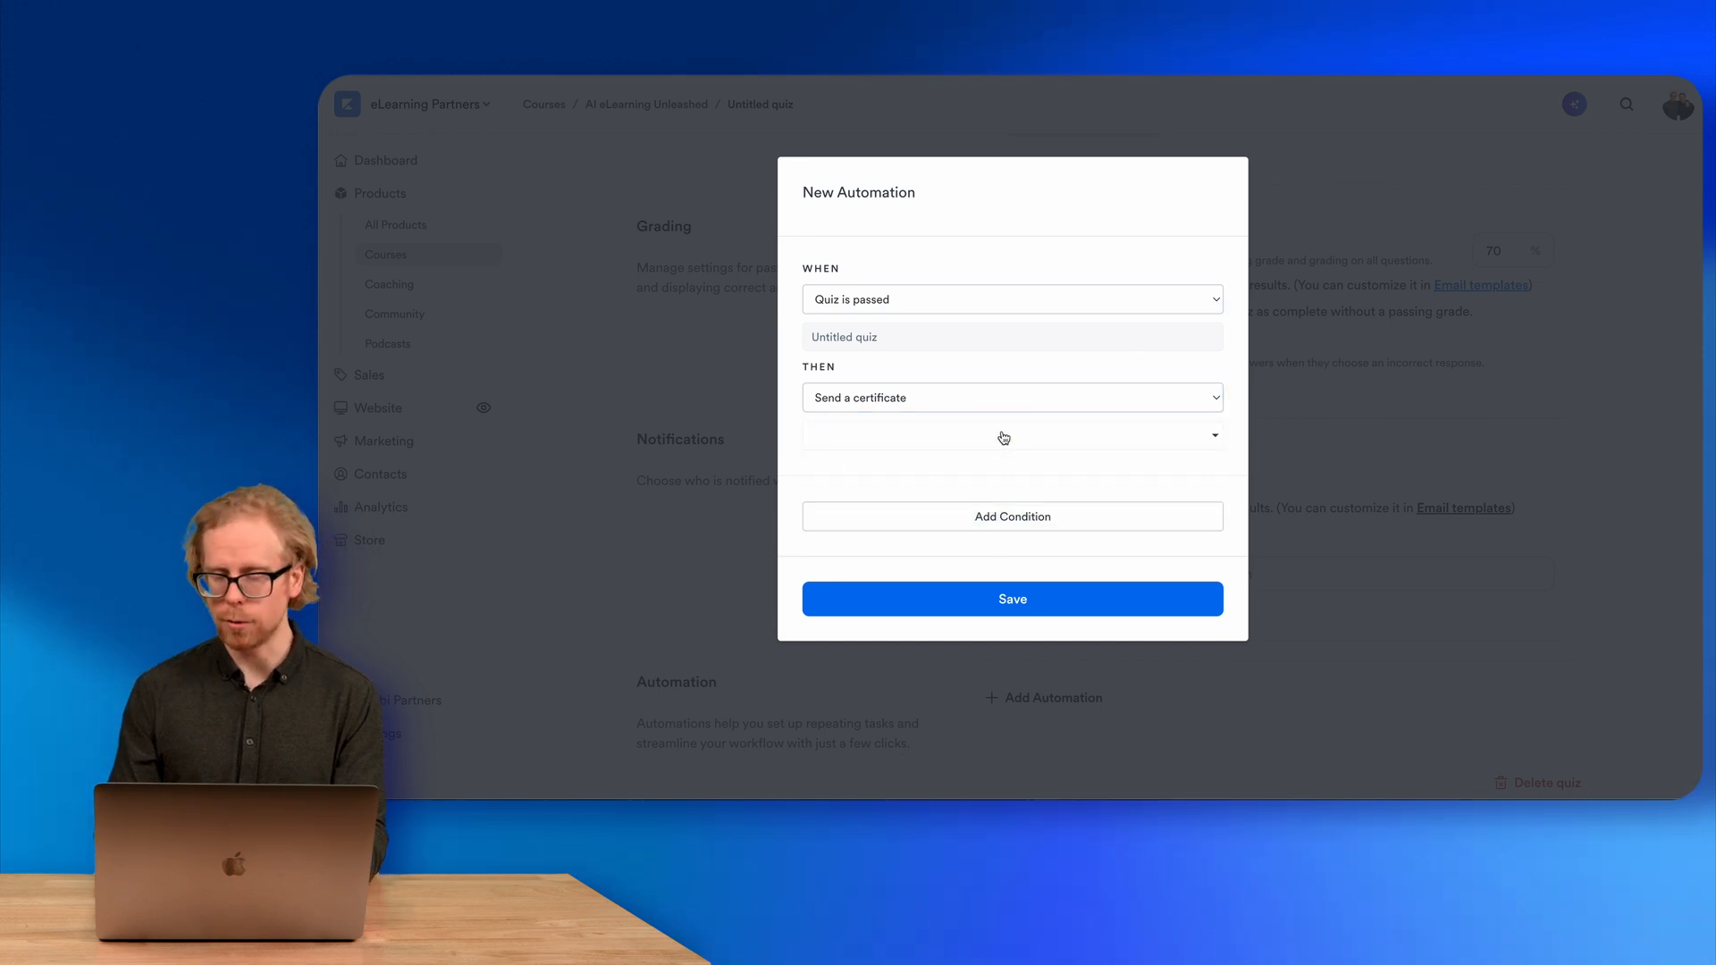
left_click(1342, 184)
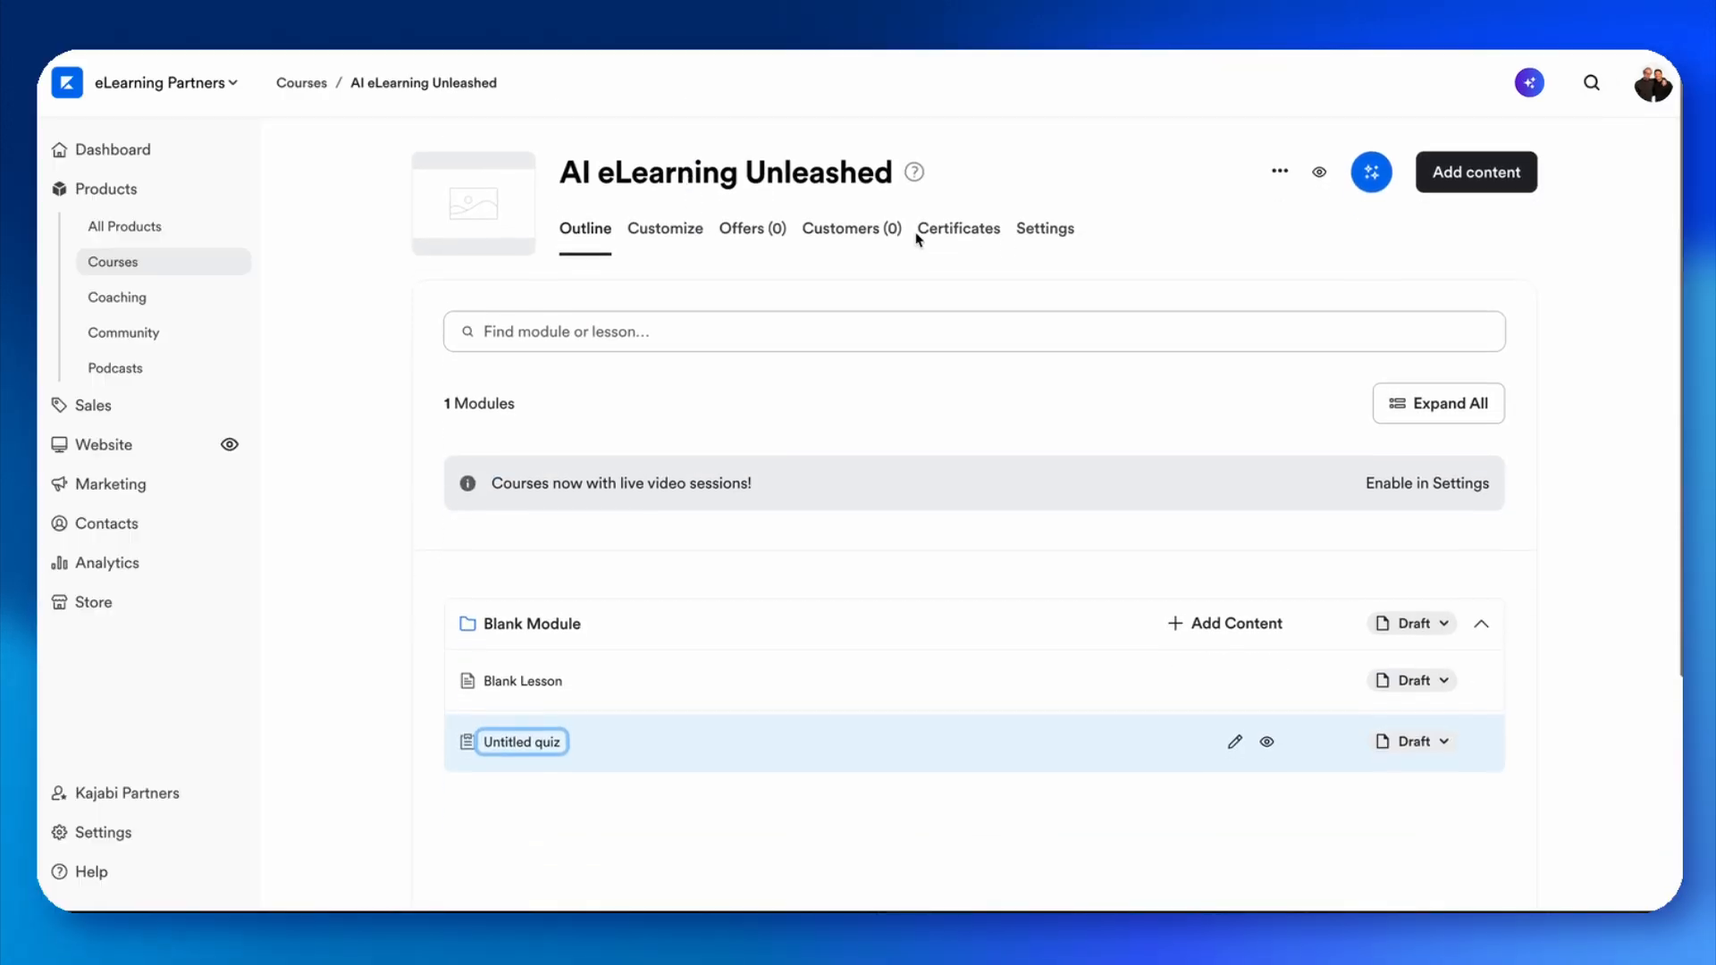
Enable certificates for the course and save.
left_click(935, 234)
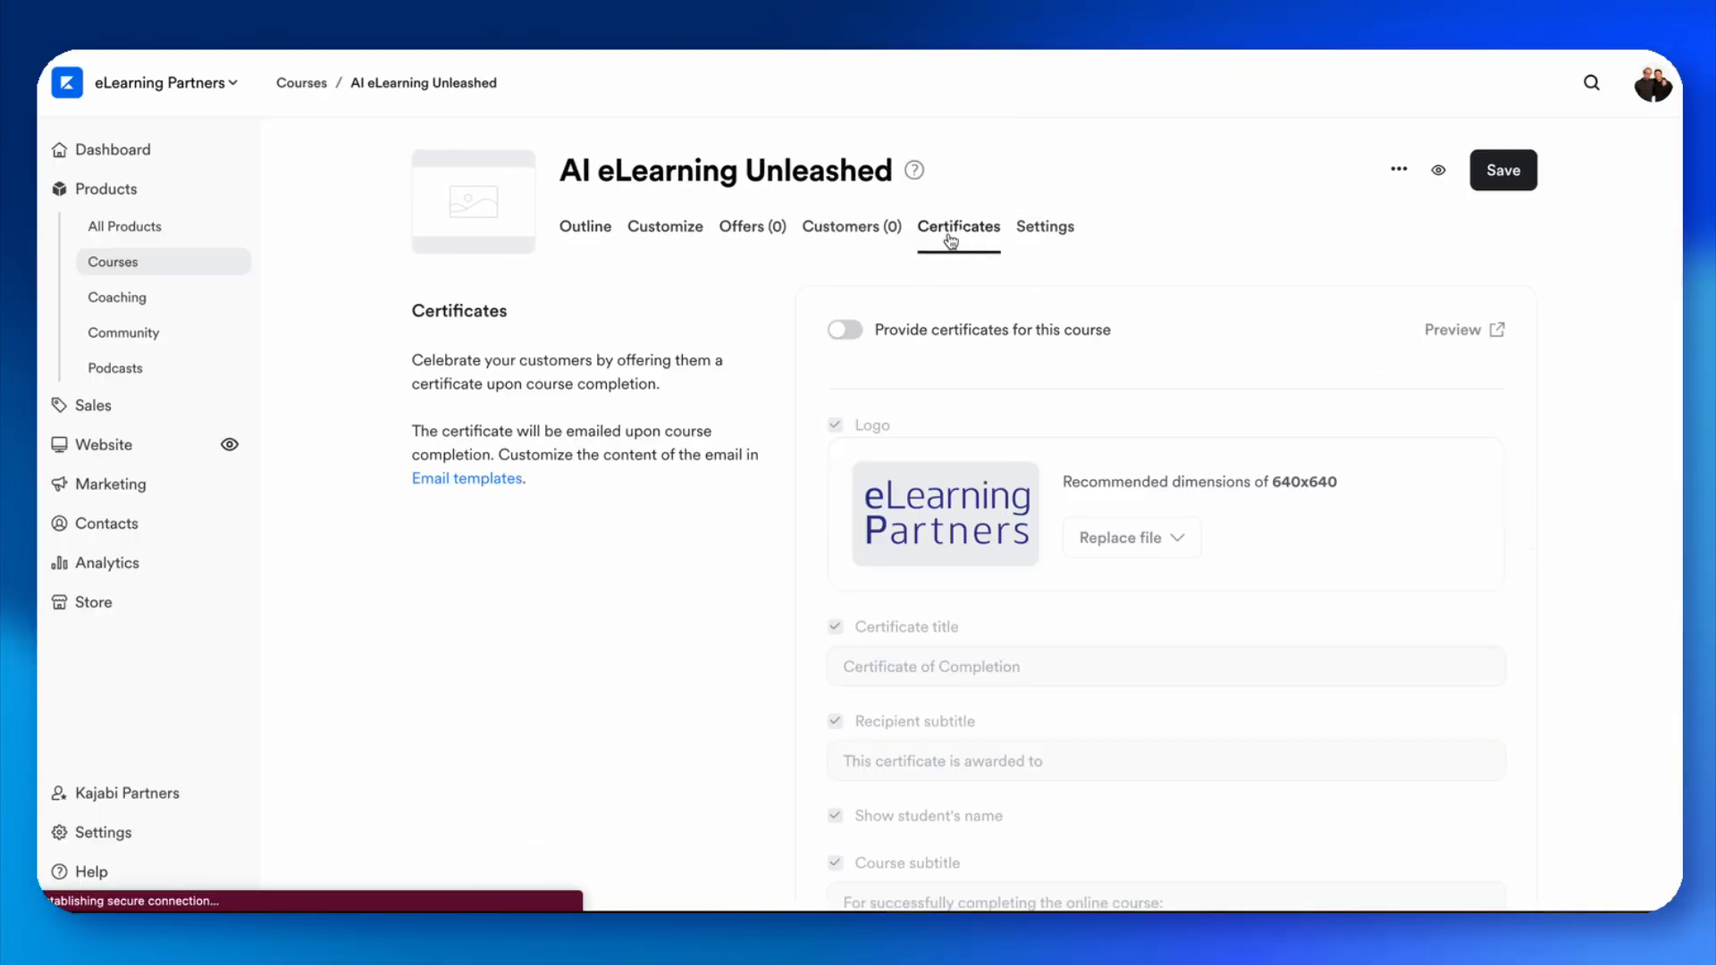
left_click(842, 330)
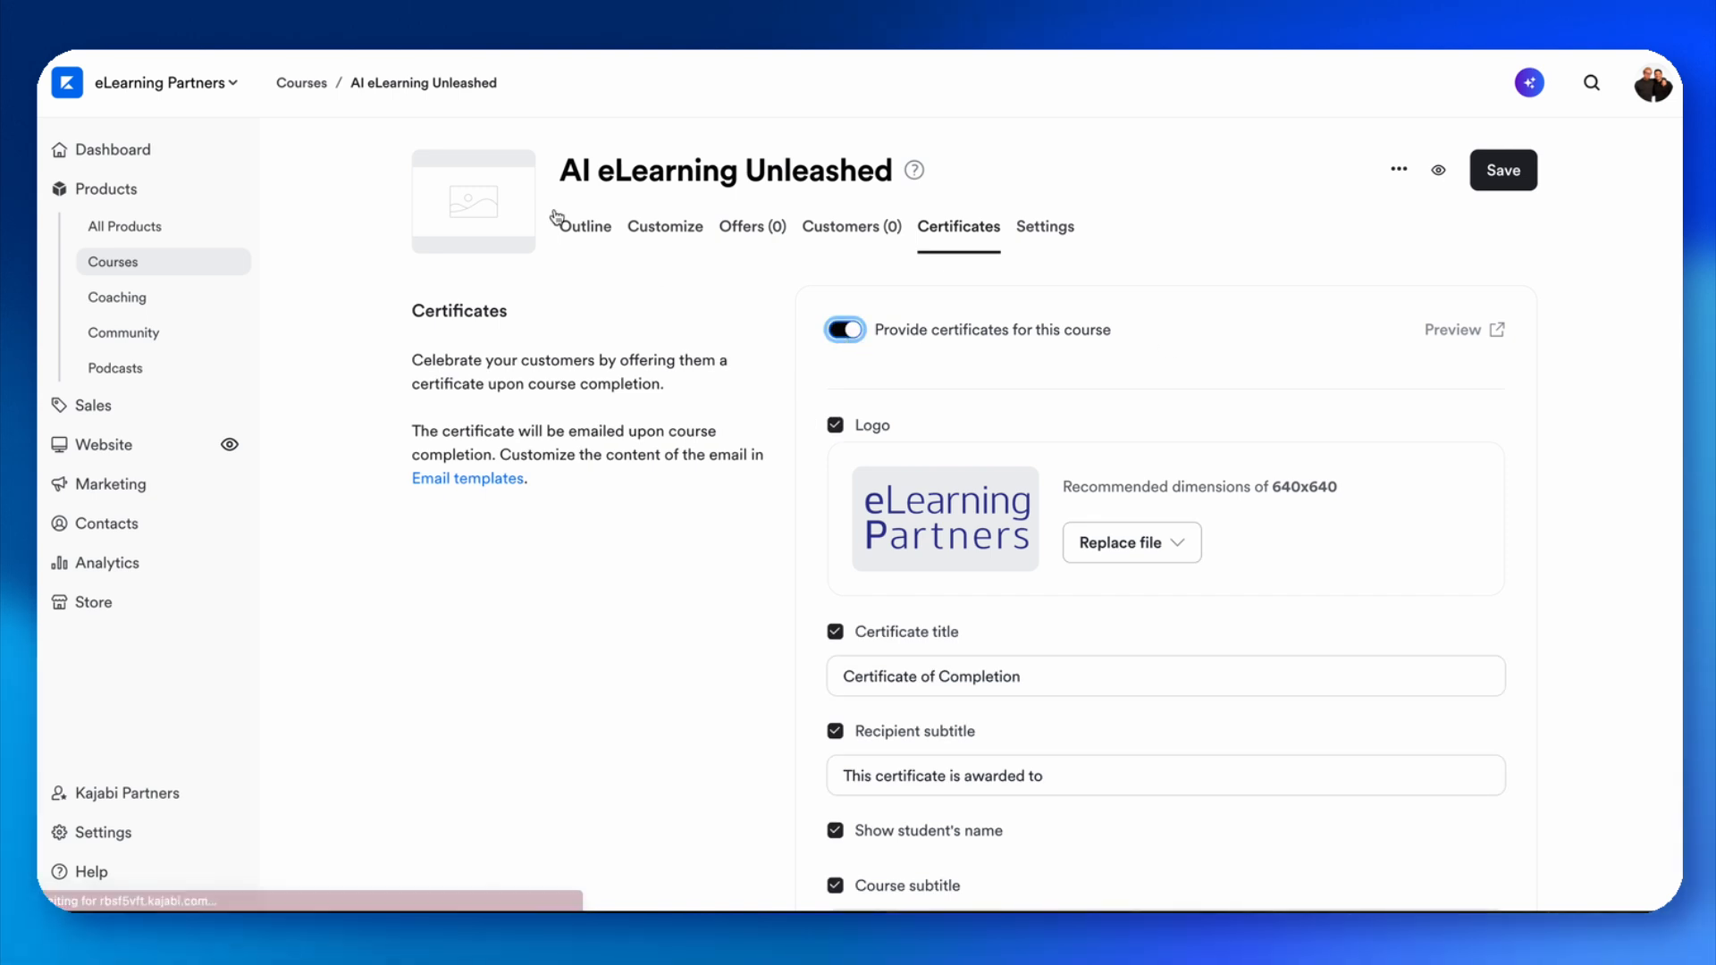
left_click(1502, 184)
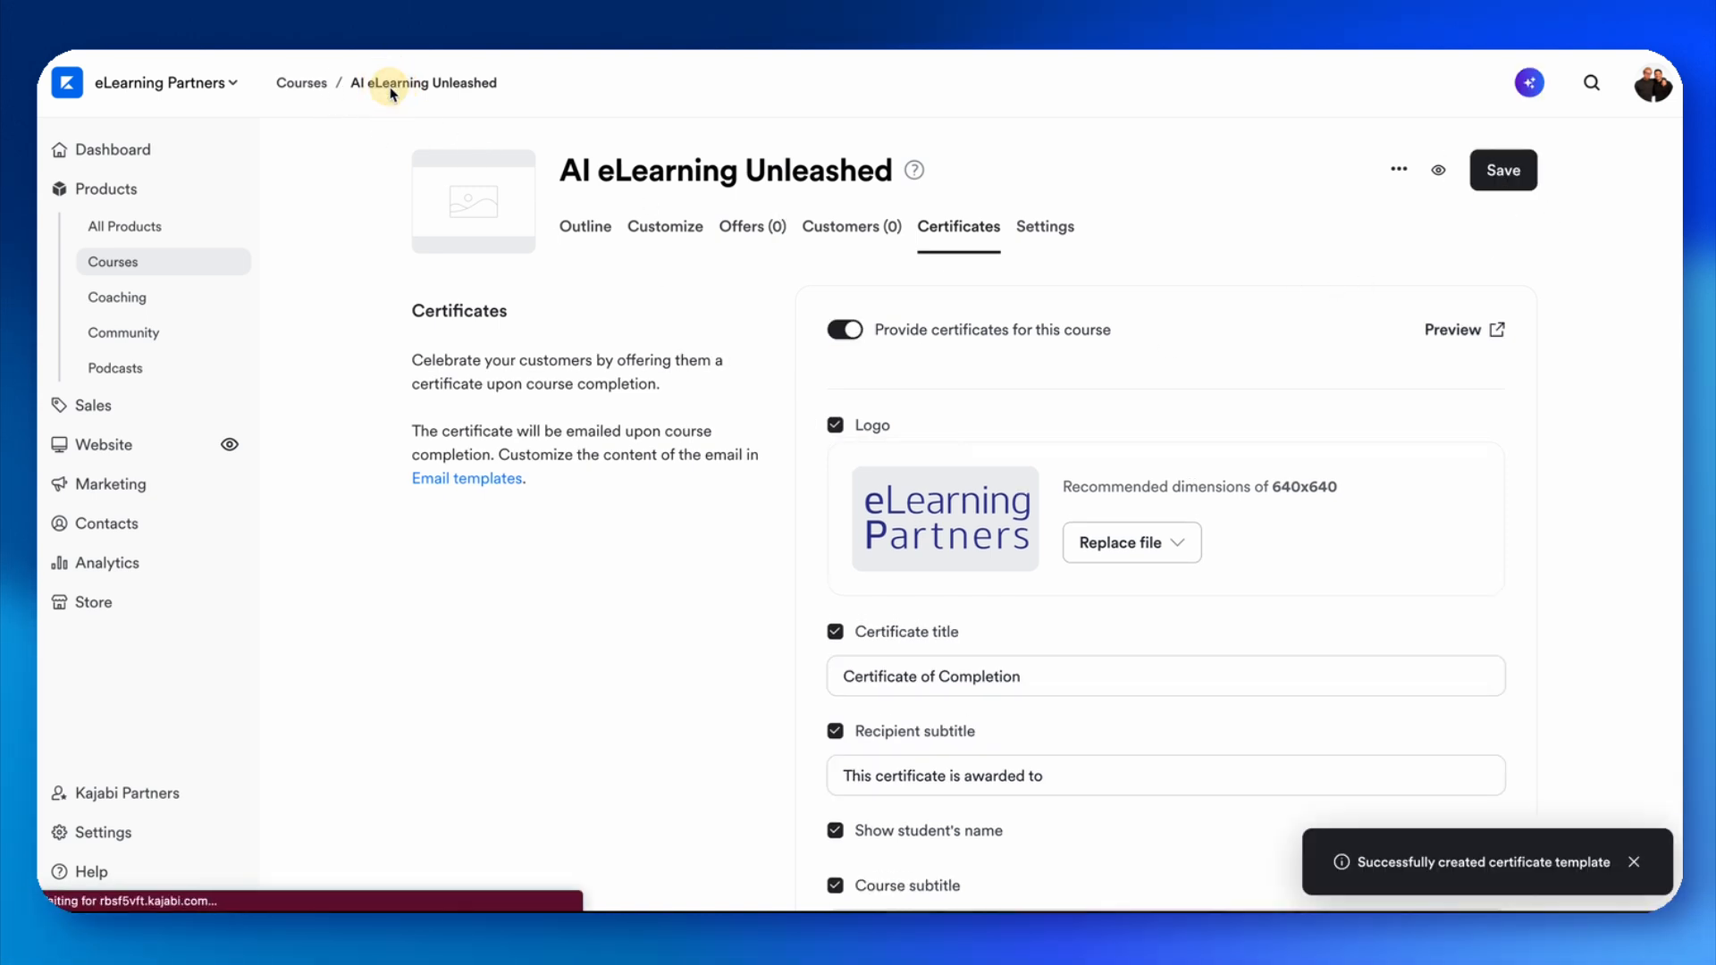
Add an automation to the Untitled quiz that sends the Certificate of Completion when the quiz is passed.
left_click(563, 236)
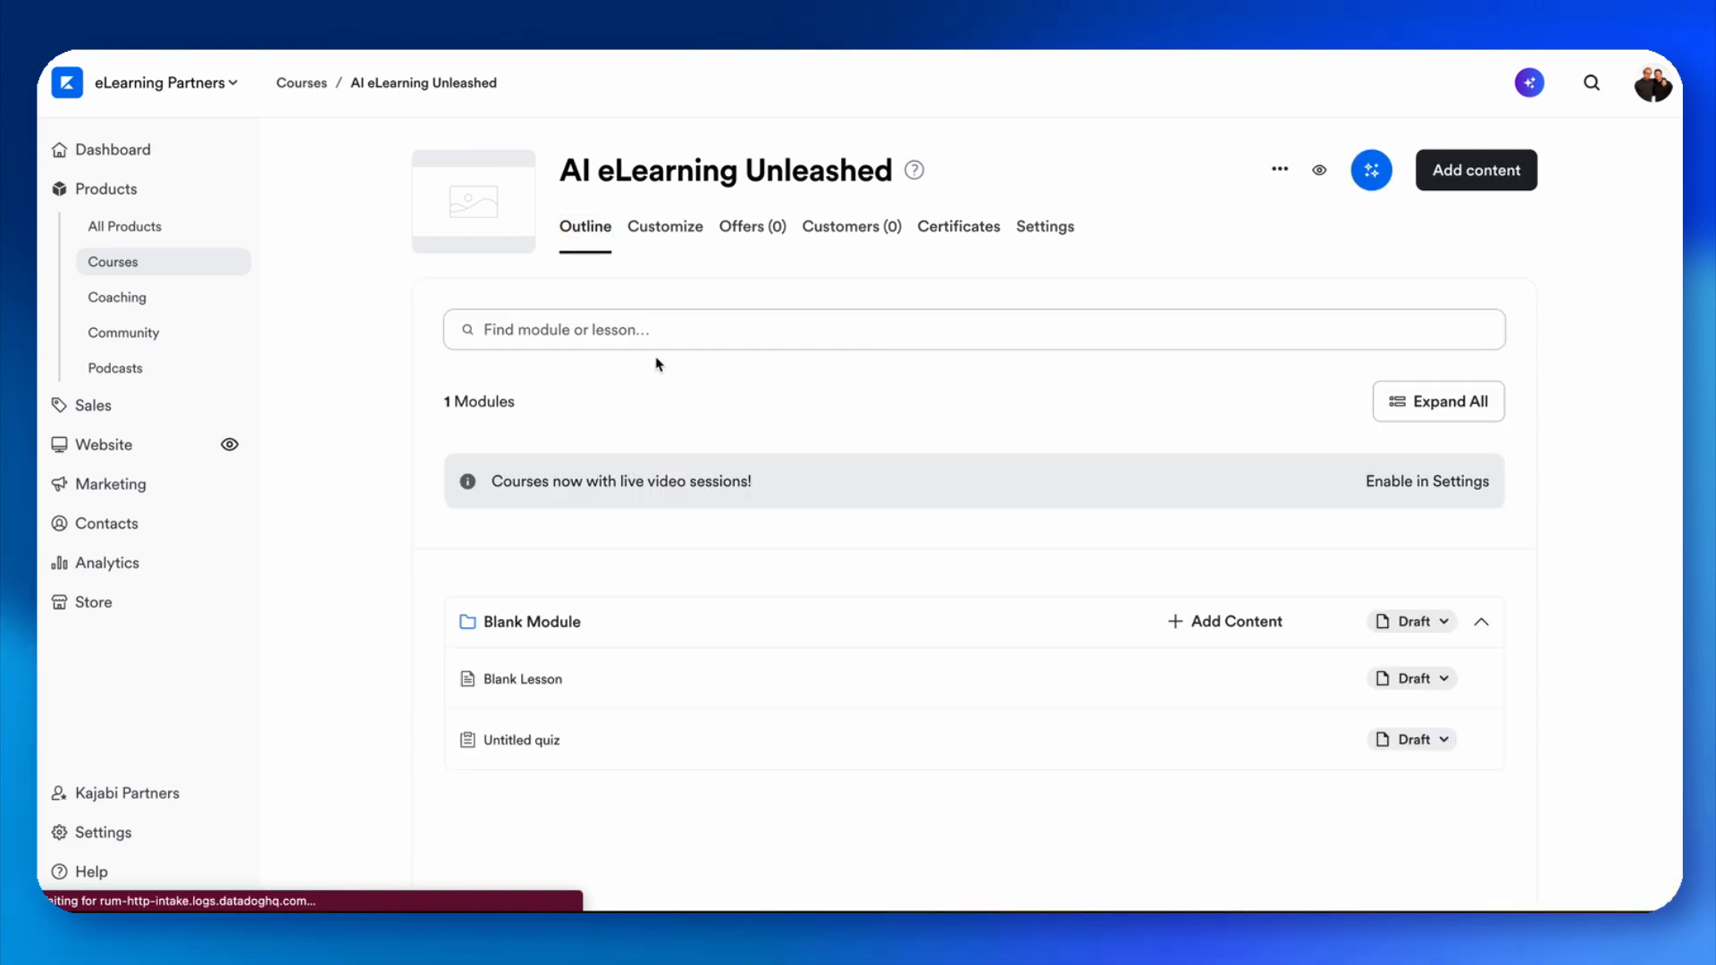
left_click(532, 740)
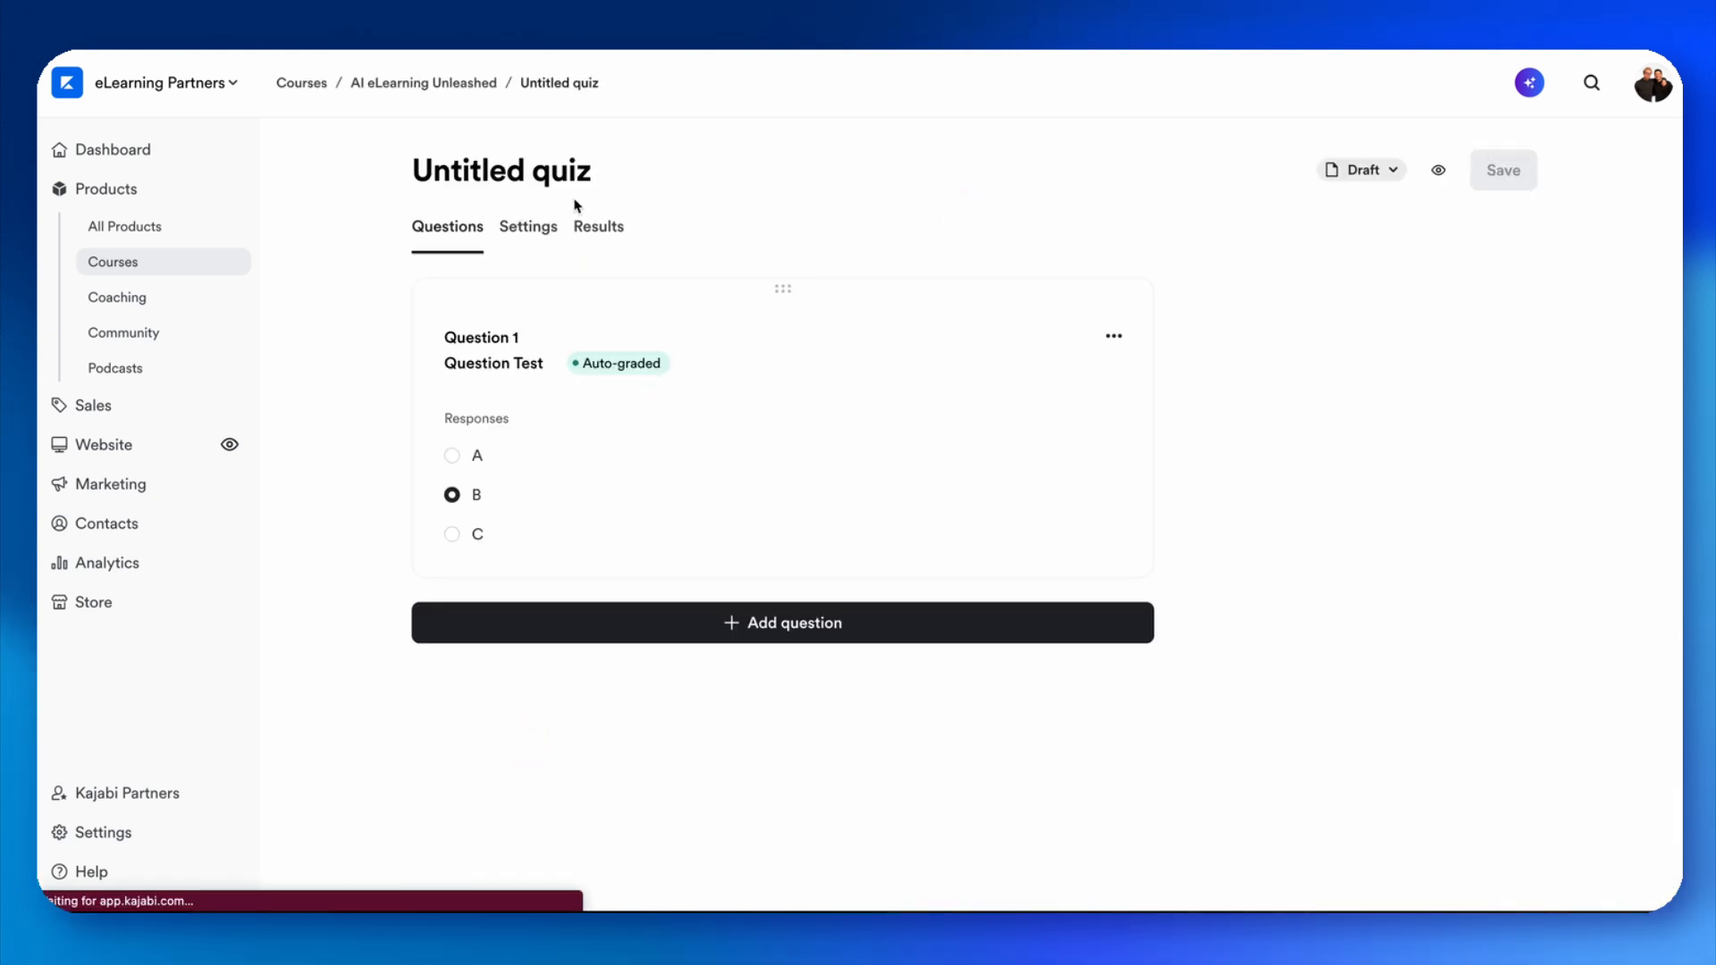
left_click(527, 226)
scroll(995, 786, "down", 6)
left_click(876, 791)
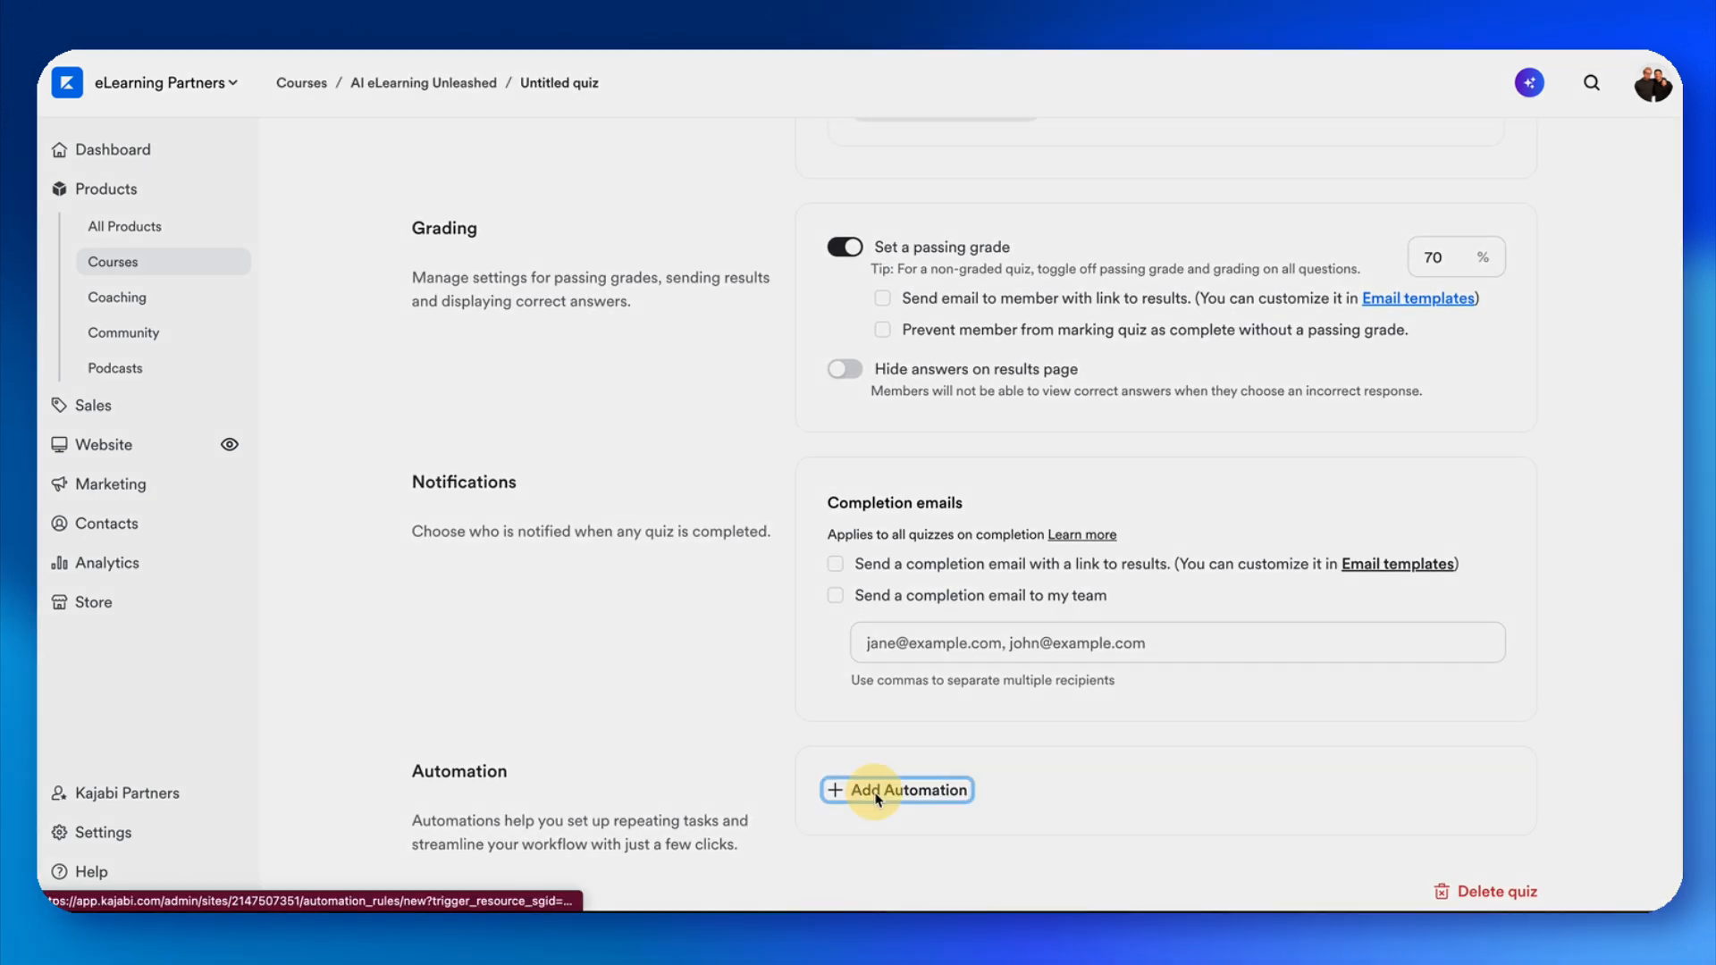
left_click(721, 318)
left_click(711, 361)
left_click(675, 433)
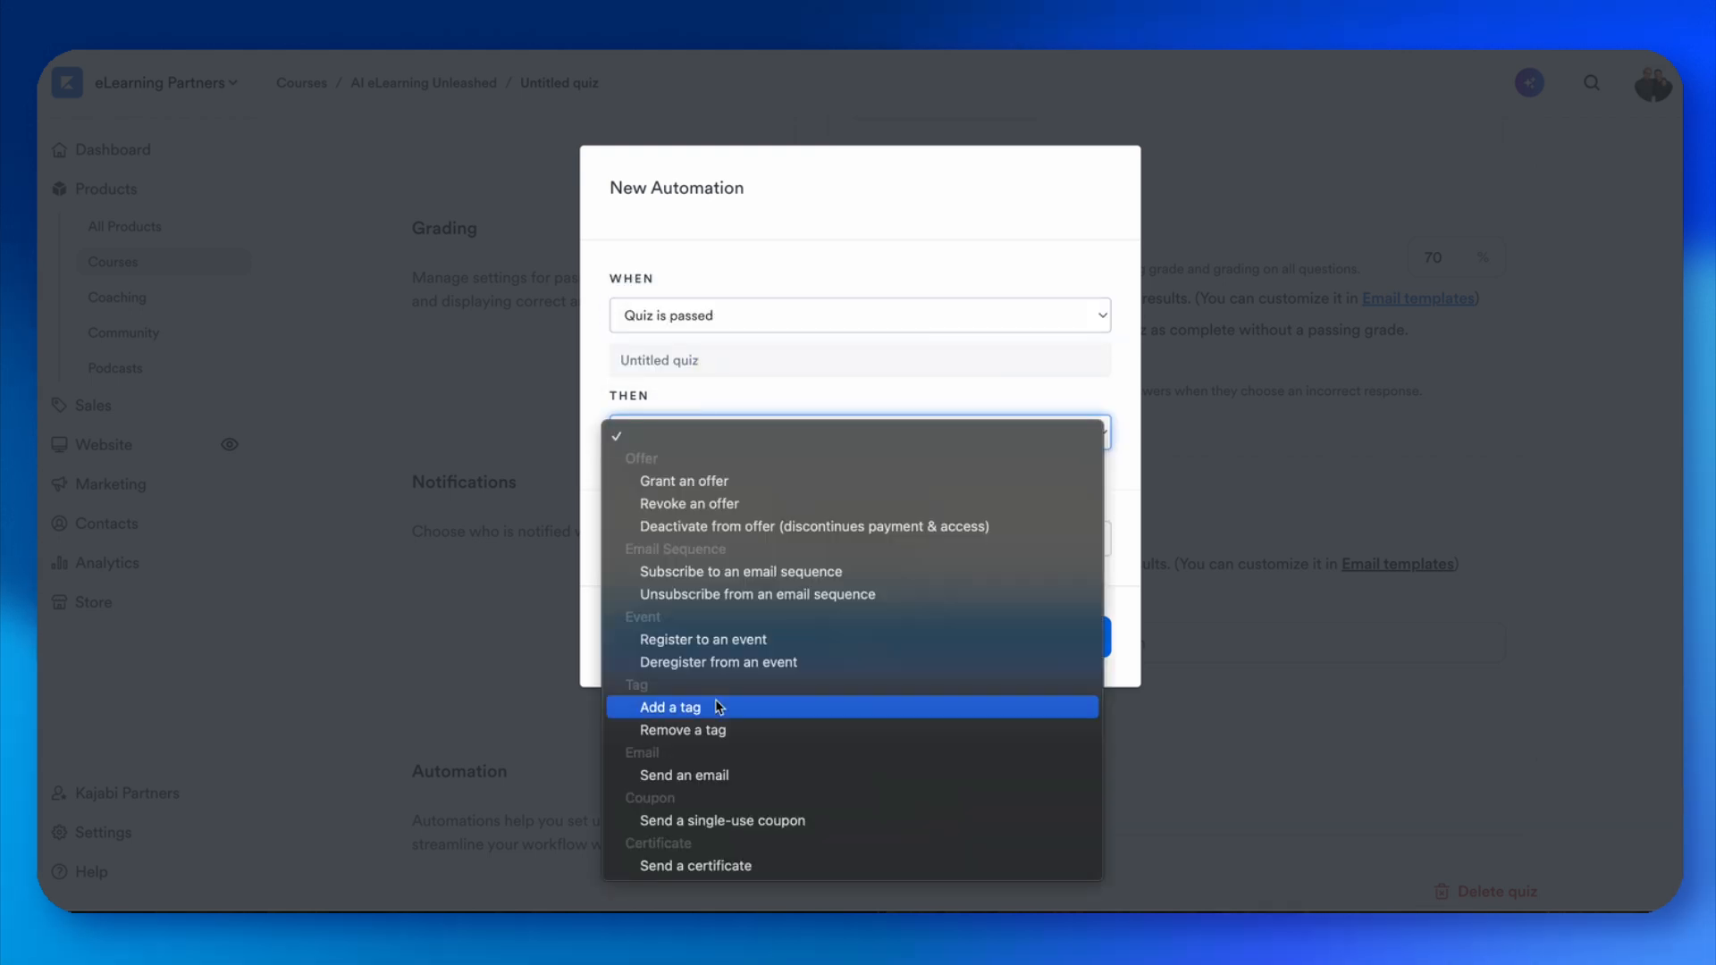
left_click(683, 865)
left_click(759, 481)
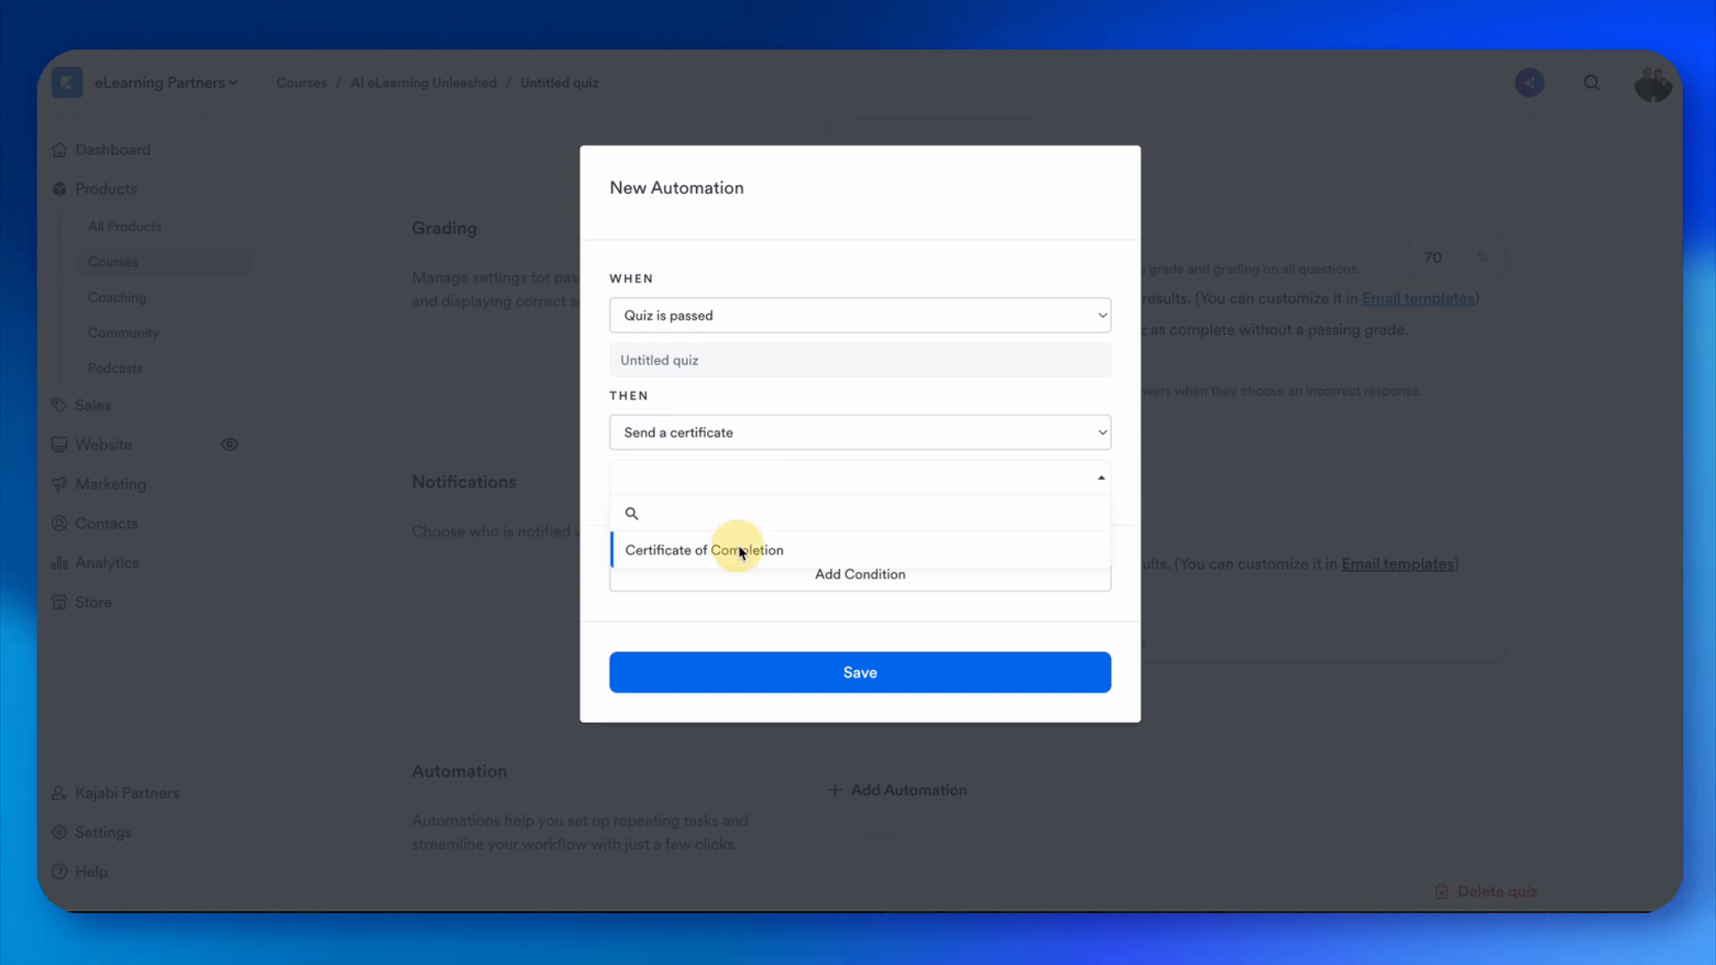
left_click(741, 551)
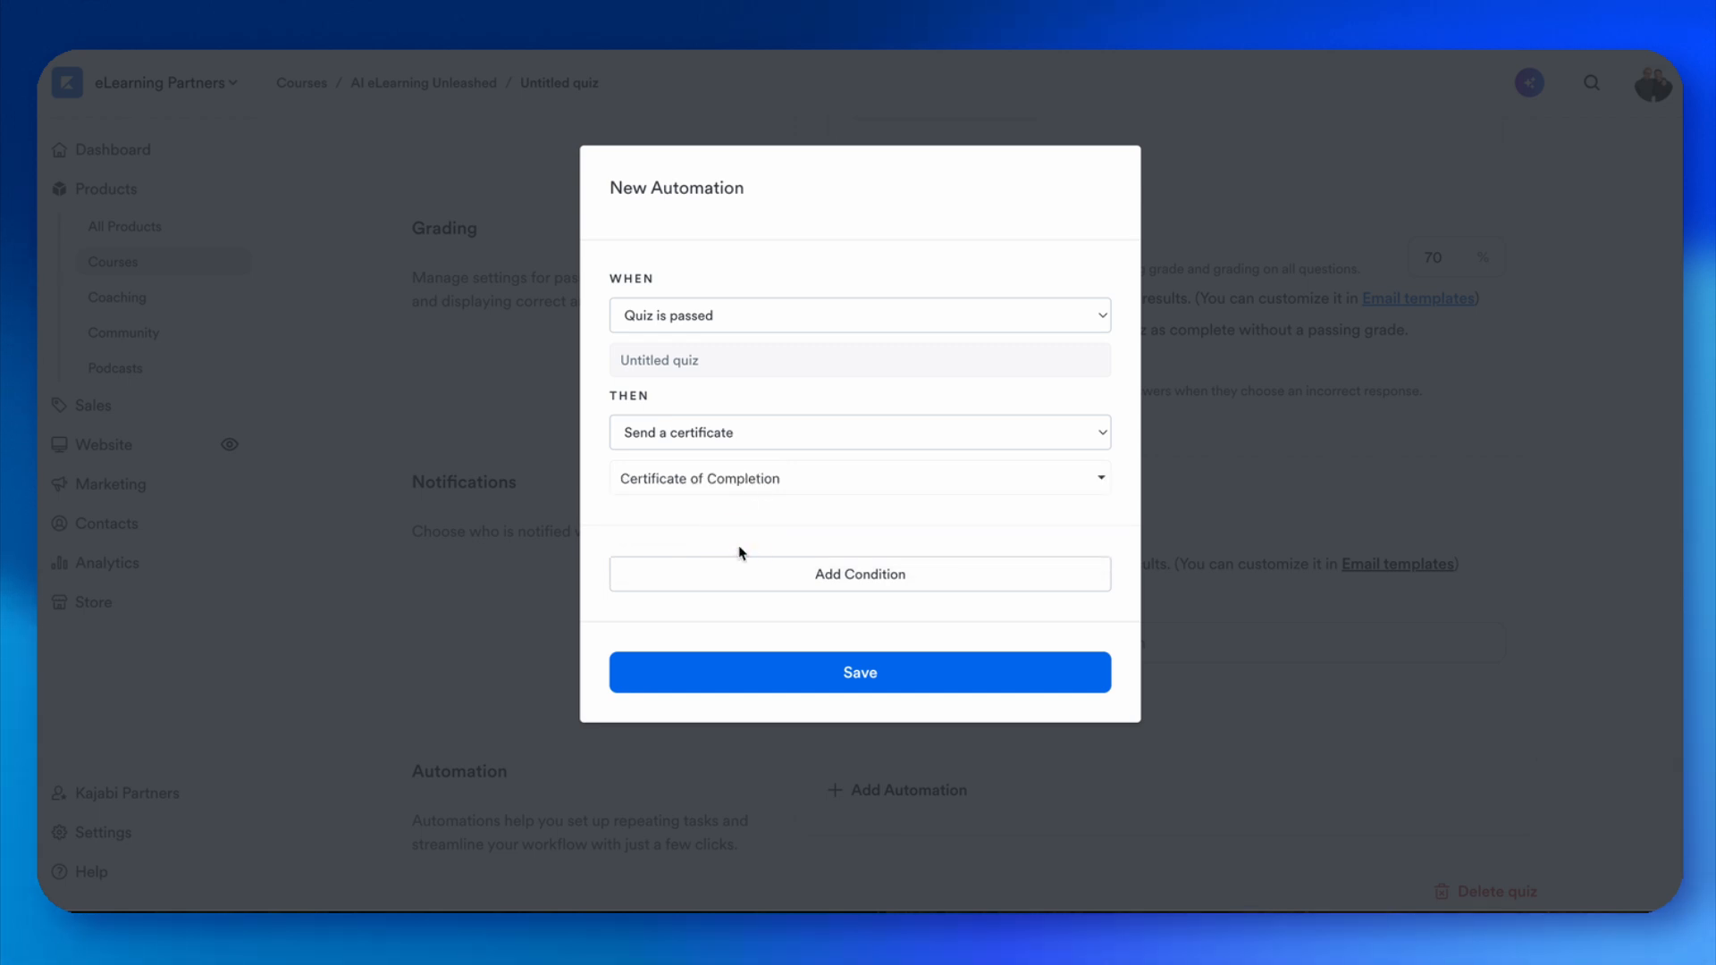
left_click(819, 684)
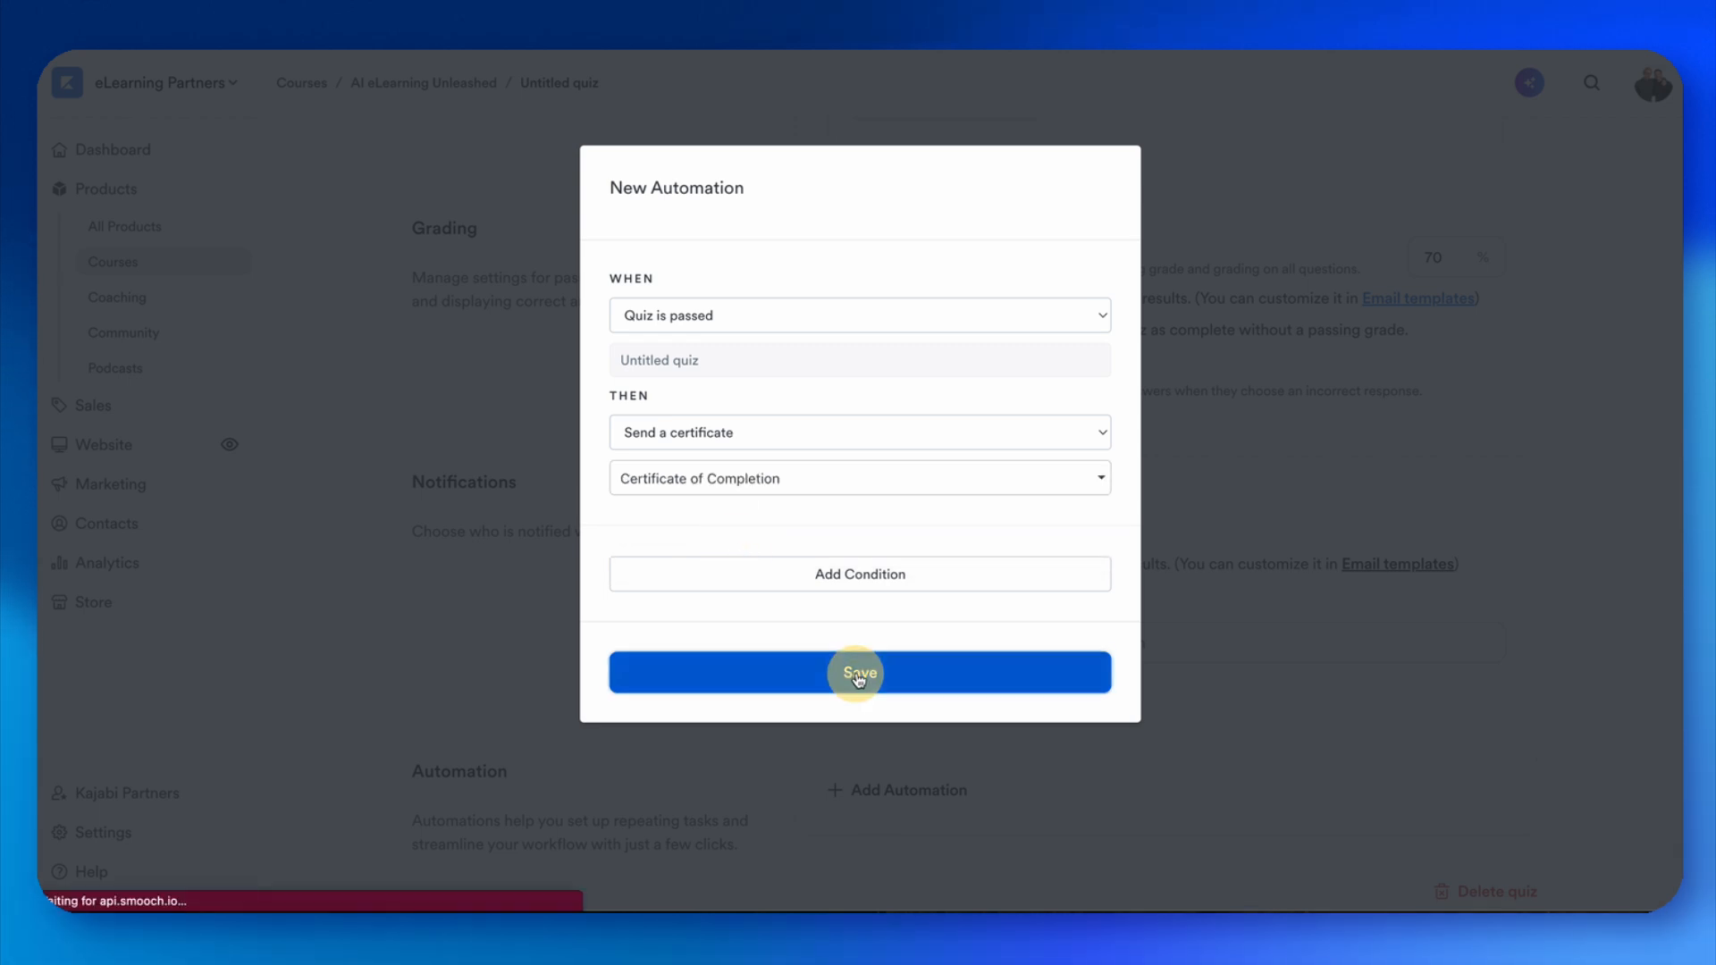
scroll(858, 706, "down", 2)
scroll(859, 716, "up", 1)
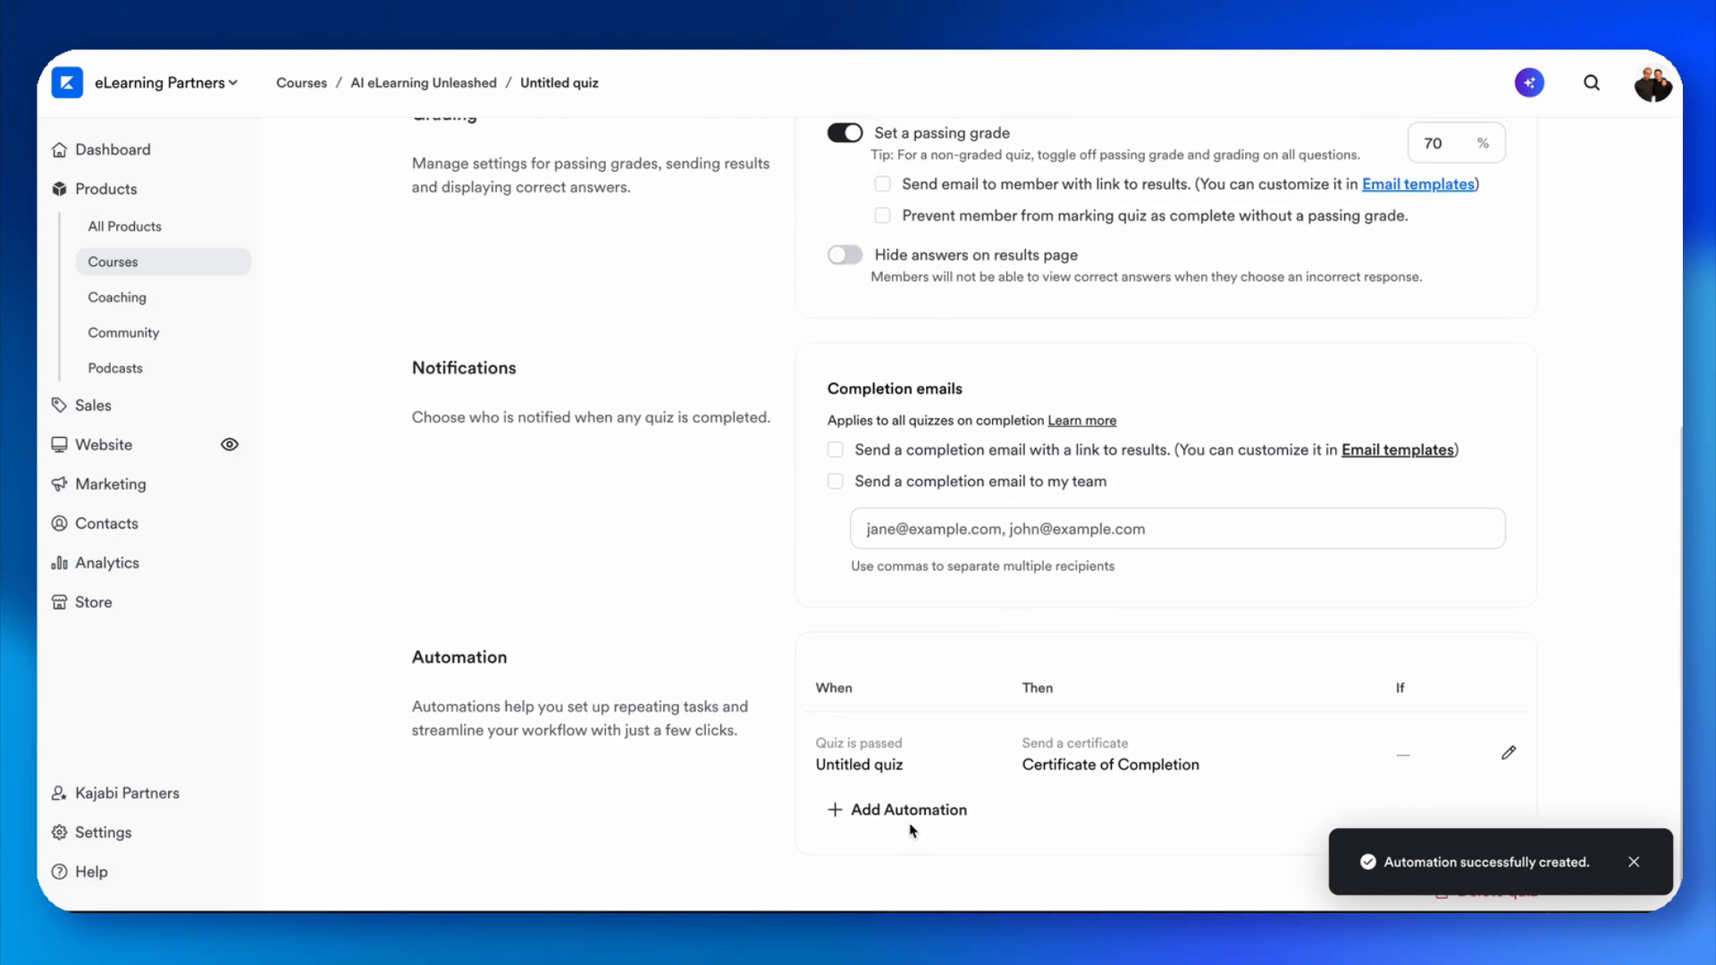
left_click(908, 820)
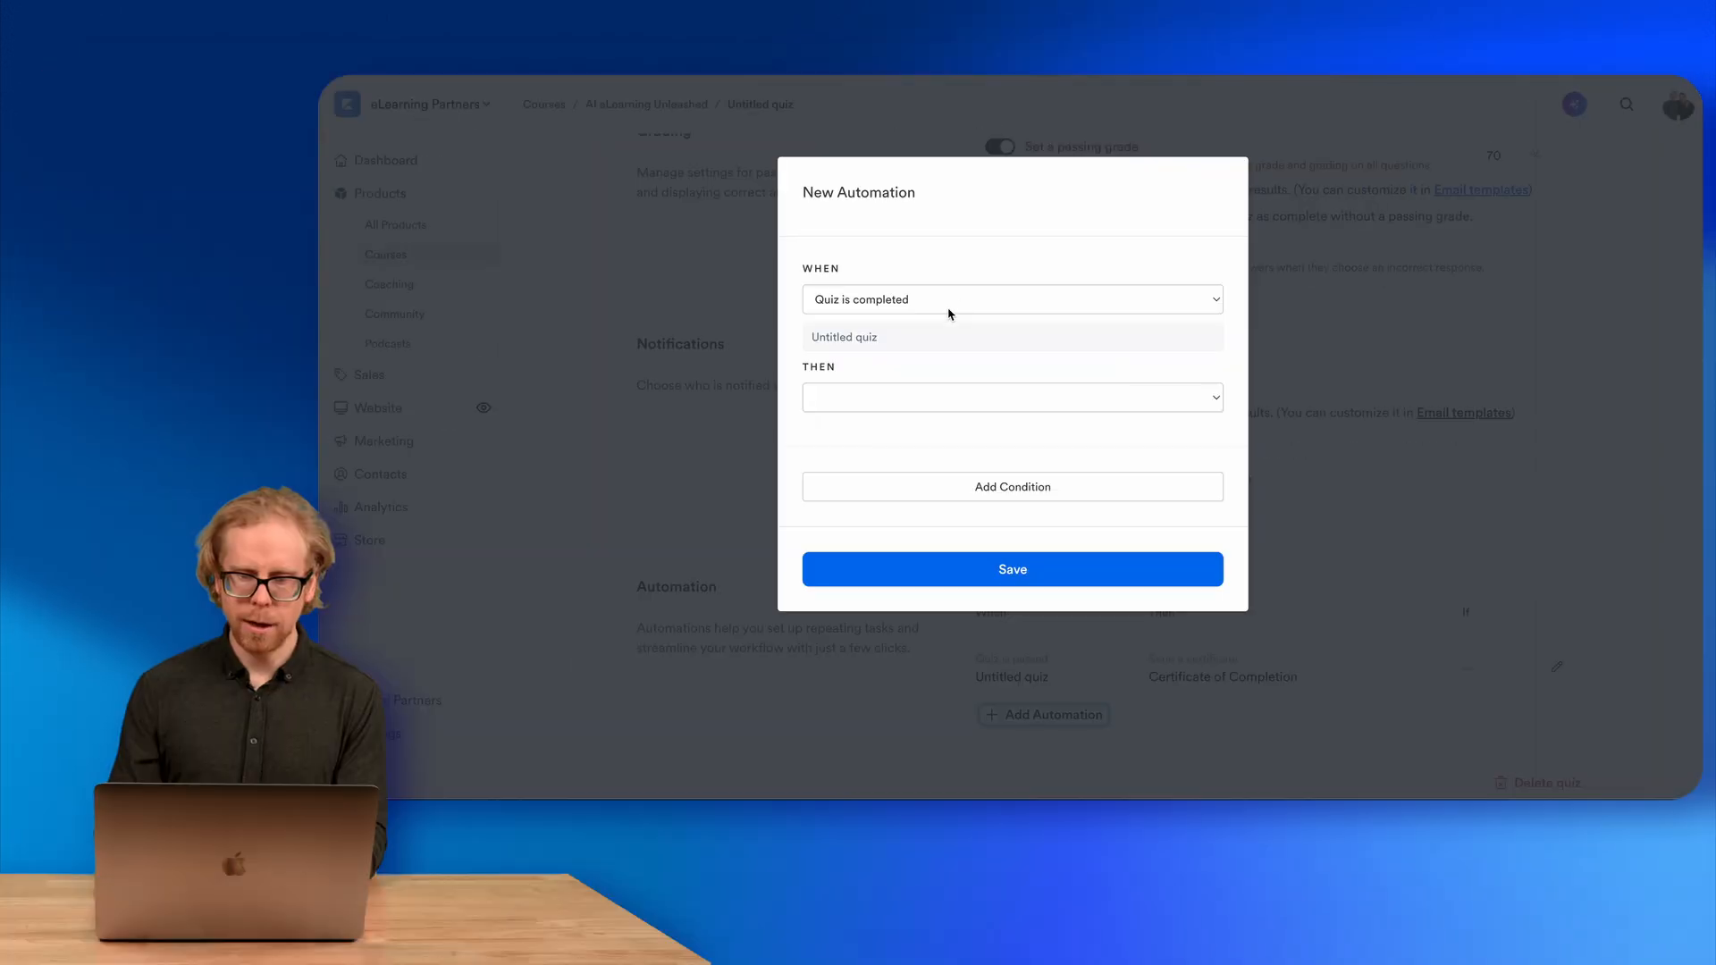
left_click(781, 319)
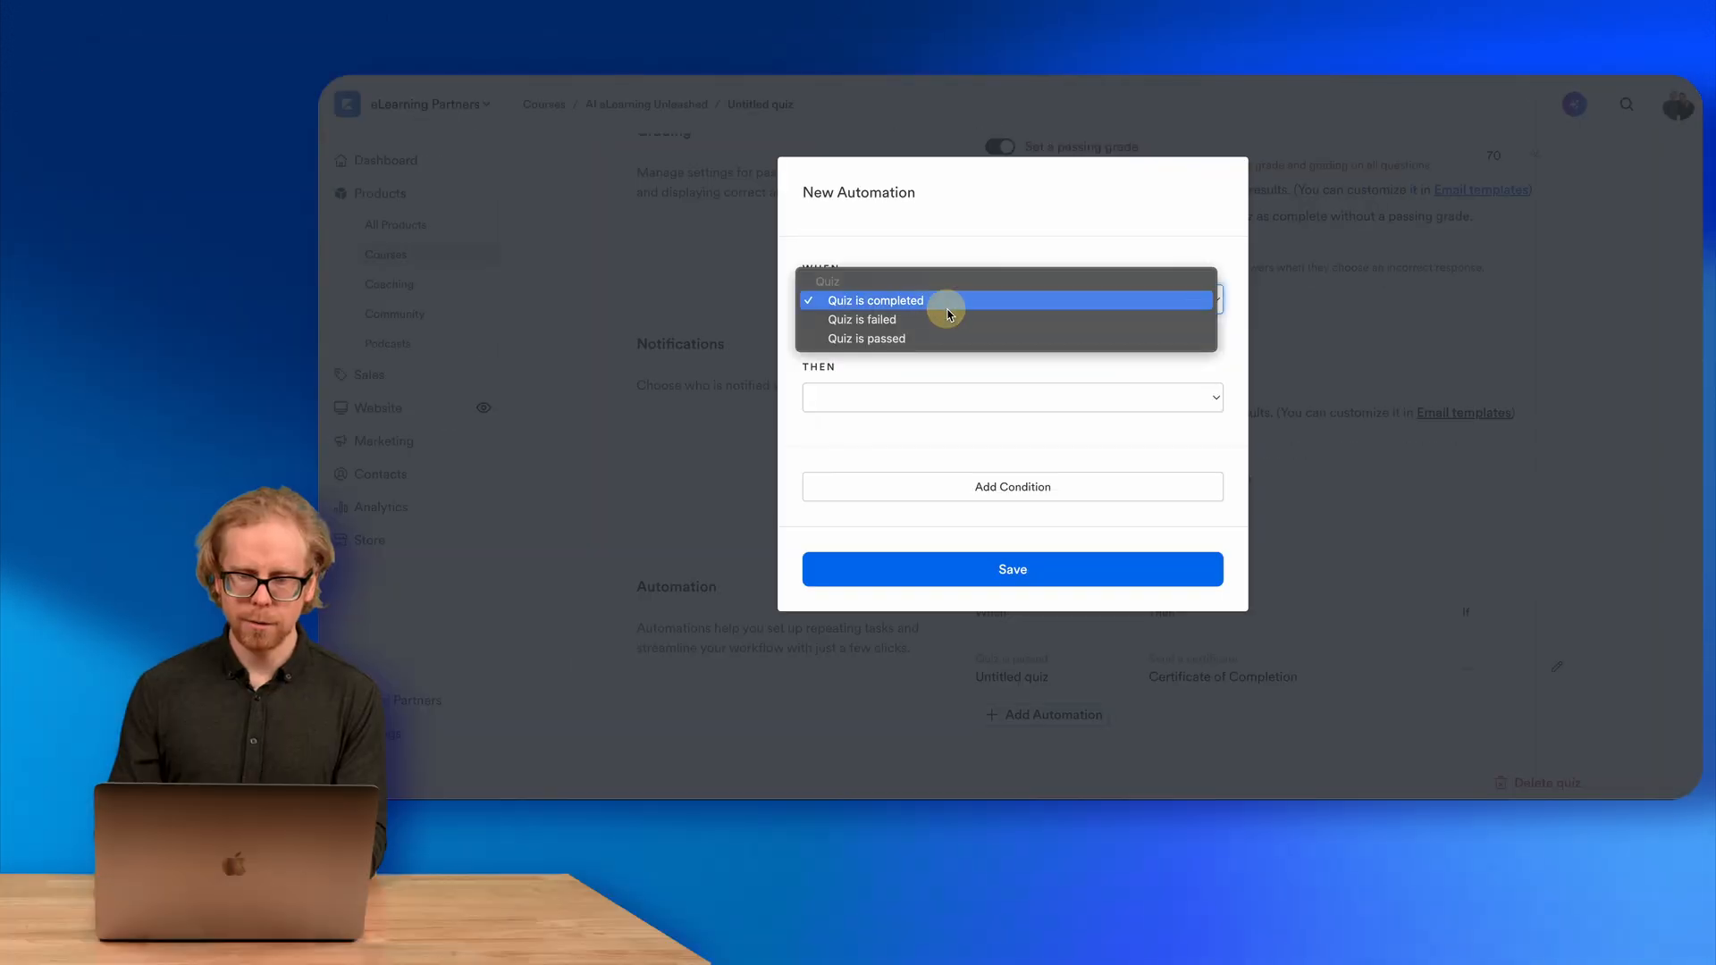
left_click(916, 340)
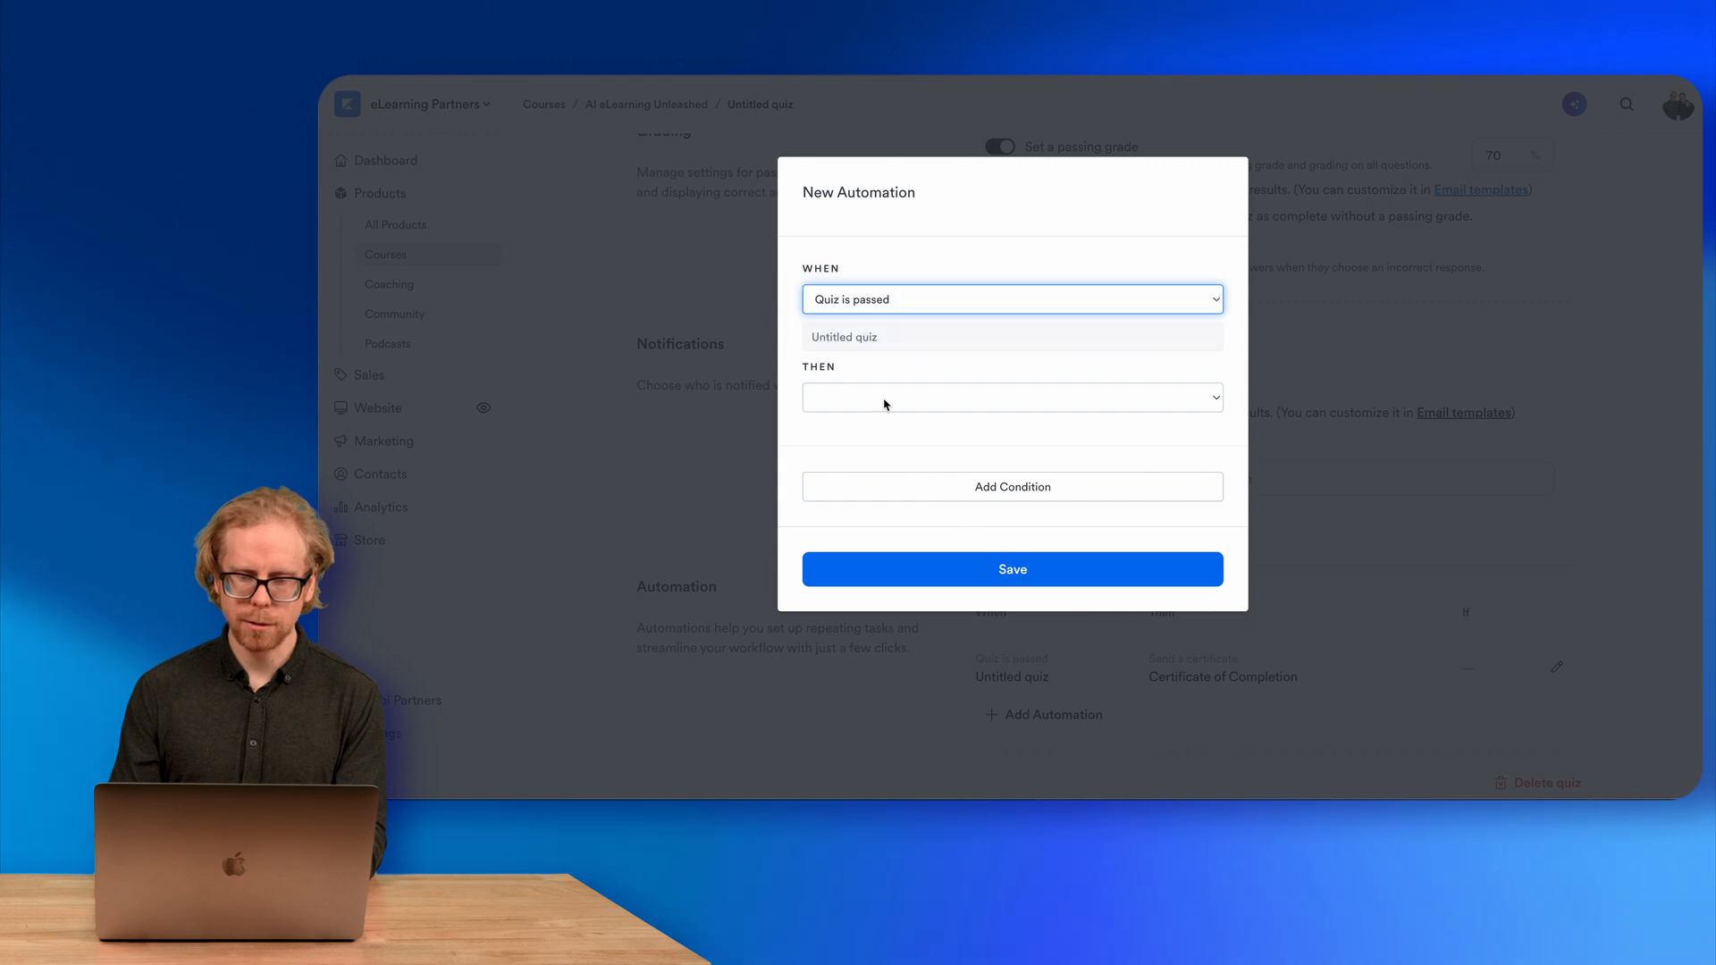
left_click(885, 399)
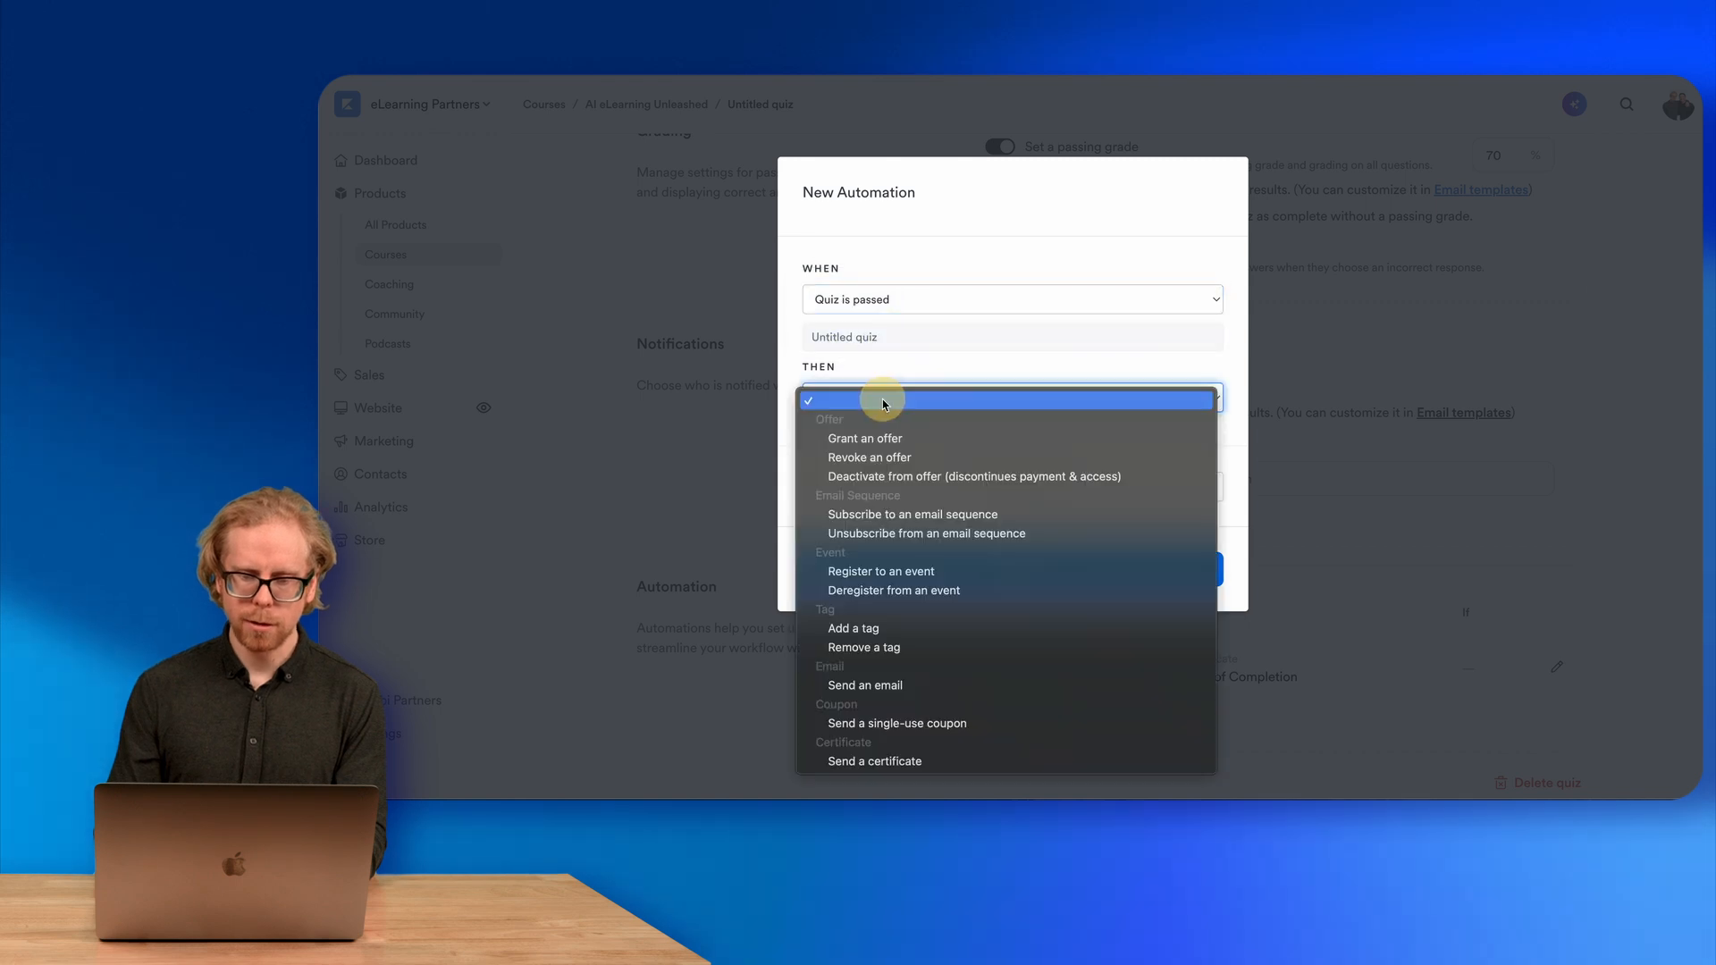
left_click(893, 514)
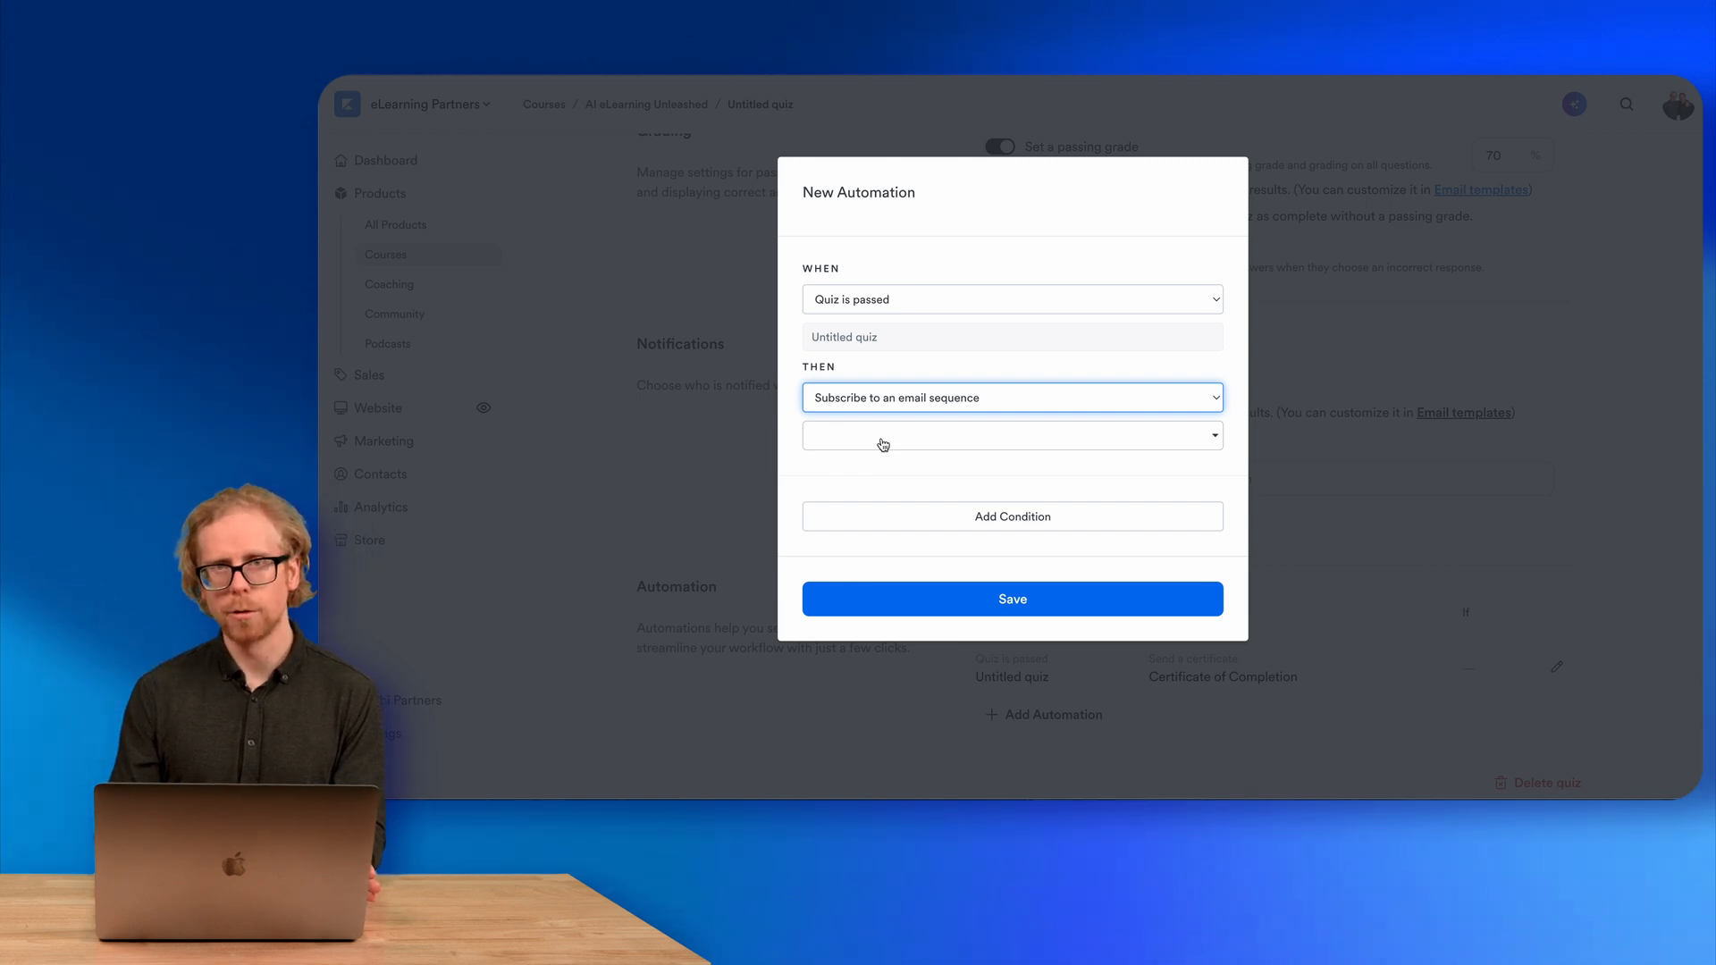
left_click(1440, 294)
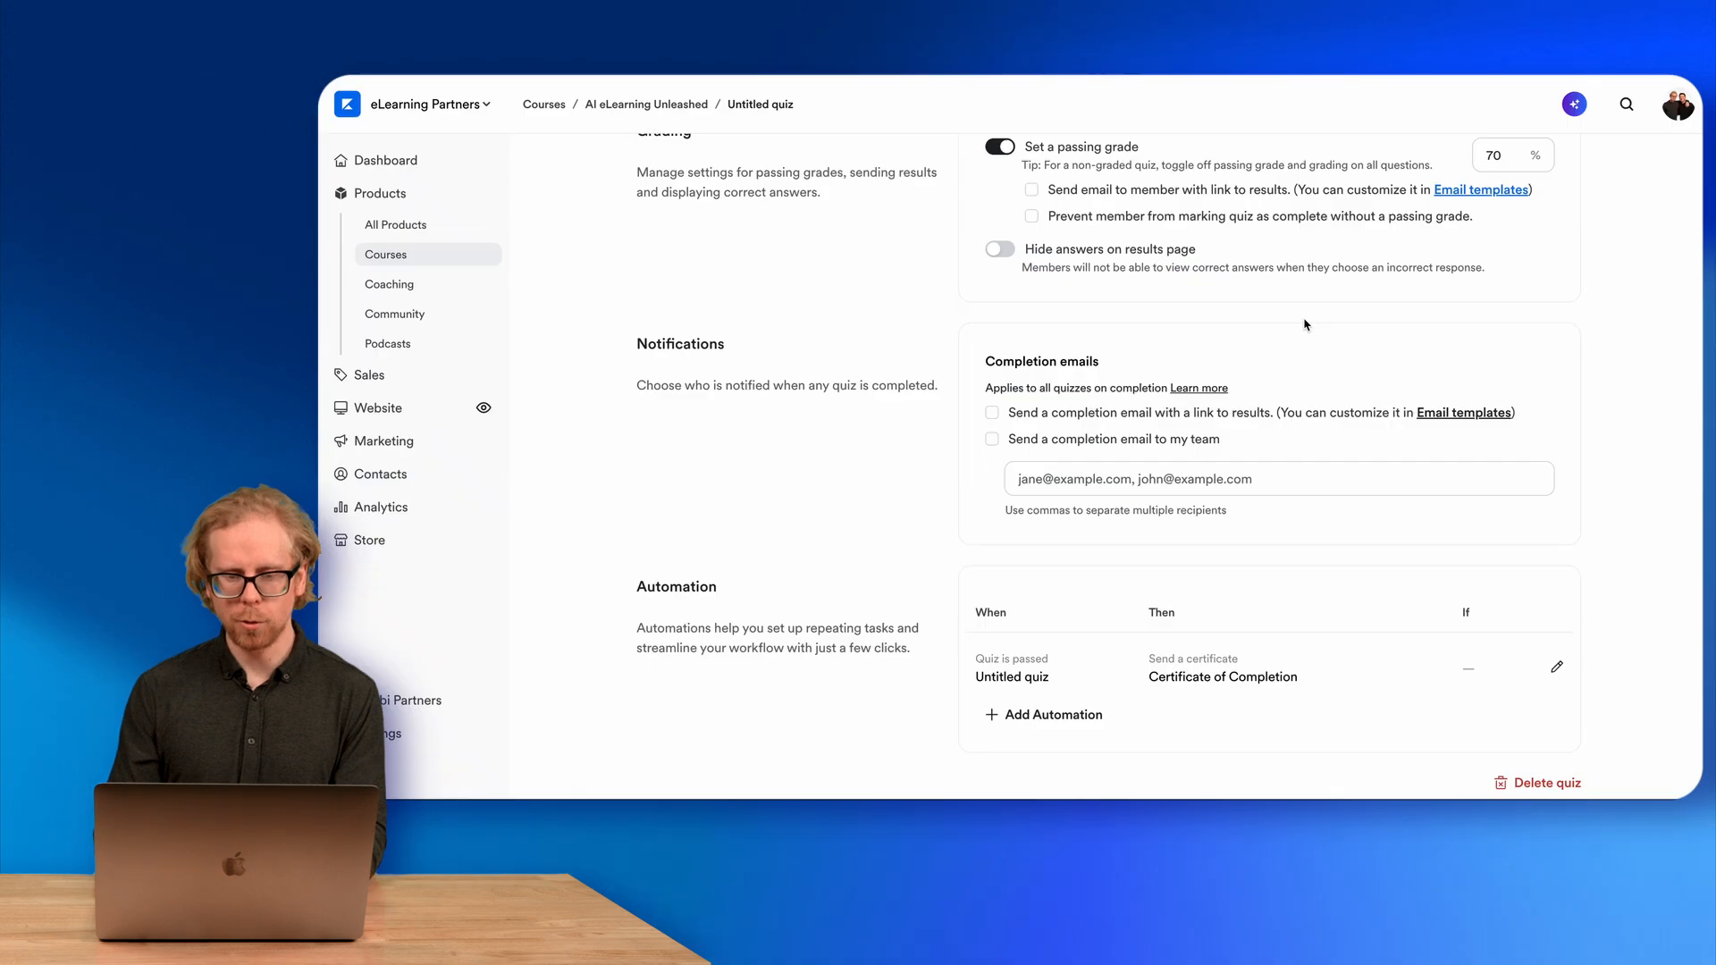
Create a new email sequence campaign titled "Test sequence".
left_click(384, 447)
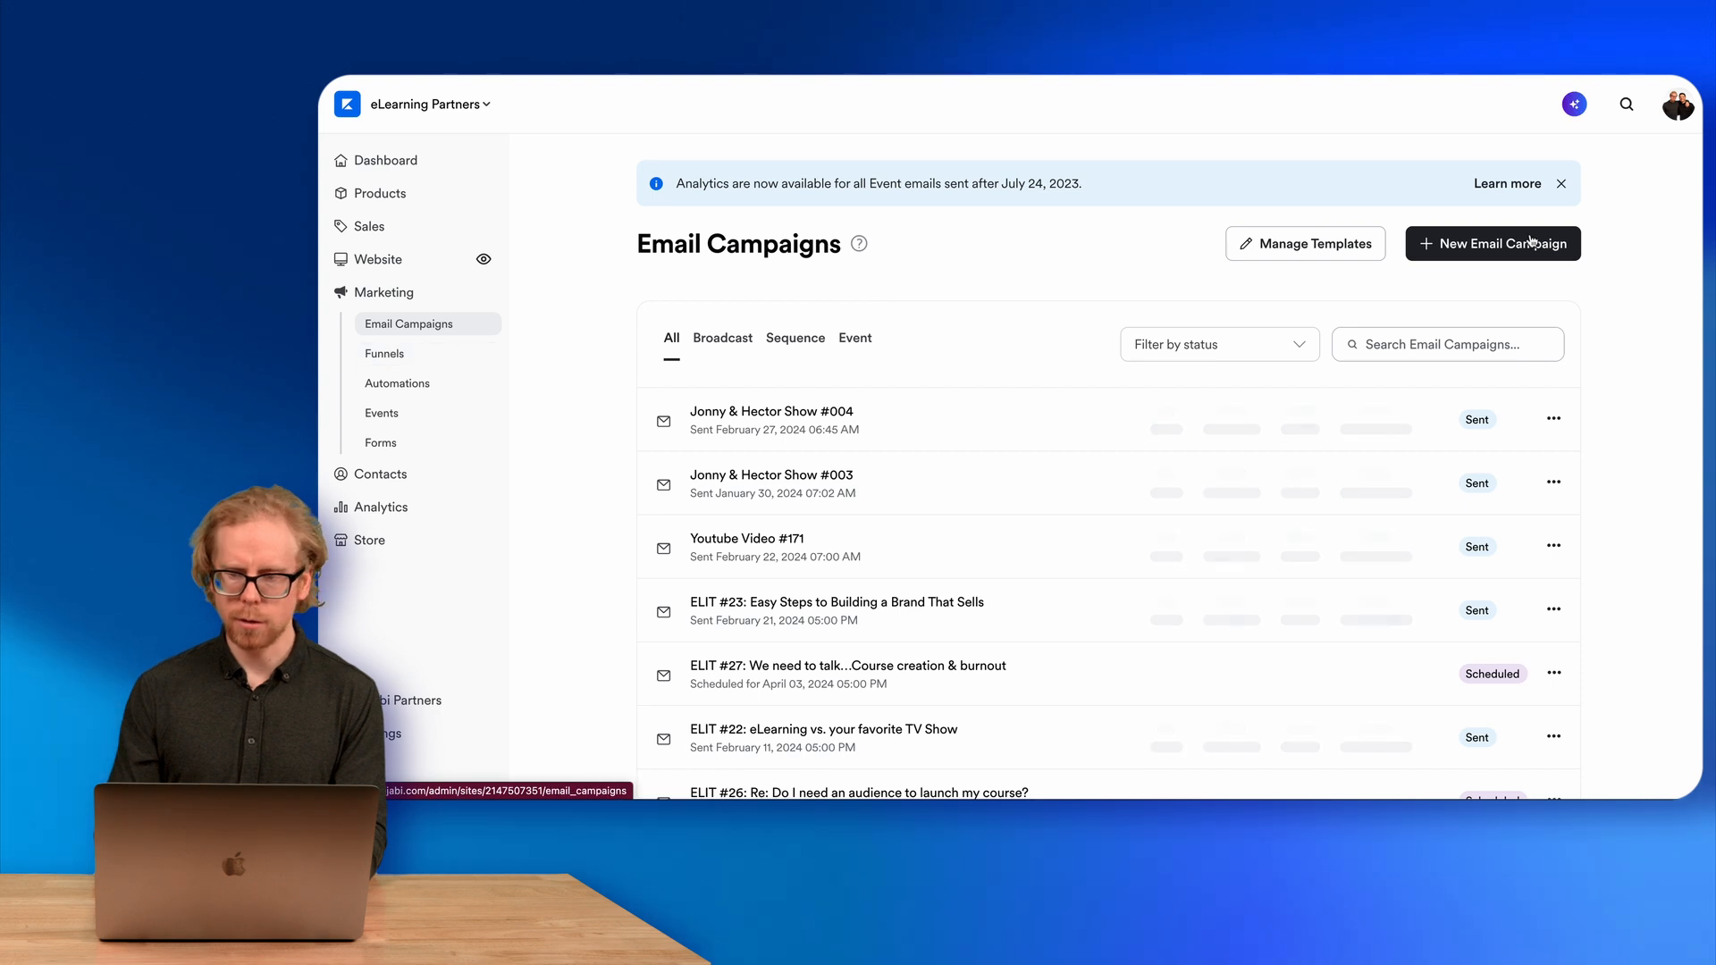
left_click(1527, 250)
left_click(1027, 340)
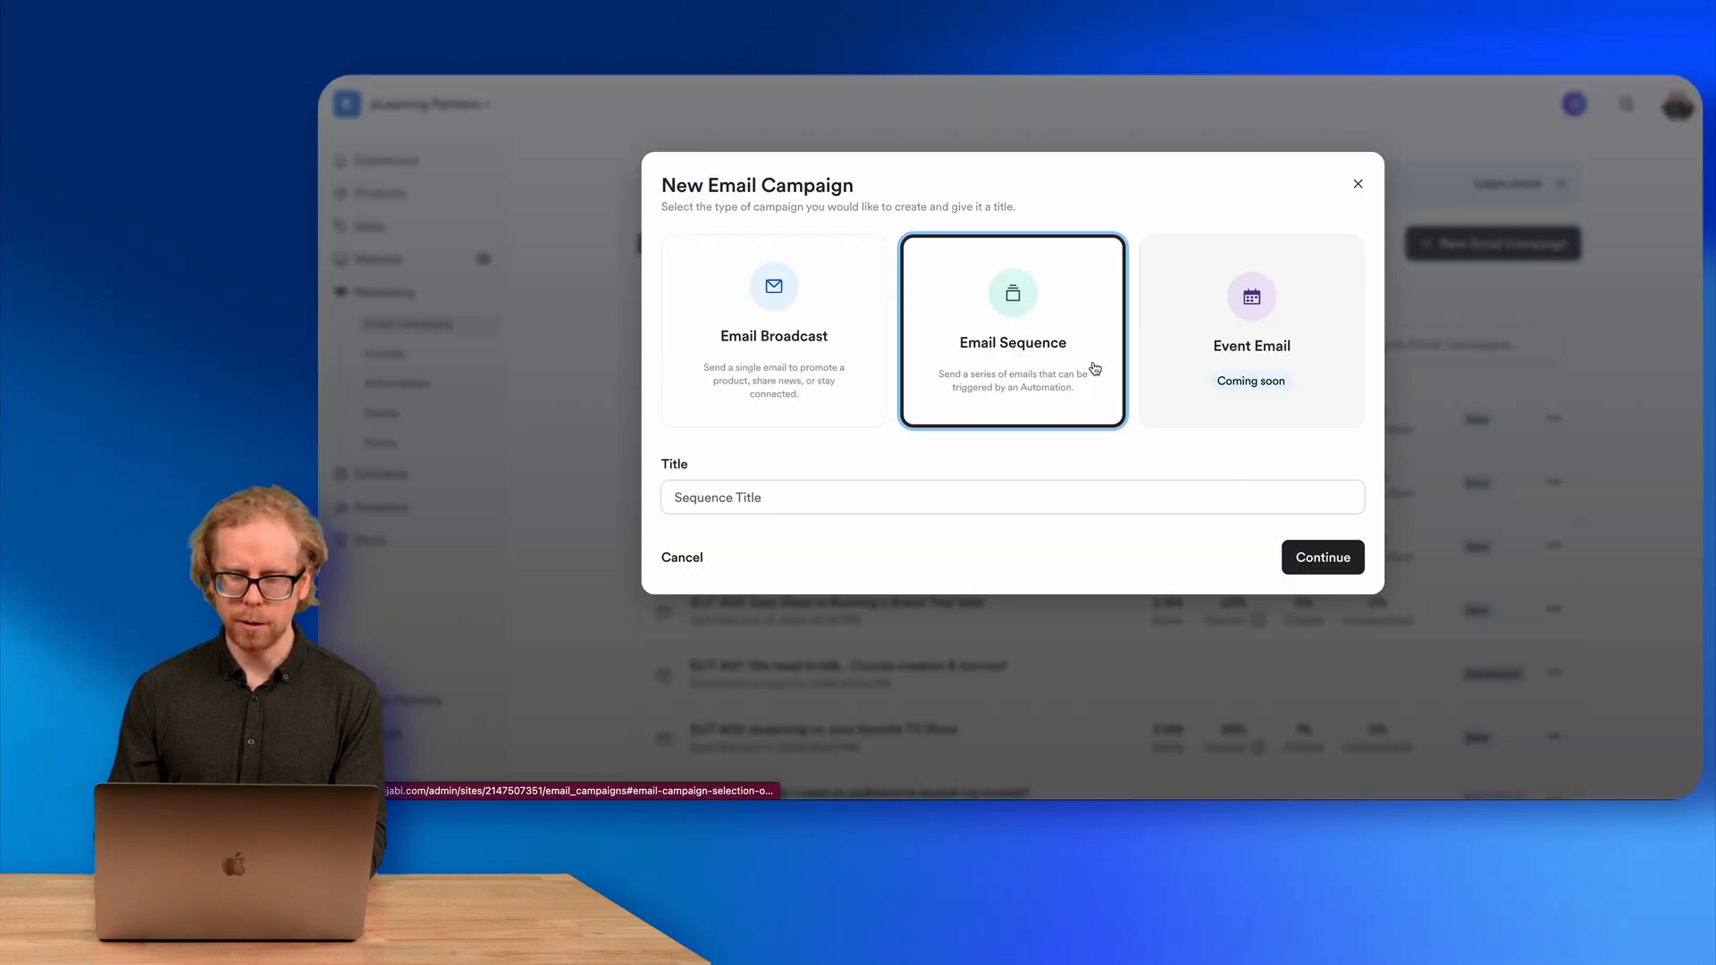
left_click(776, 502)
type("Te")
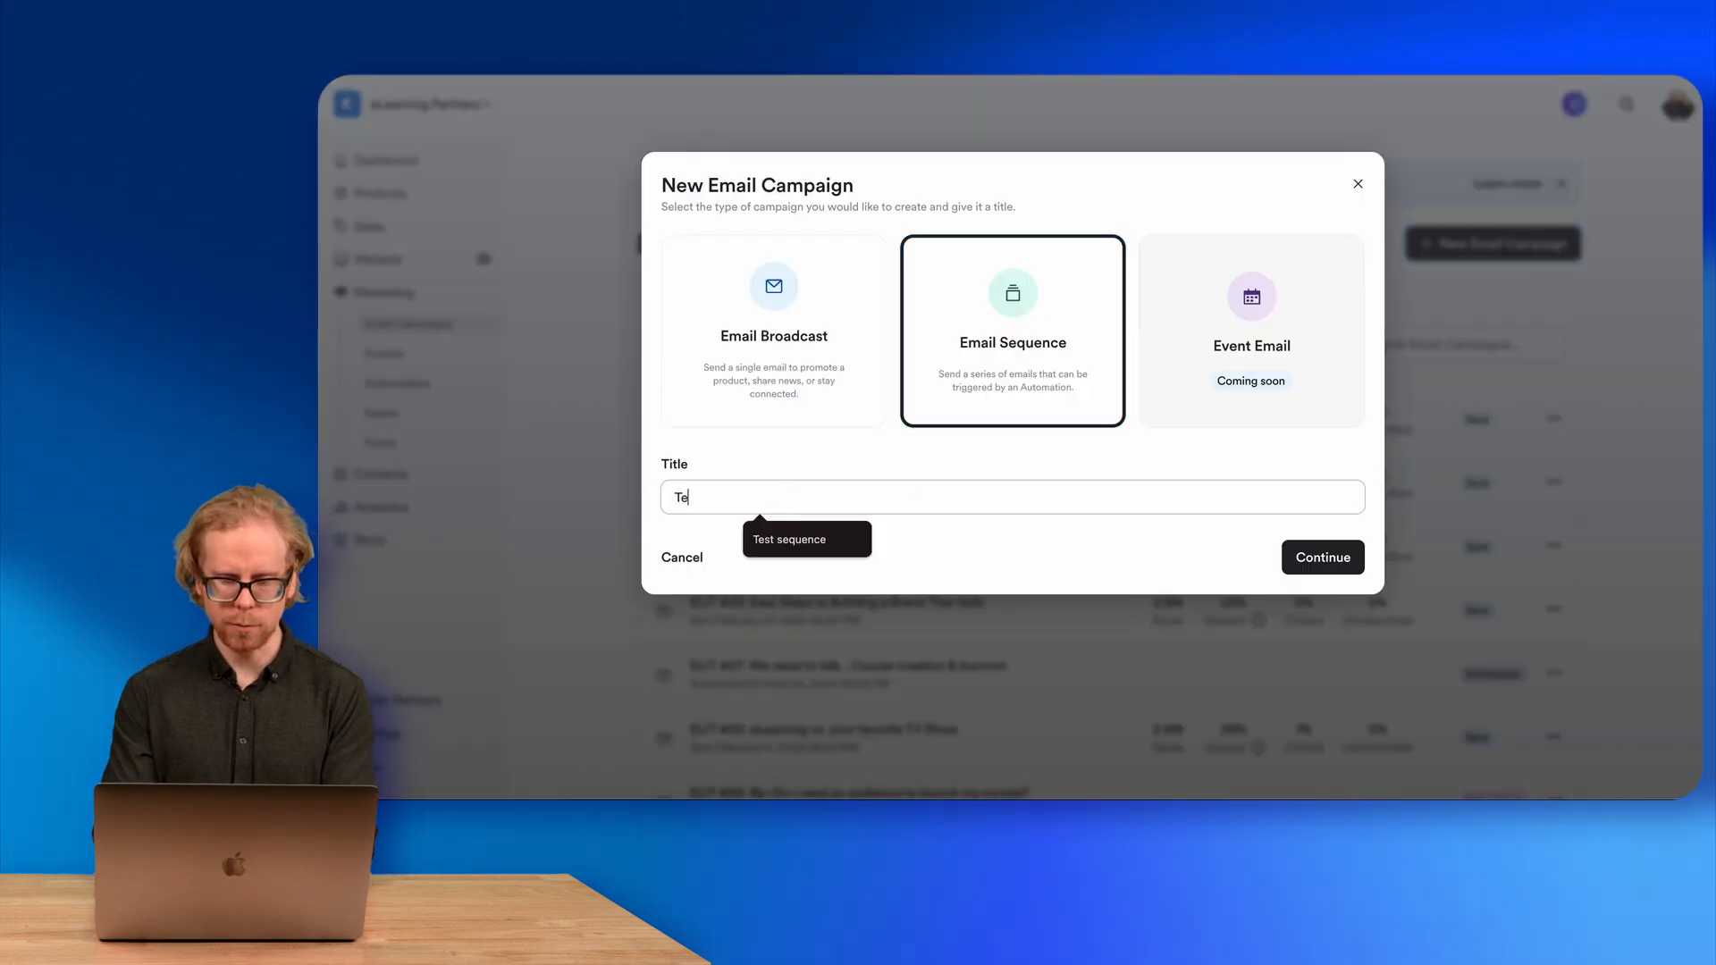
type("st")
left_click(850, 540)
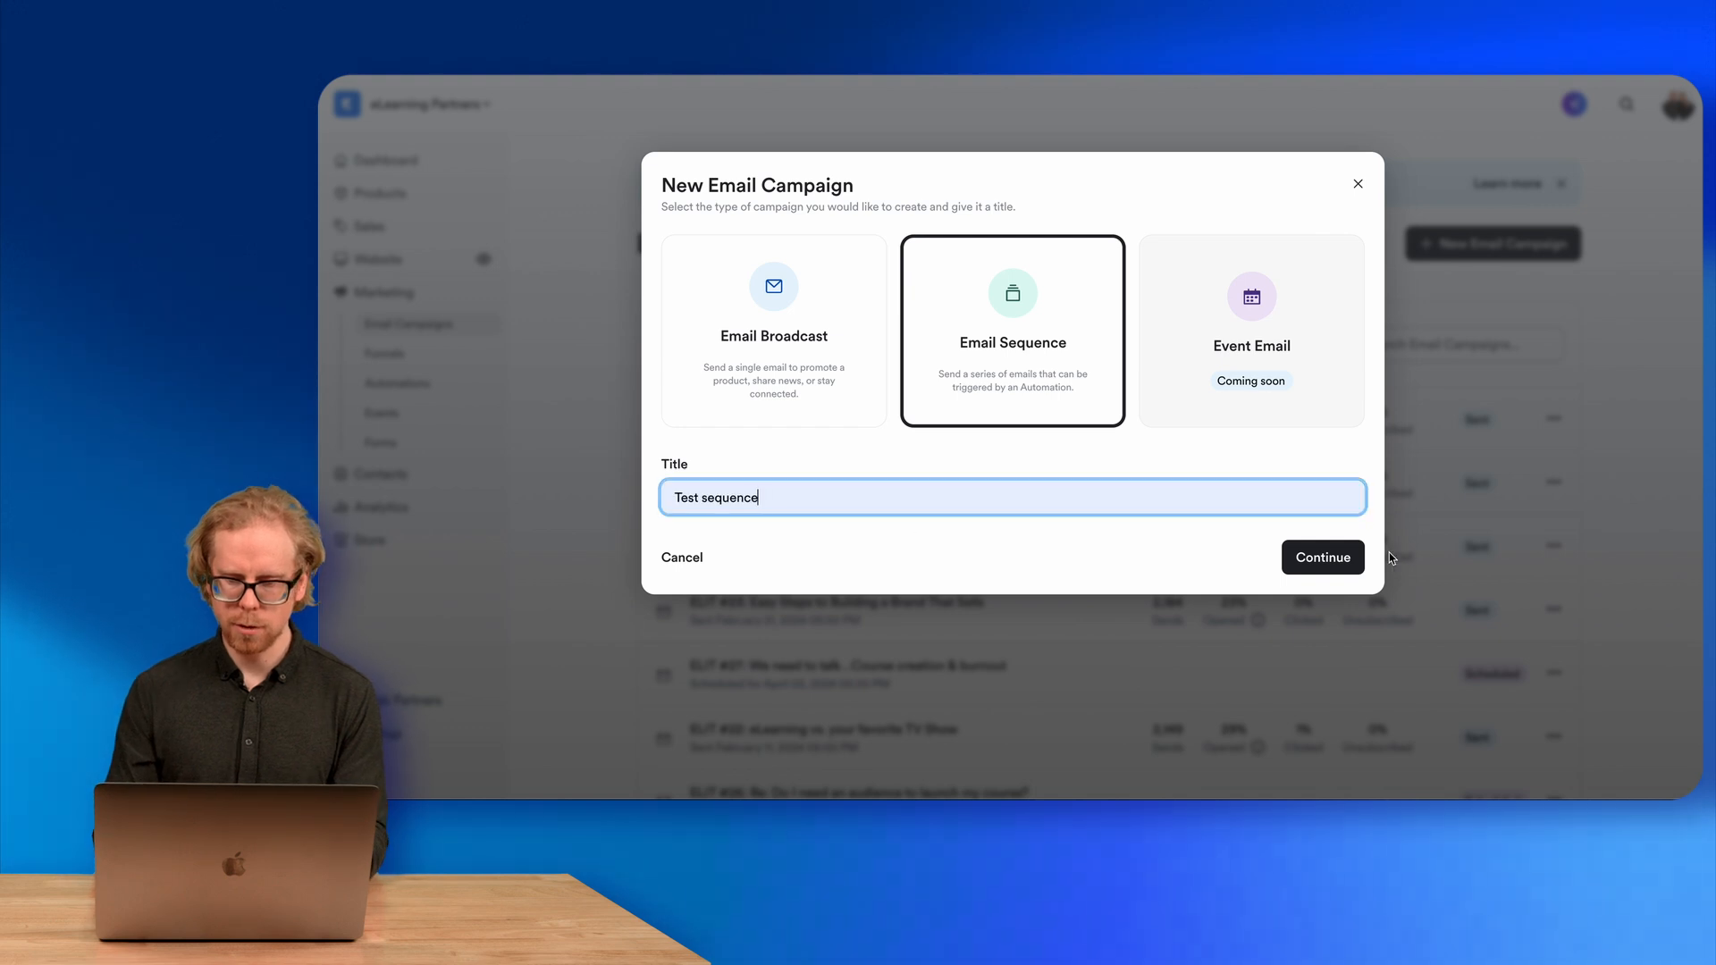
left_click(1327, 558)
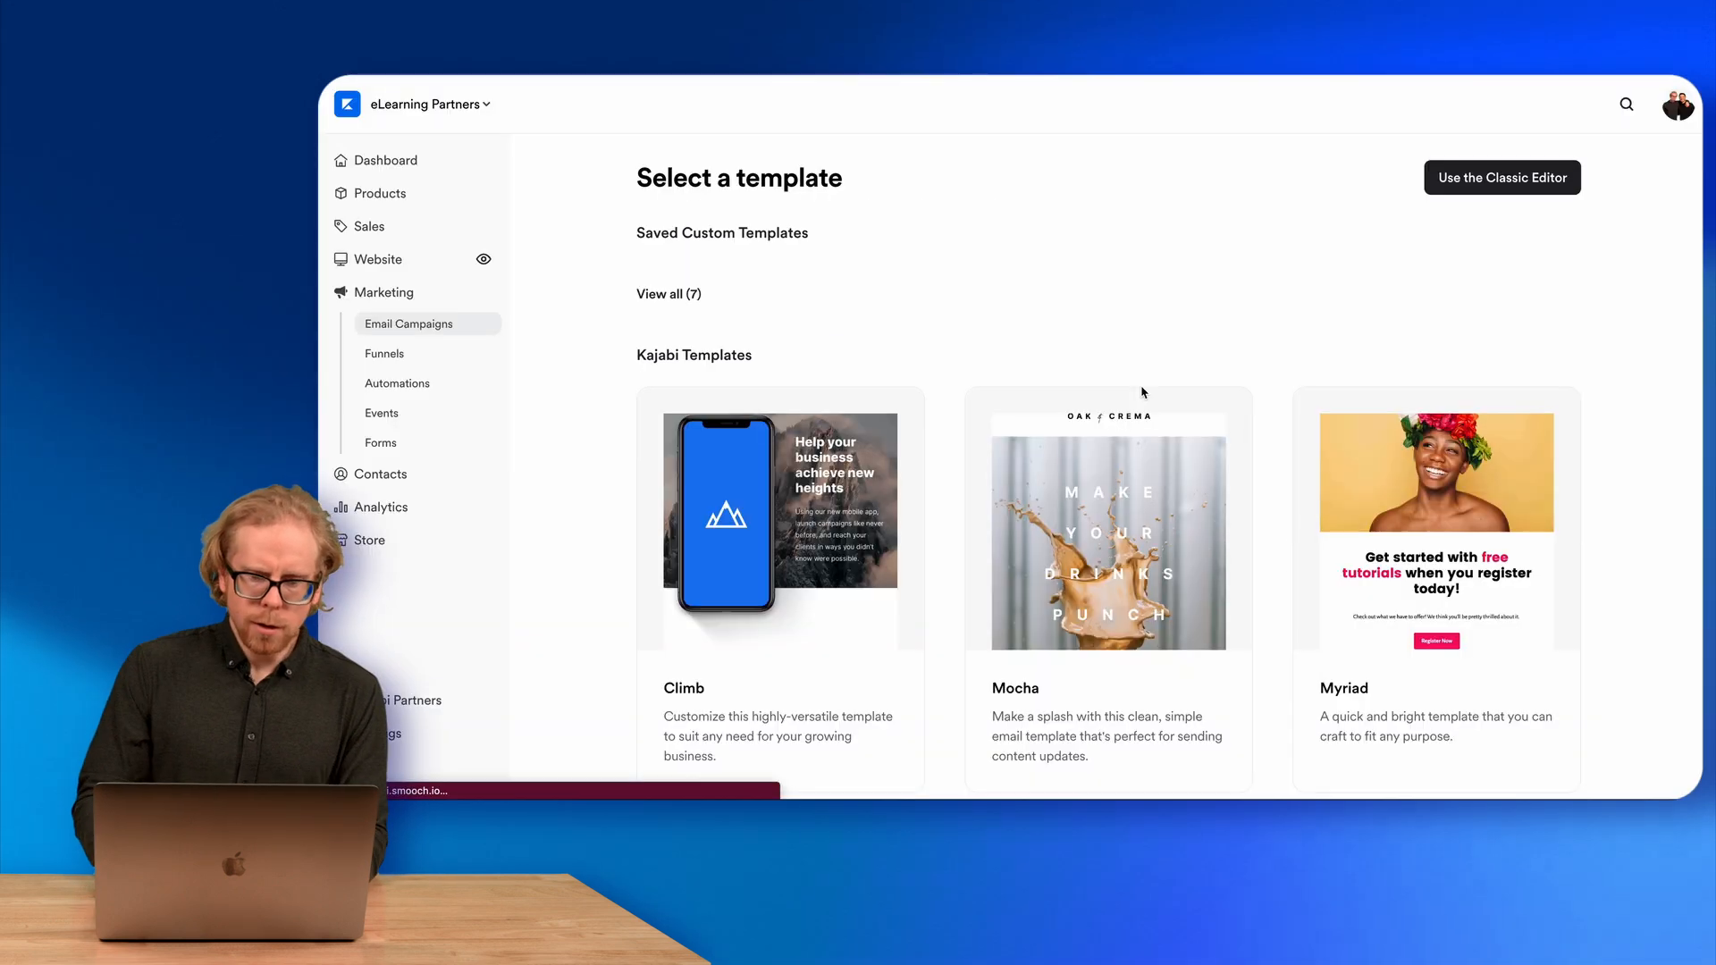
Create the sequence's first email, titled "Email 1", from the Simple Text template.
scroll(999, 379, "down", 10)
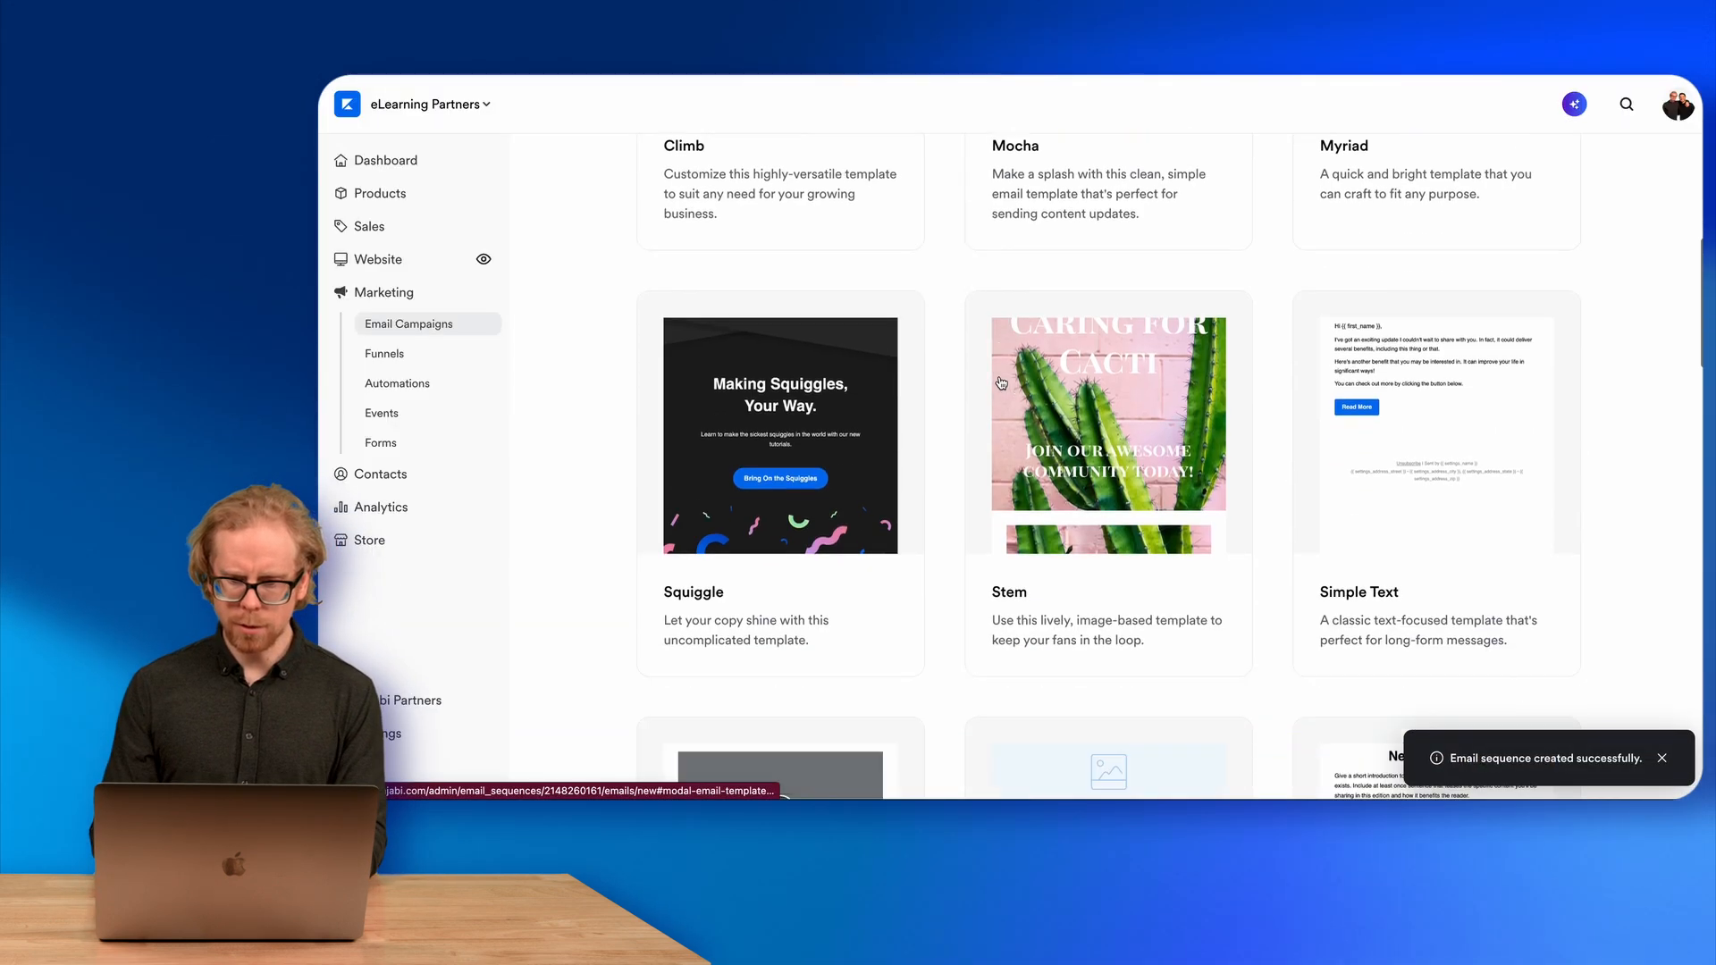
left_click(1411, 349)
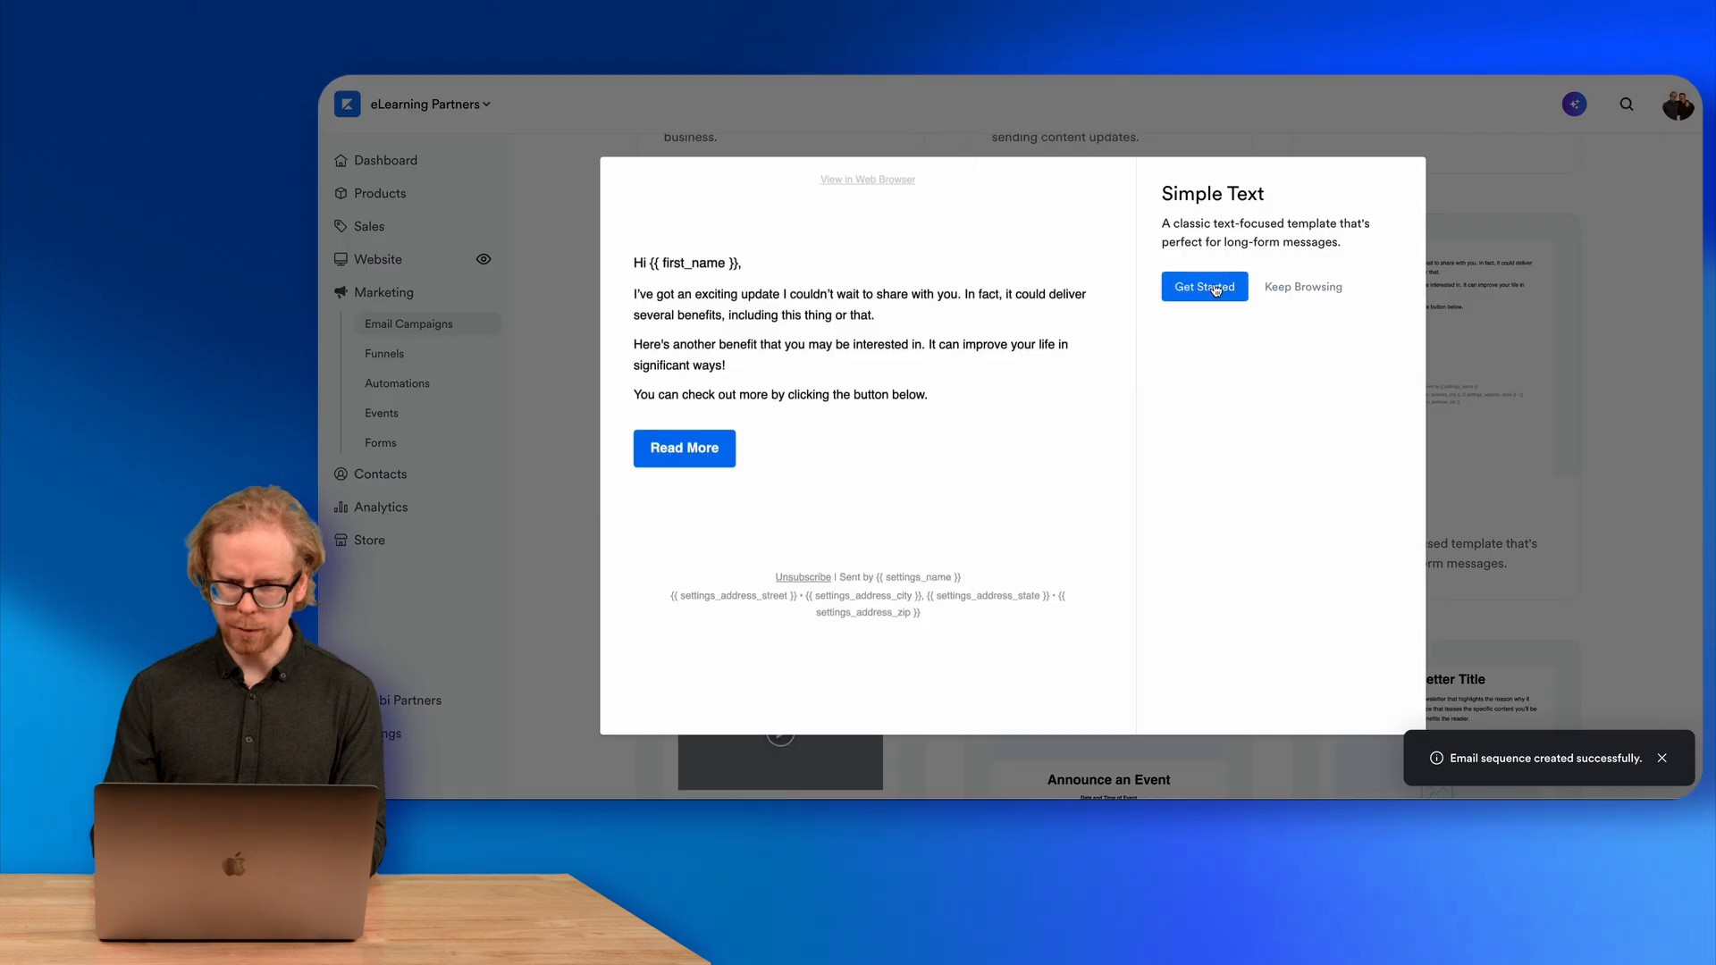
left_click(1208, 285)
type("Email 1")
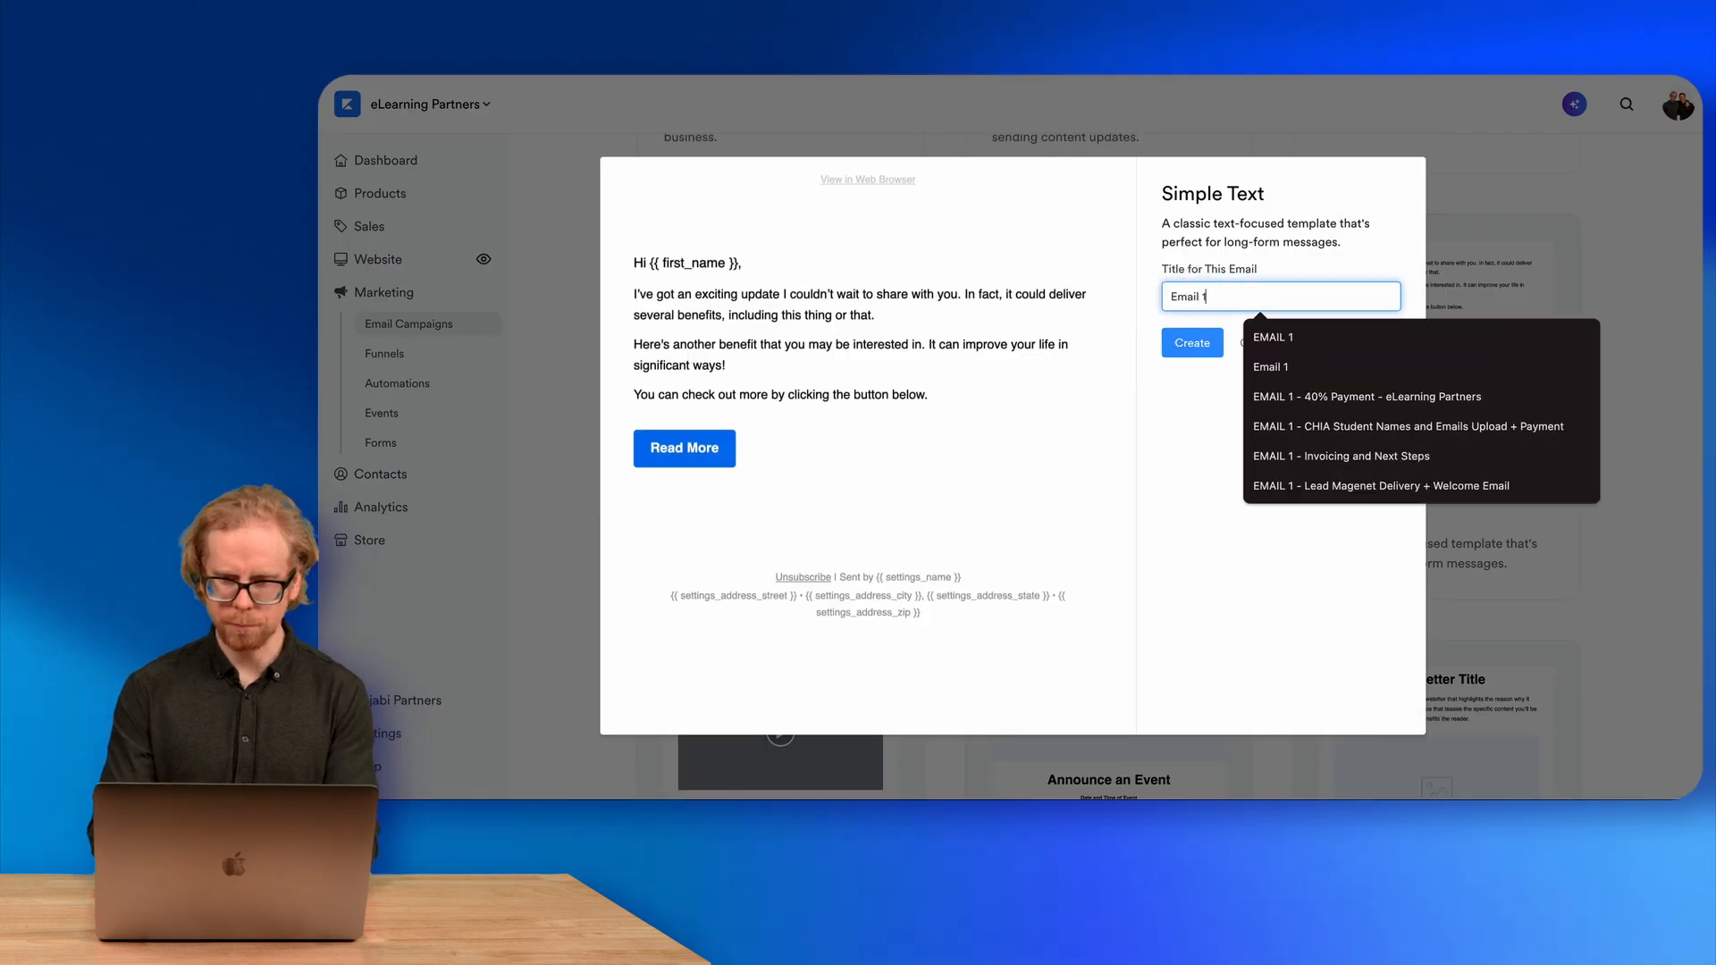
left_click(1188, 340)
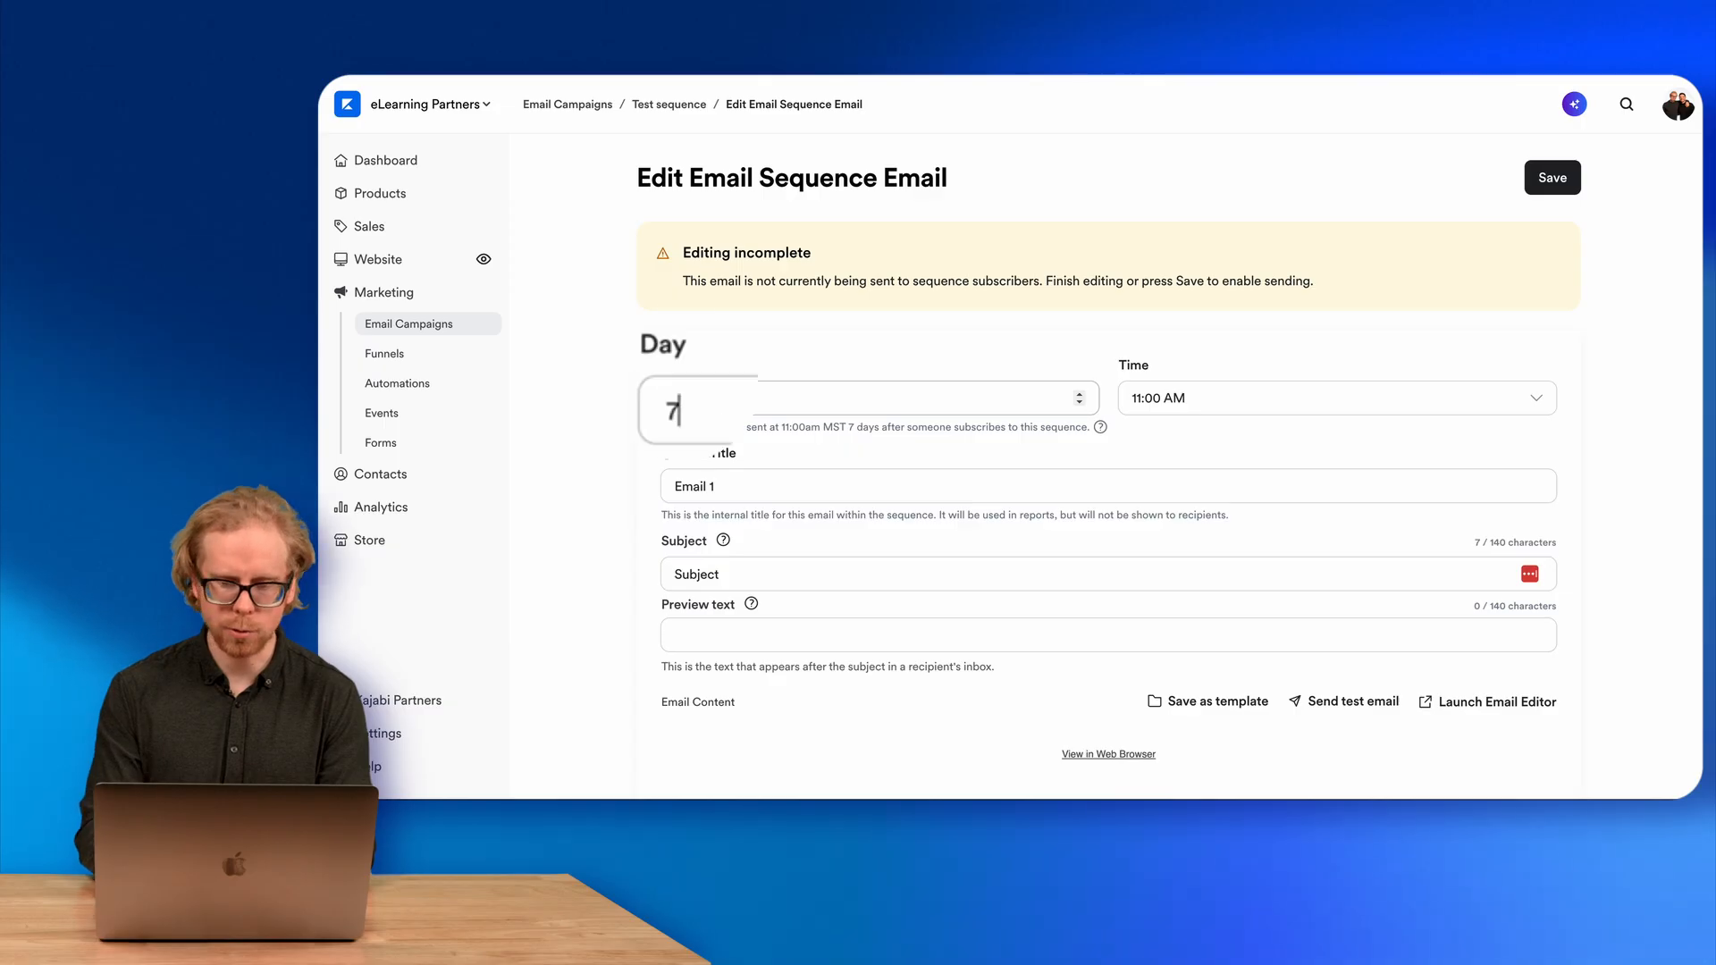
Schedule Email 1 for day 700 at 09:00 AM and save the email.
type("00")
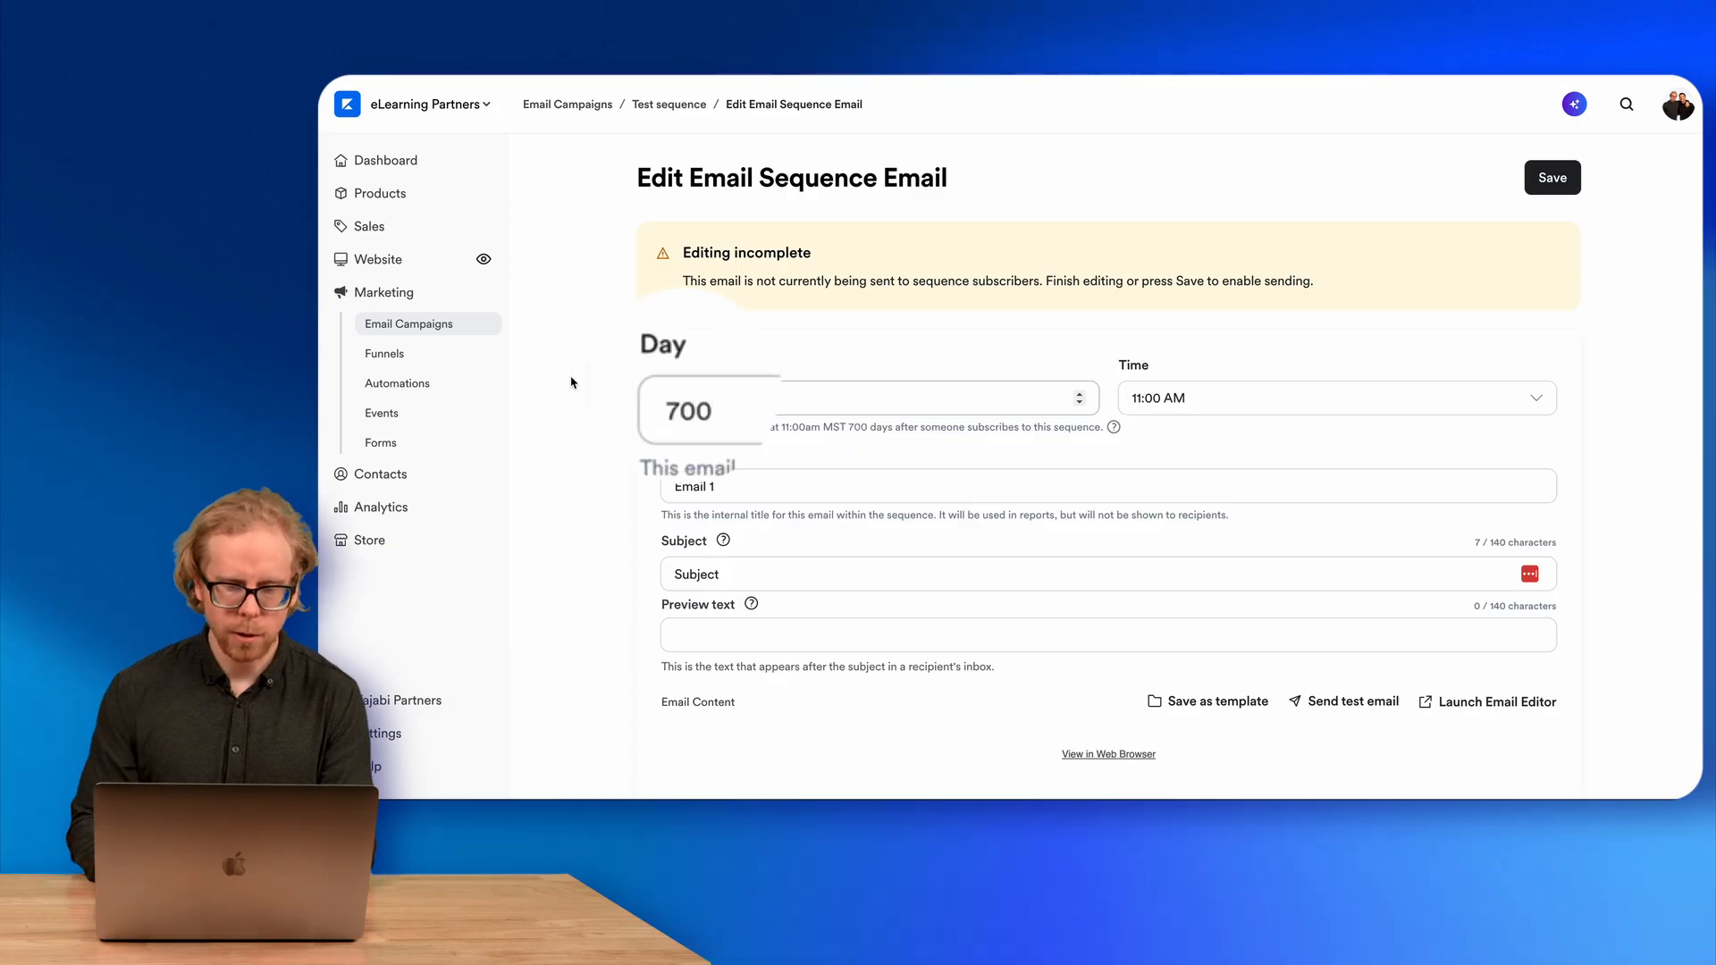
left_click(627, 409)
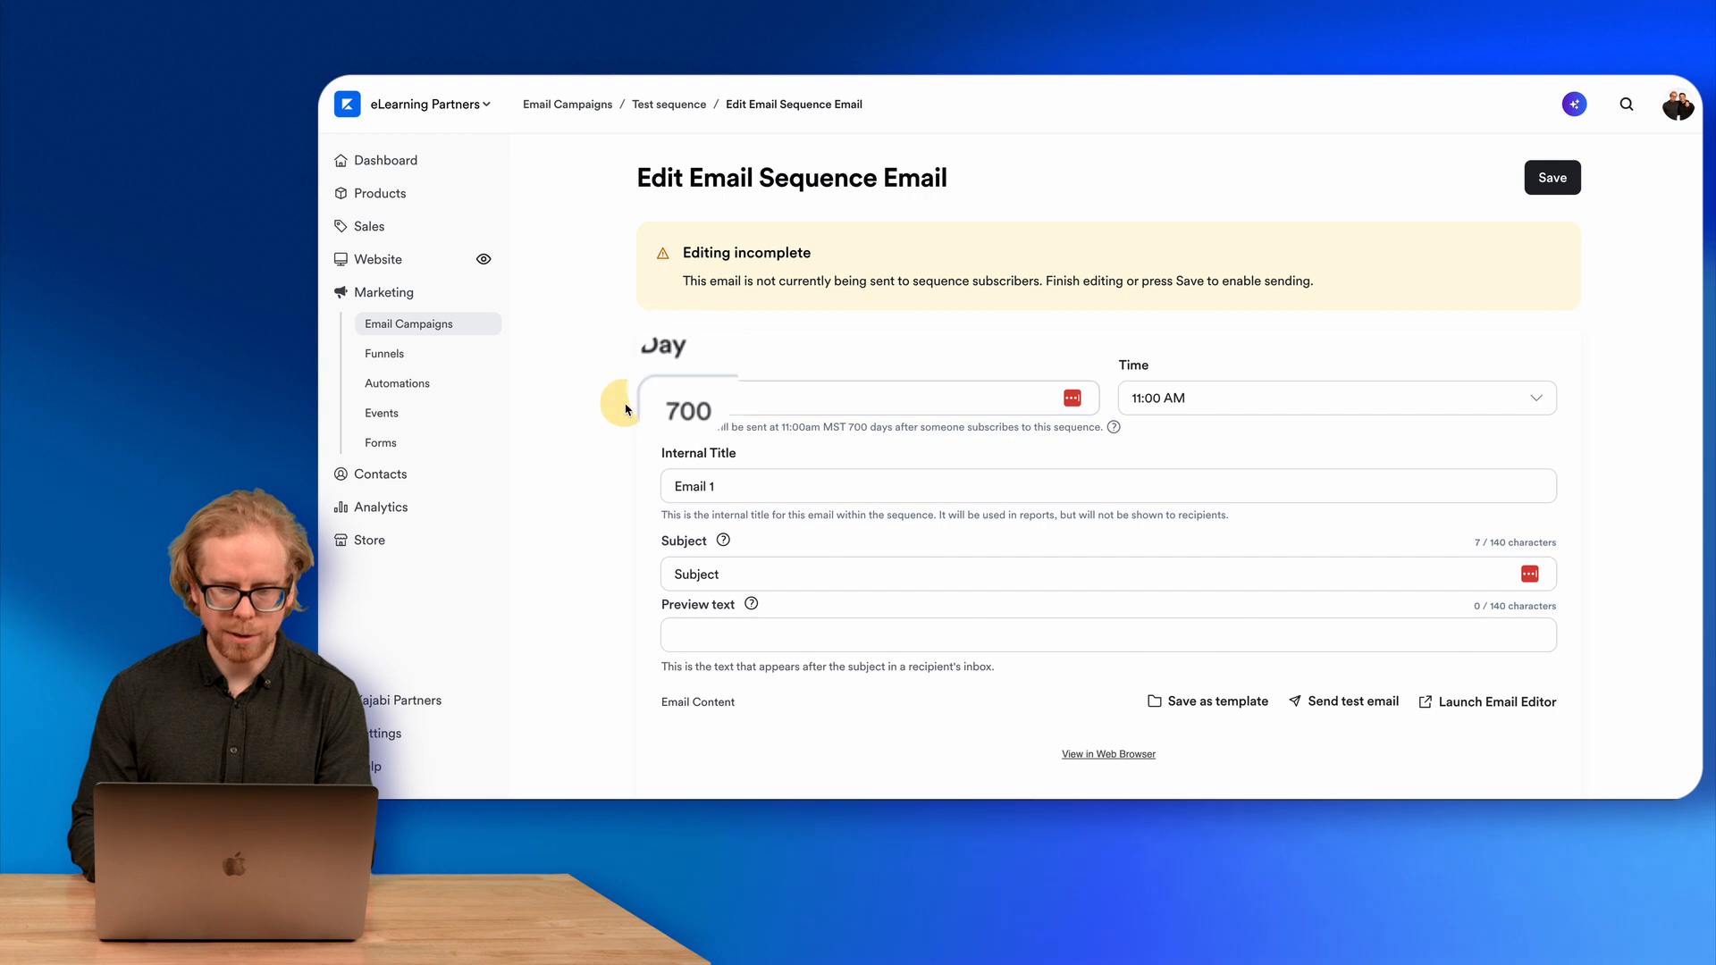
left_click(1153, 403)
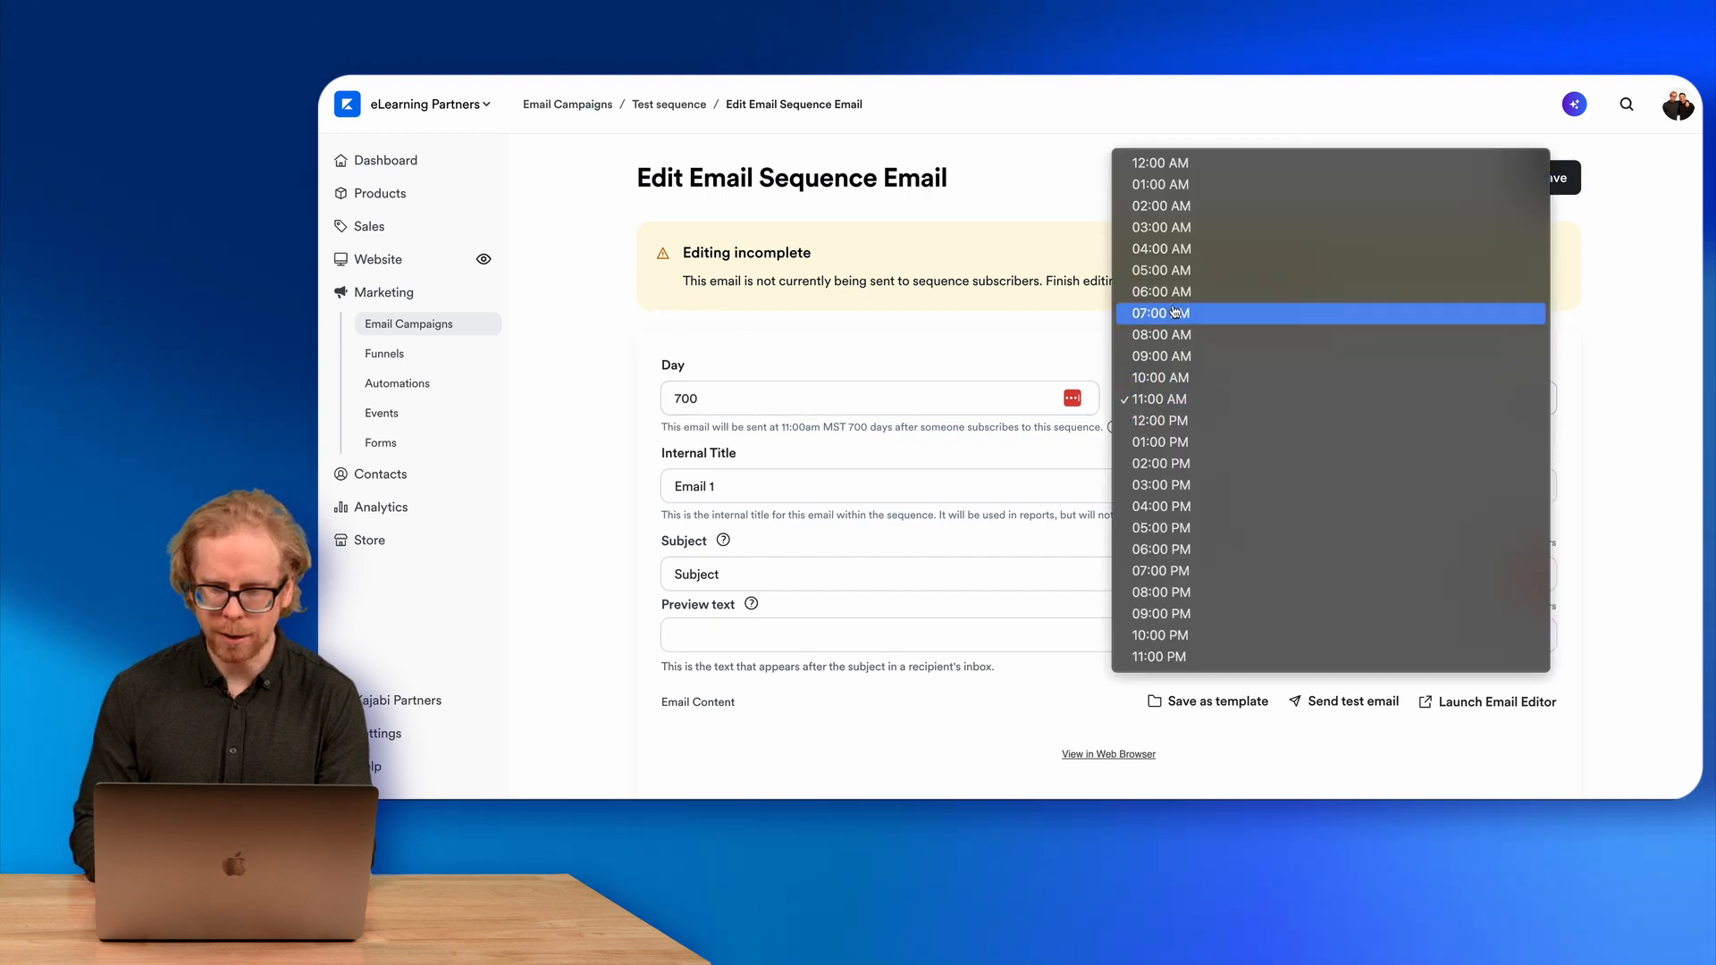
left_click(1161, 355)
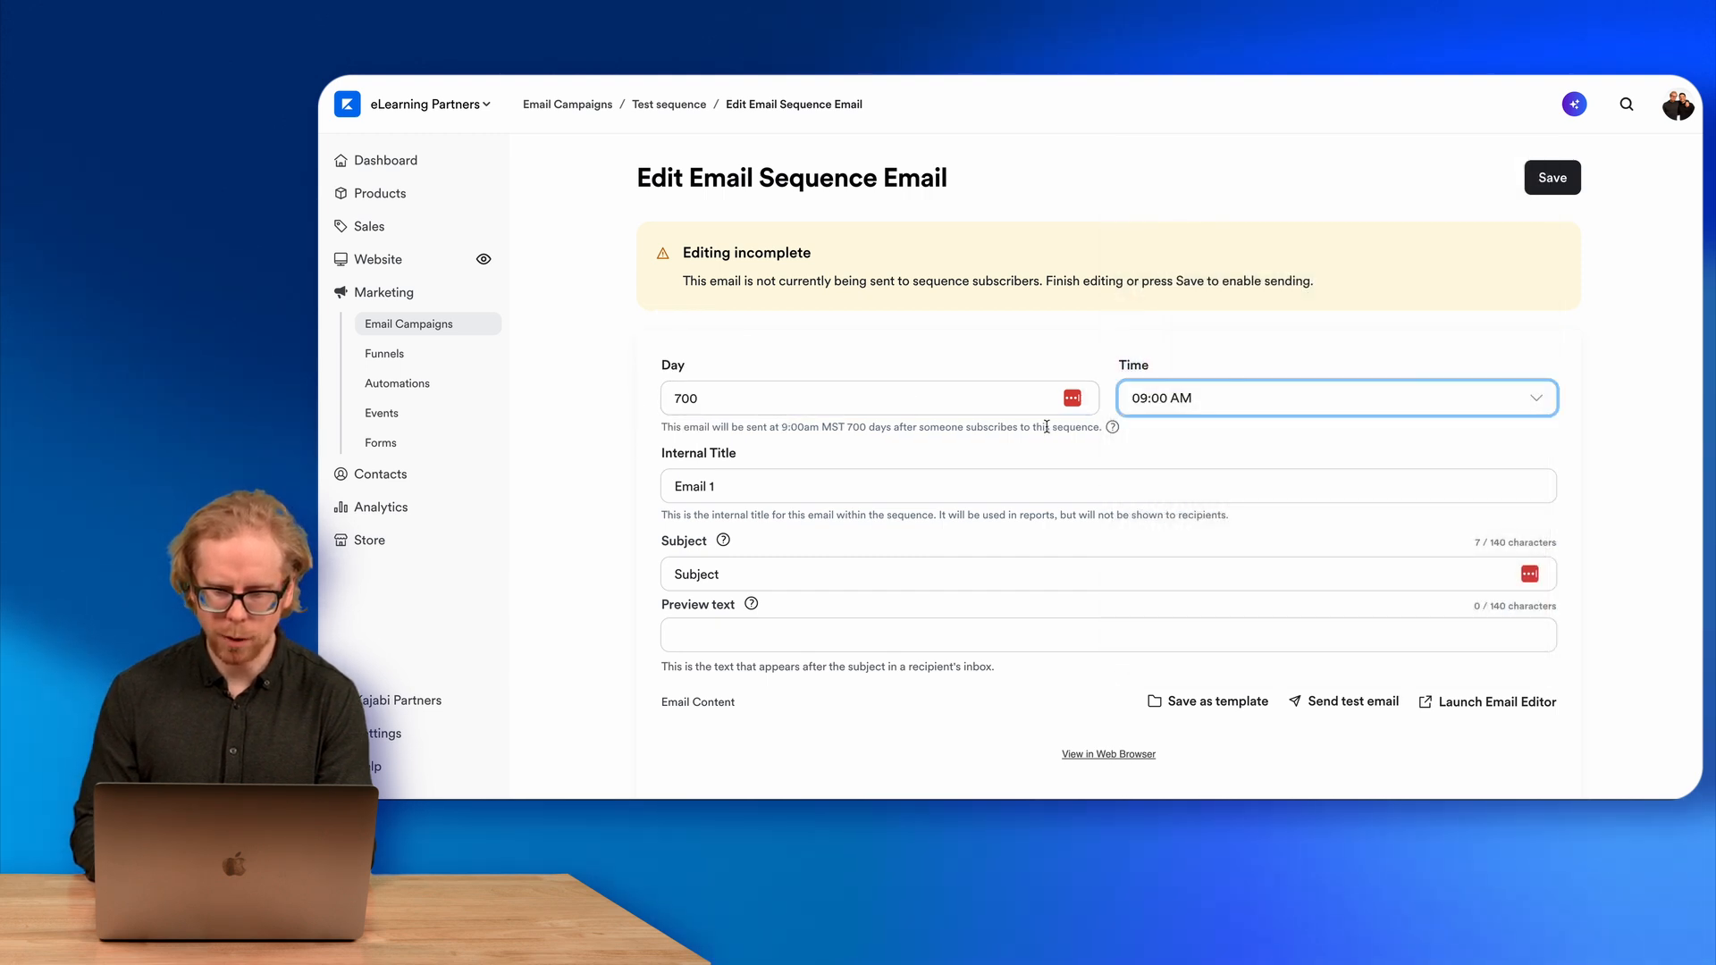
scroll(1072, 474, "down", 5)
scroll(1076, 490, "up", 6)
scroll(1076, 491, "down", 2)
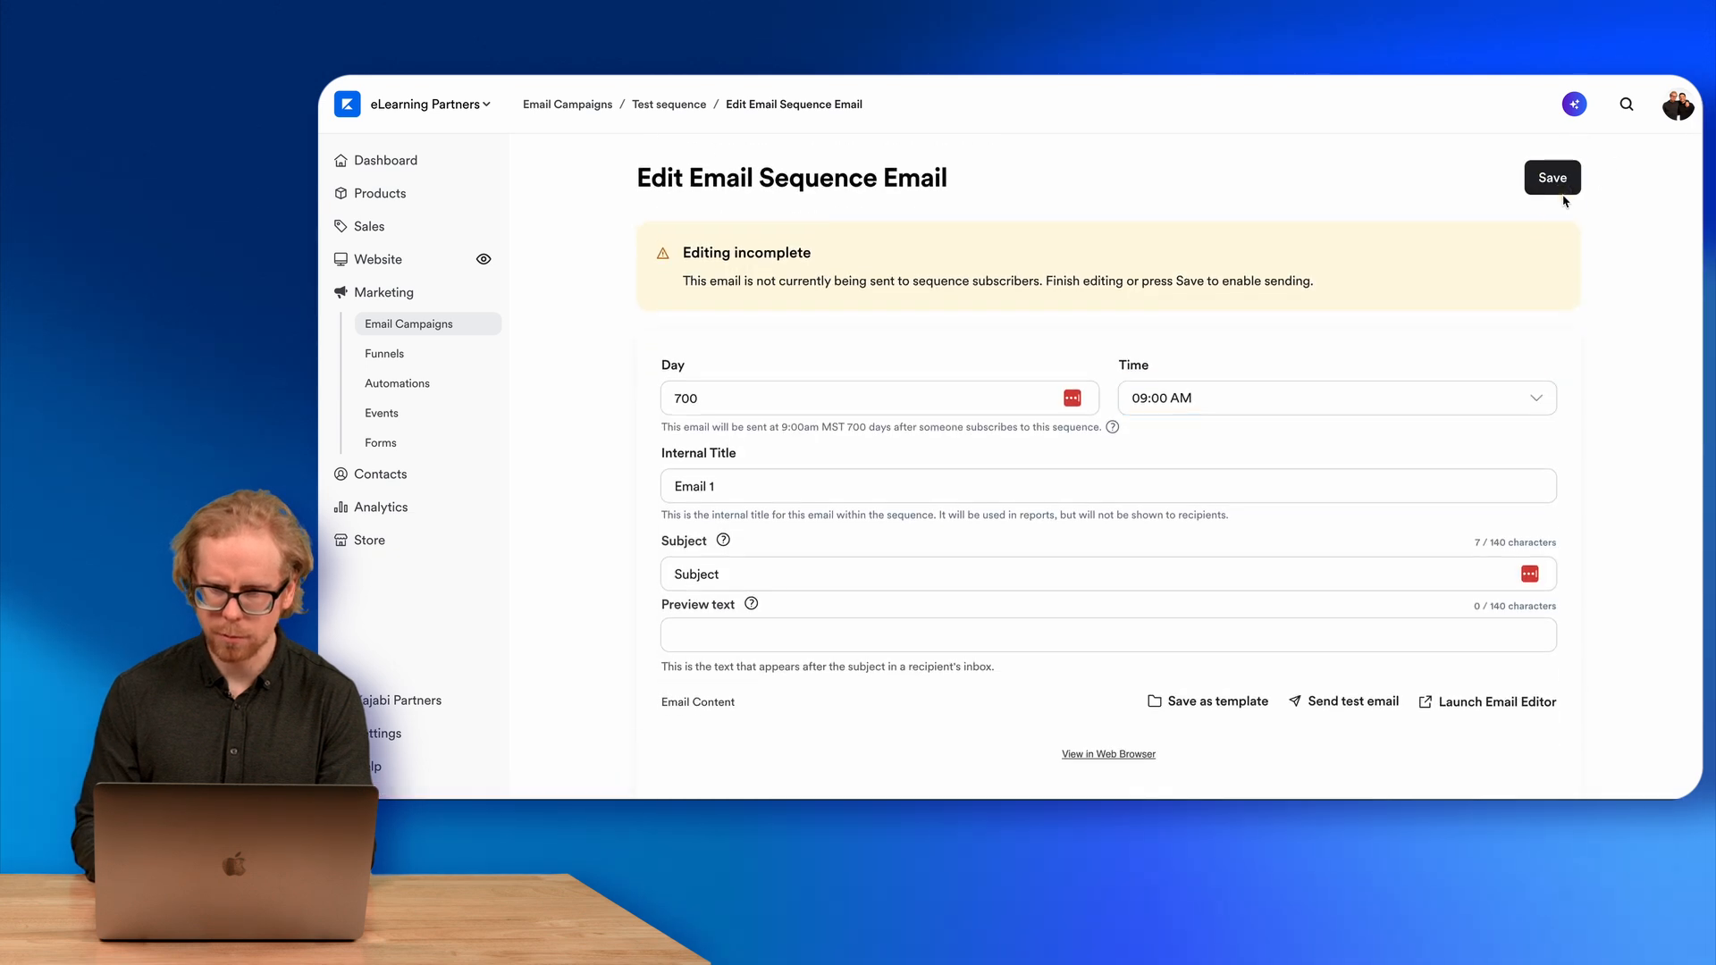
left_click(1552, 179)
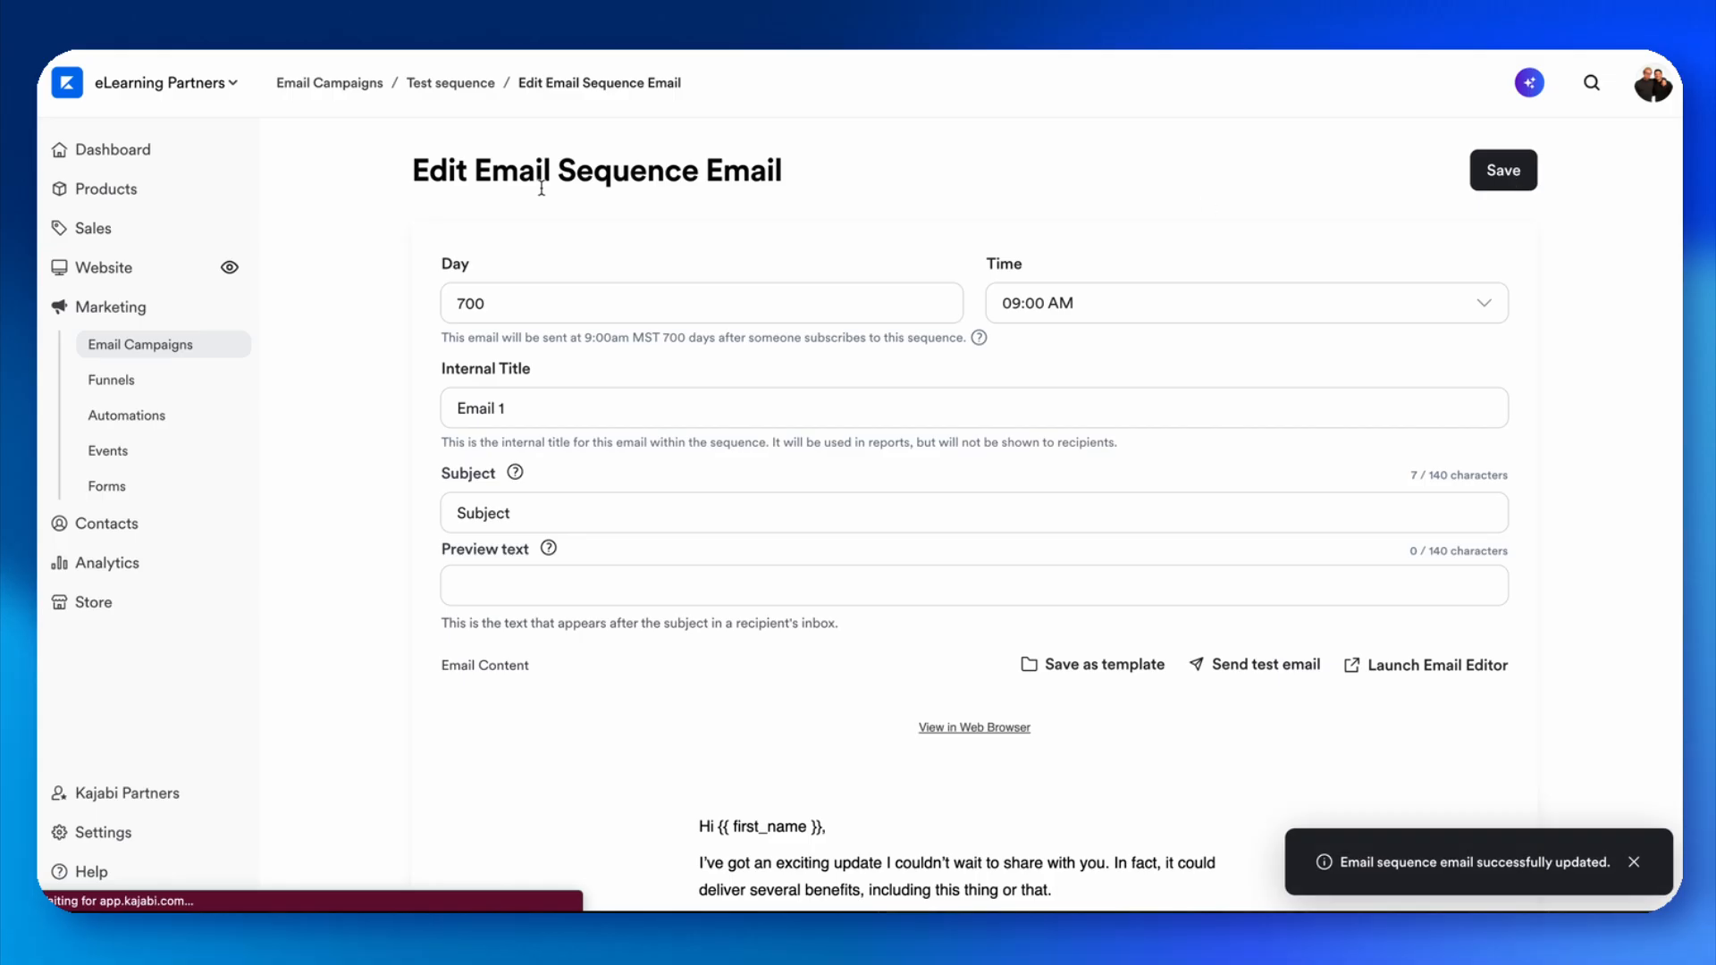
Add a second email titled "Email 2" to Test sequence using the Myriad template.
left_click(457, 84)
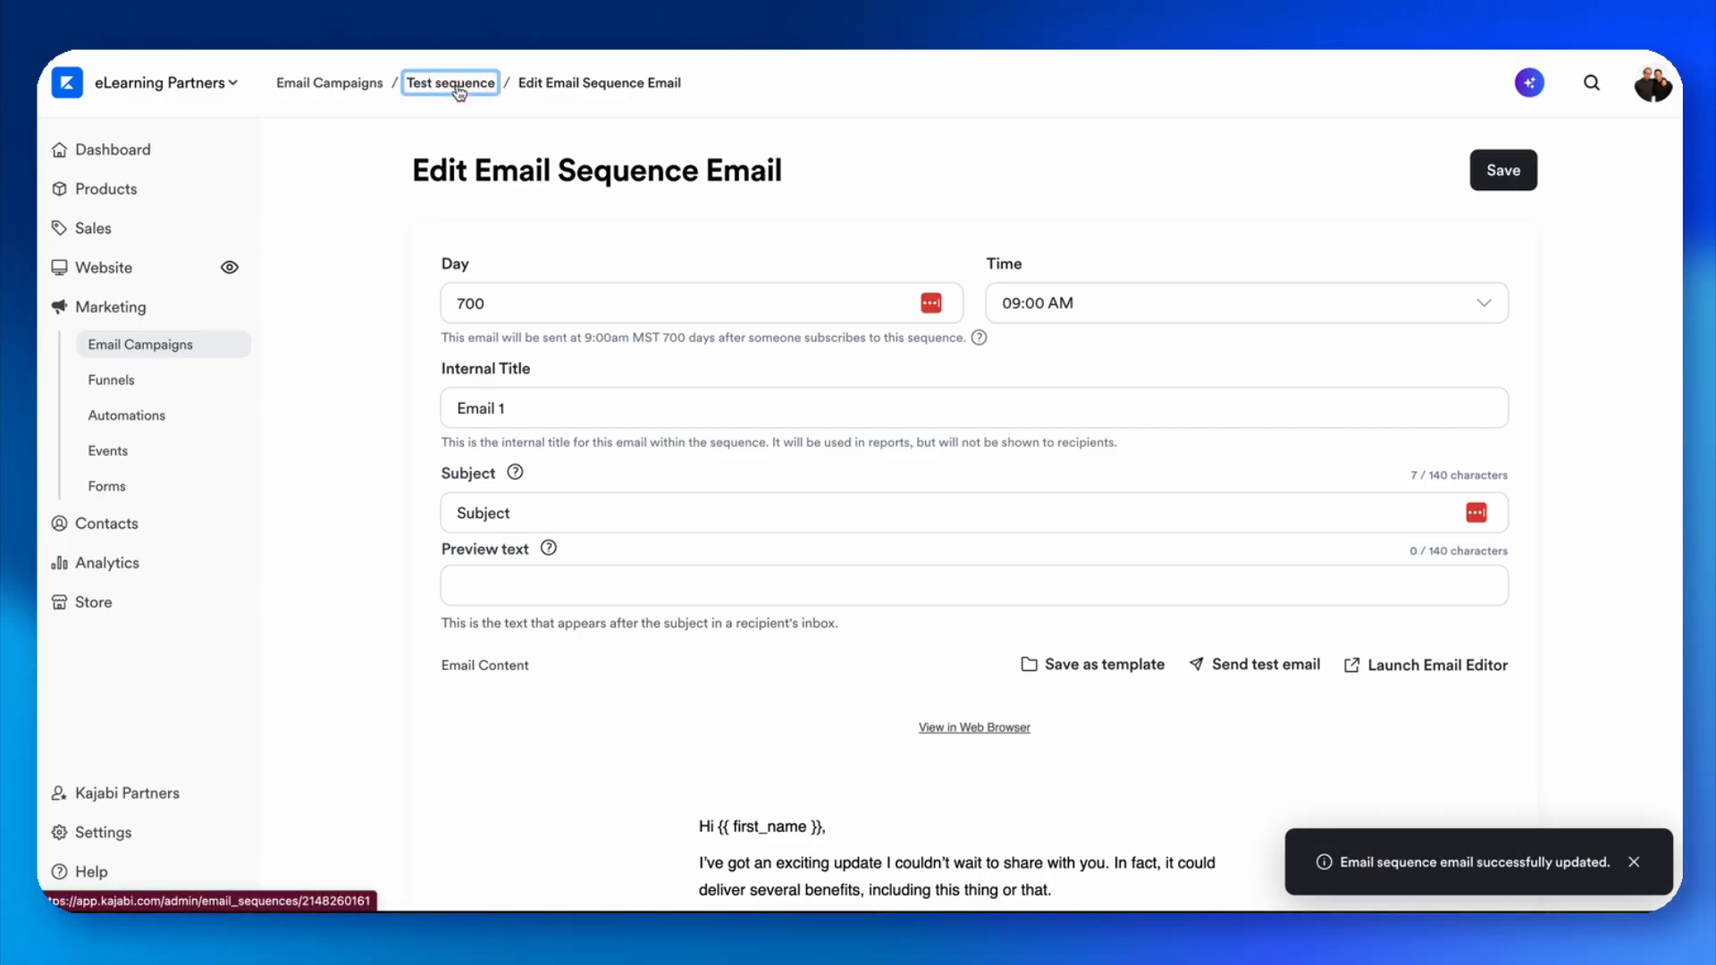
left_click(1468, 186)
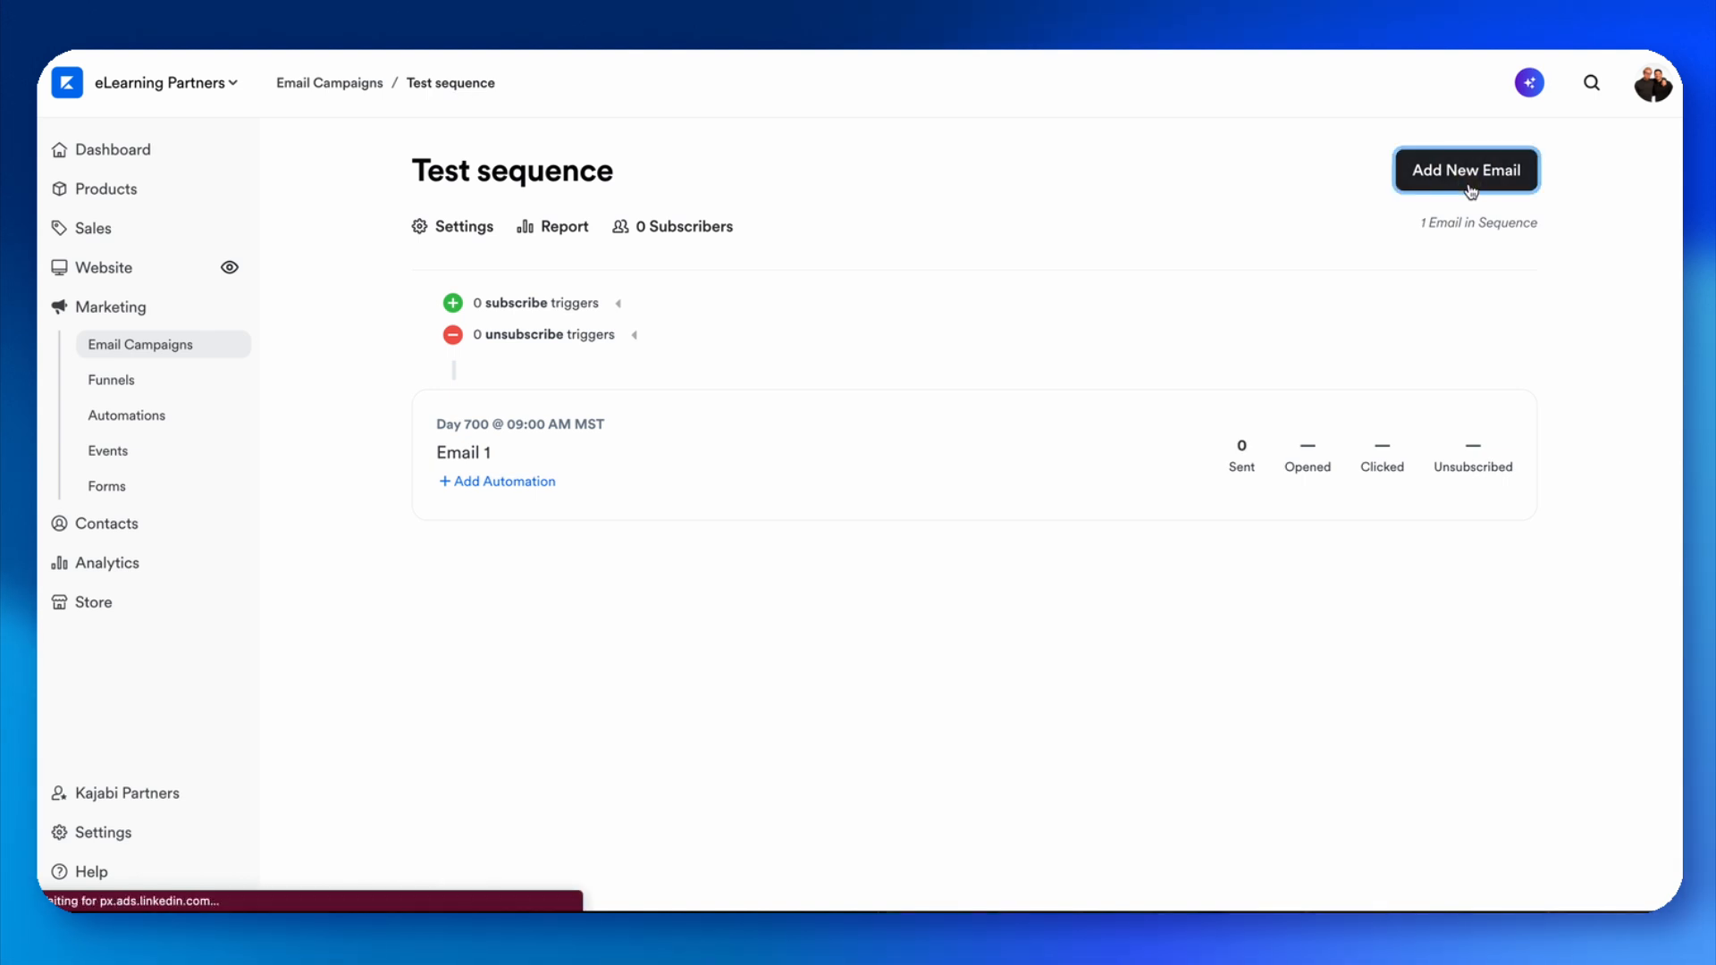
left_click(1337, 452)
left_click(1271, 171)
scroll(1344, 583, "down", 4)
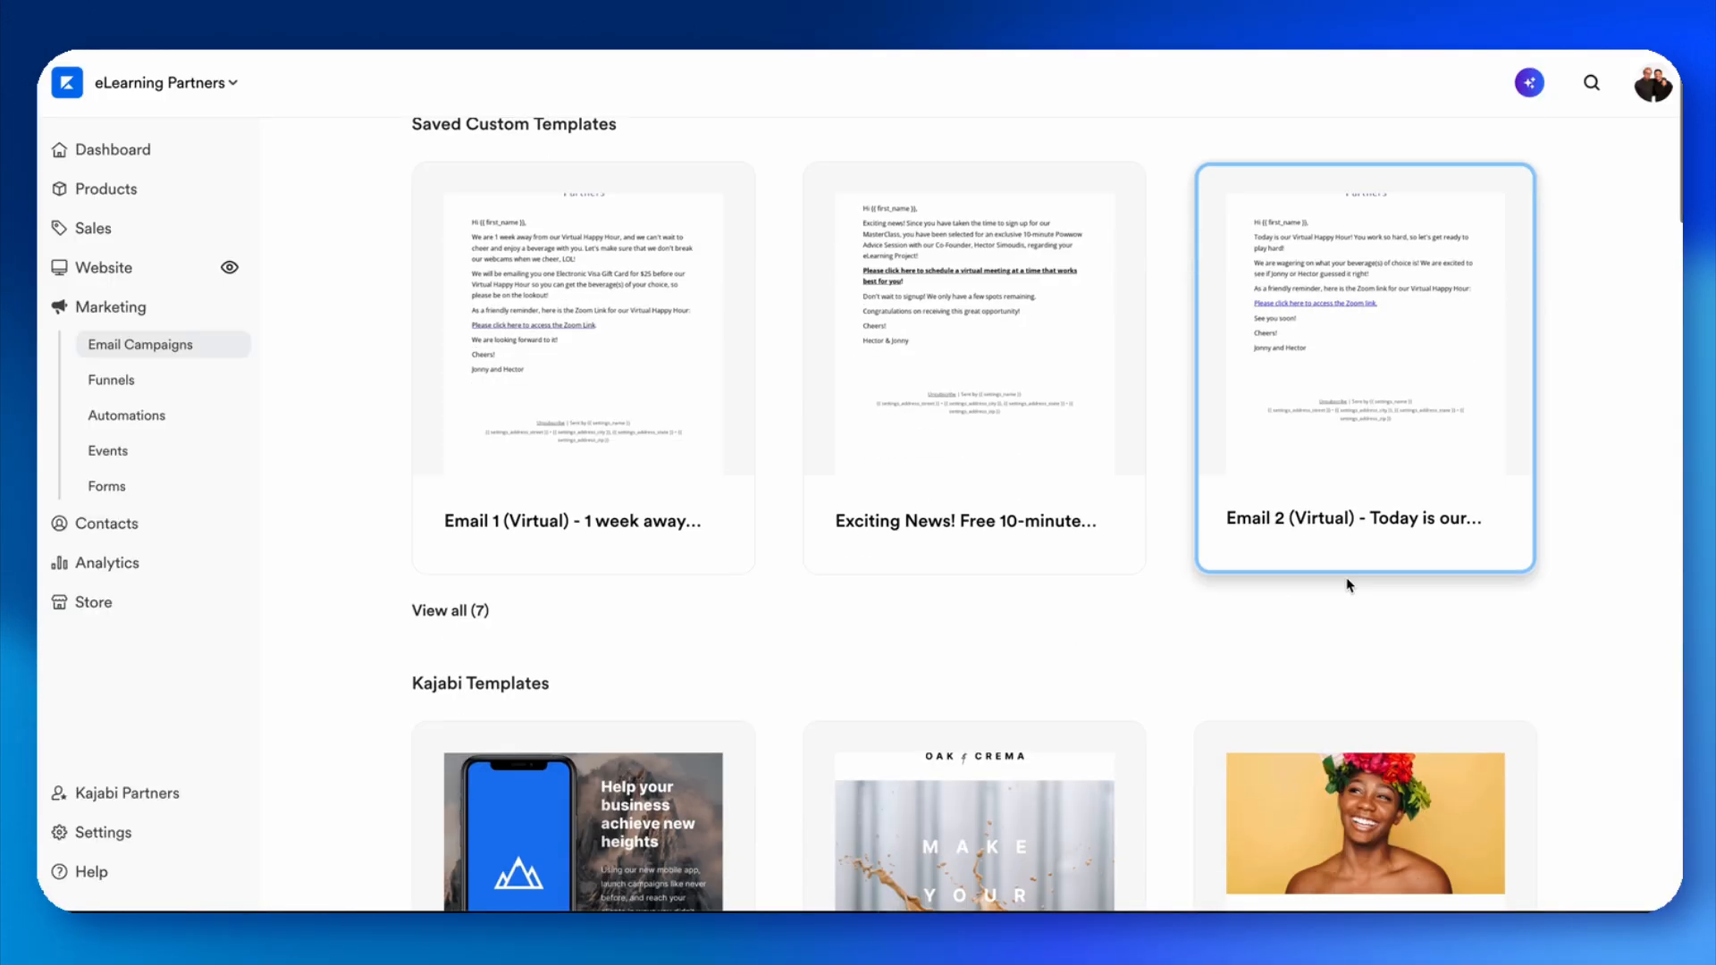
left_click(1340, 586)
left_click(1084, 297)
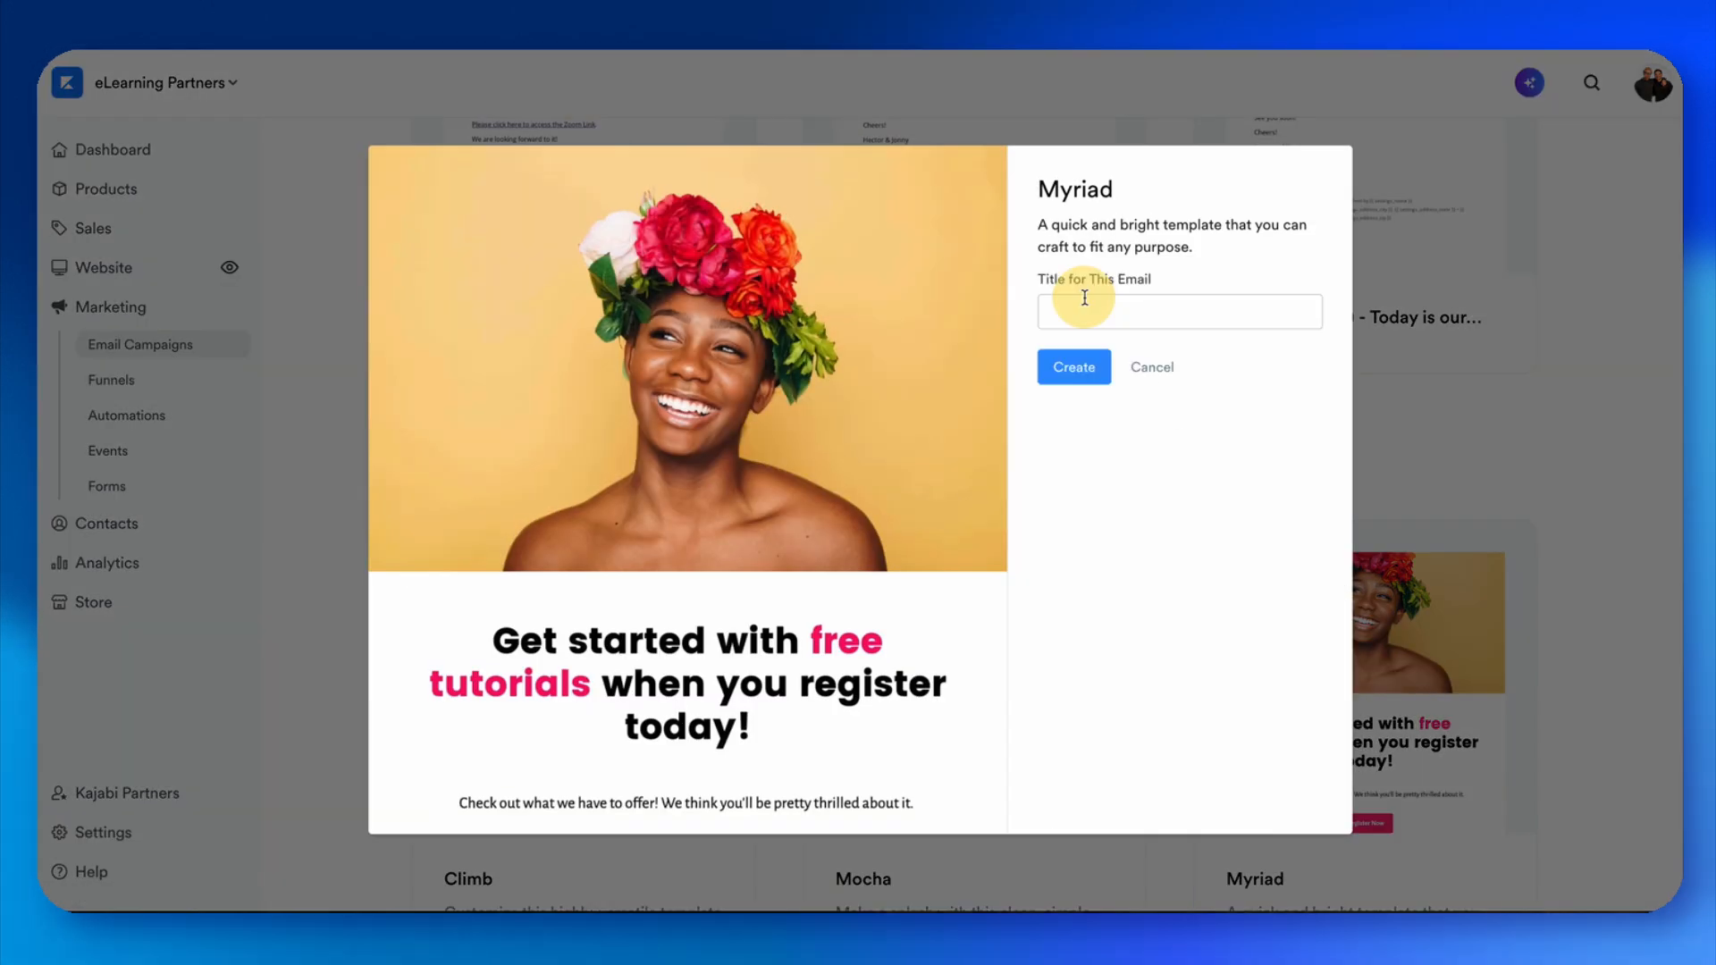
left_click(1078, 327)
type("Email 2")
left_click(1155, 196)
left_click(1065, 367)
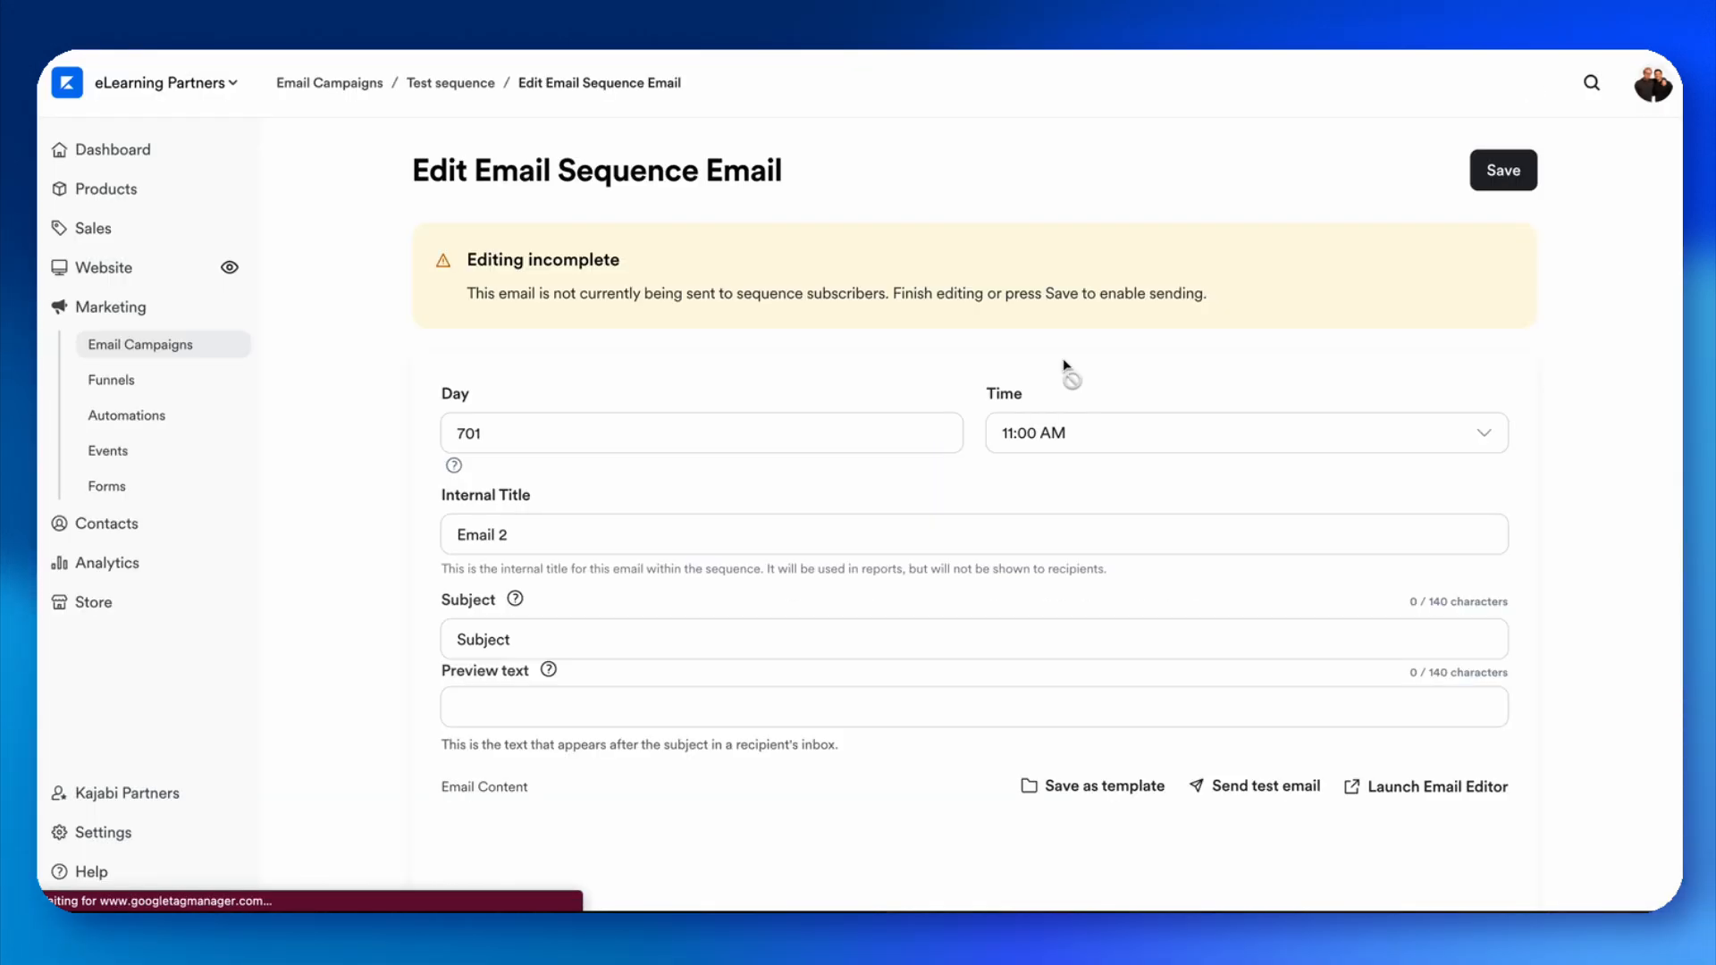
Set Email 2's send day to 730.
left_click(527, 437)
key("BackSpace")
key("BackSpace")
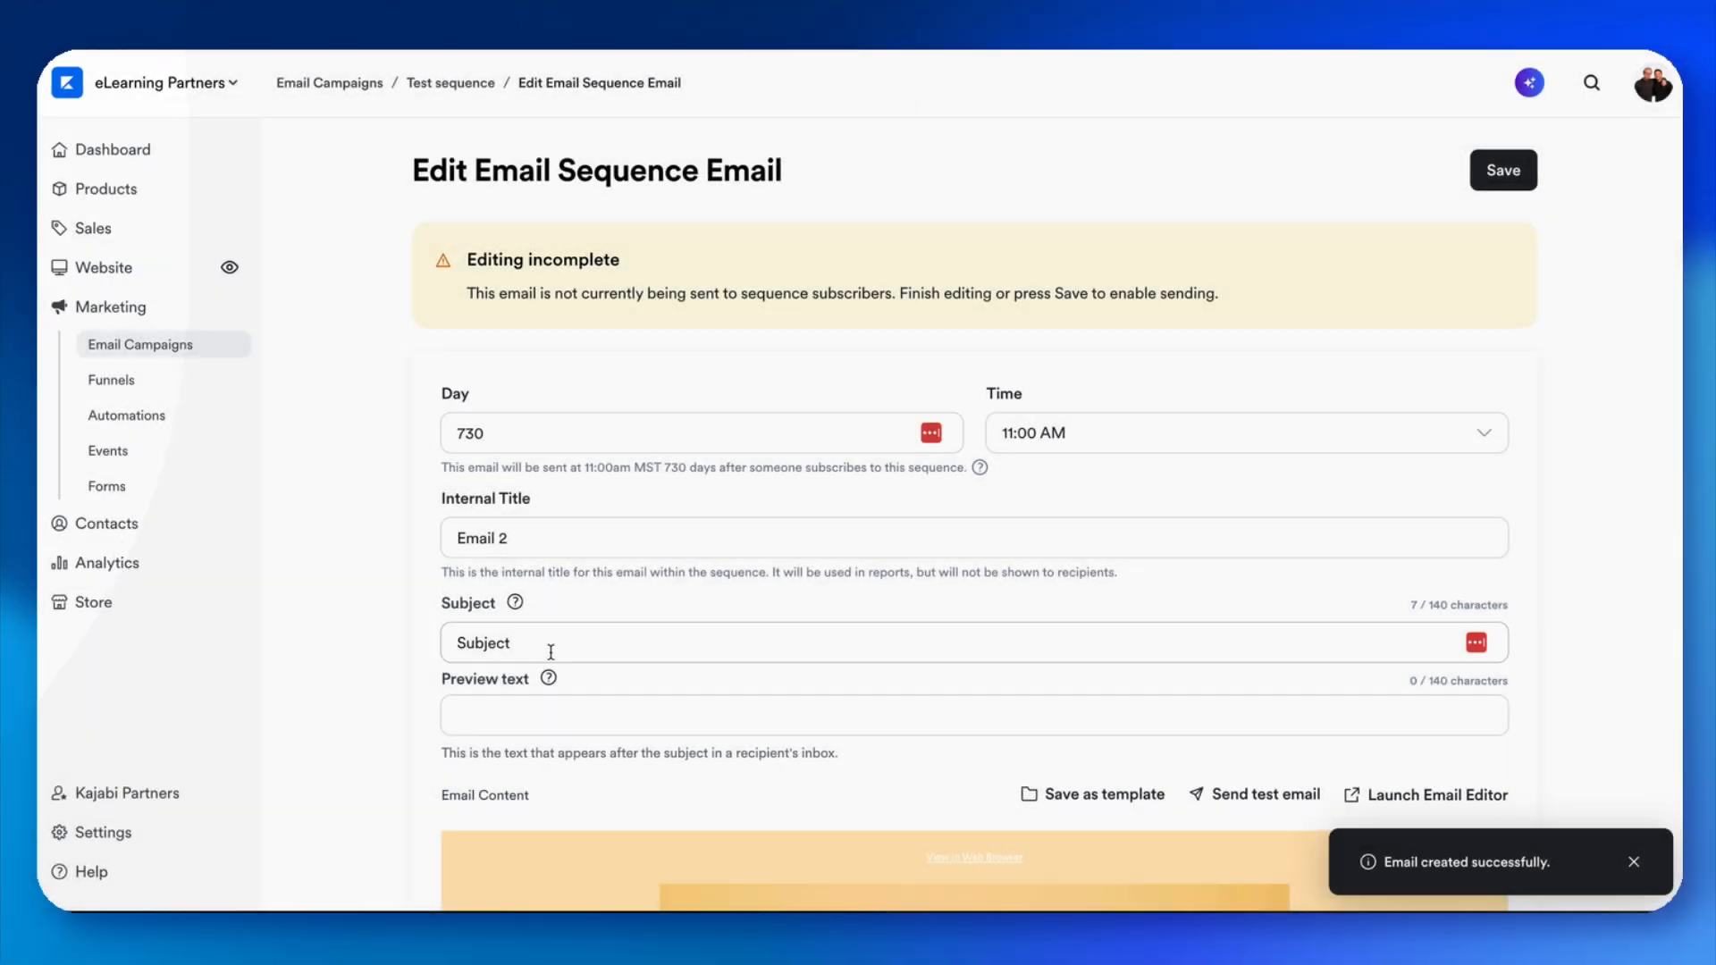
In the Untitled quiz's settings, start a new automation that revokes an offer when the quiz is failed.
left_click(551, 648)
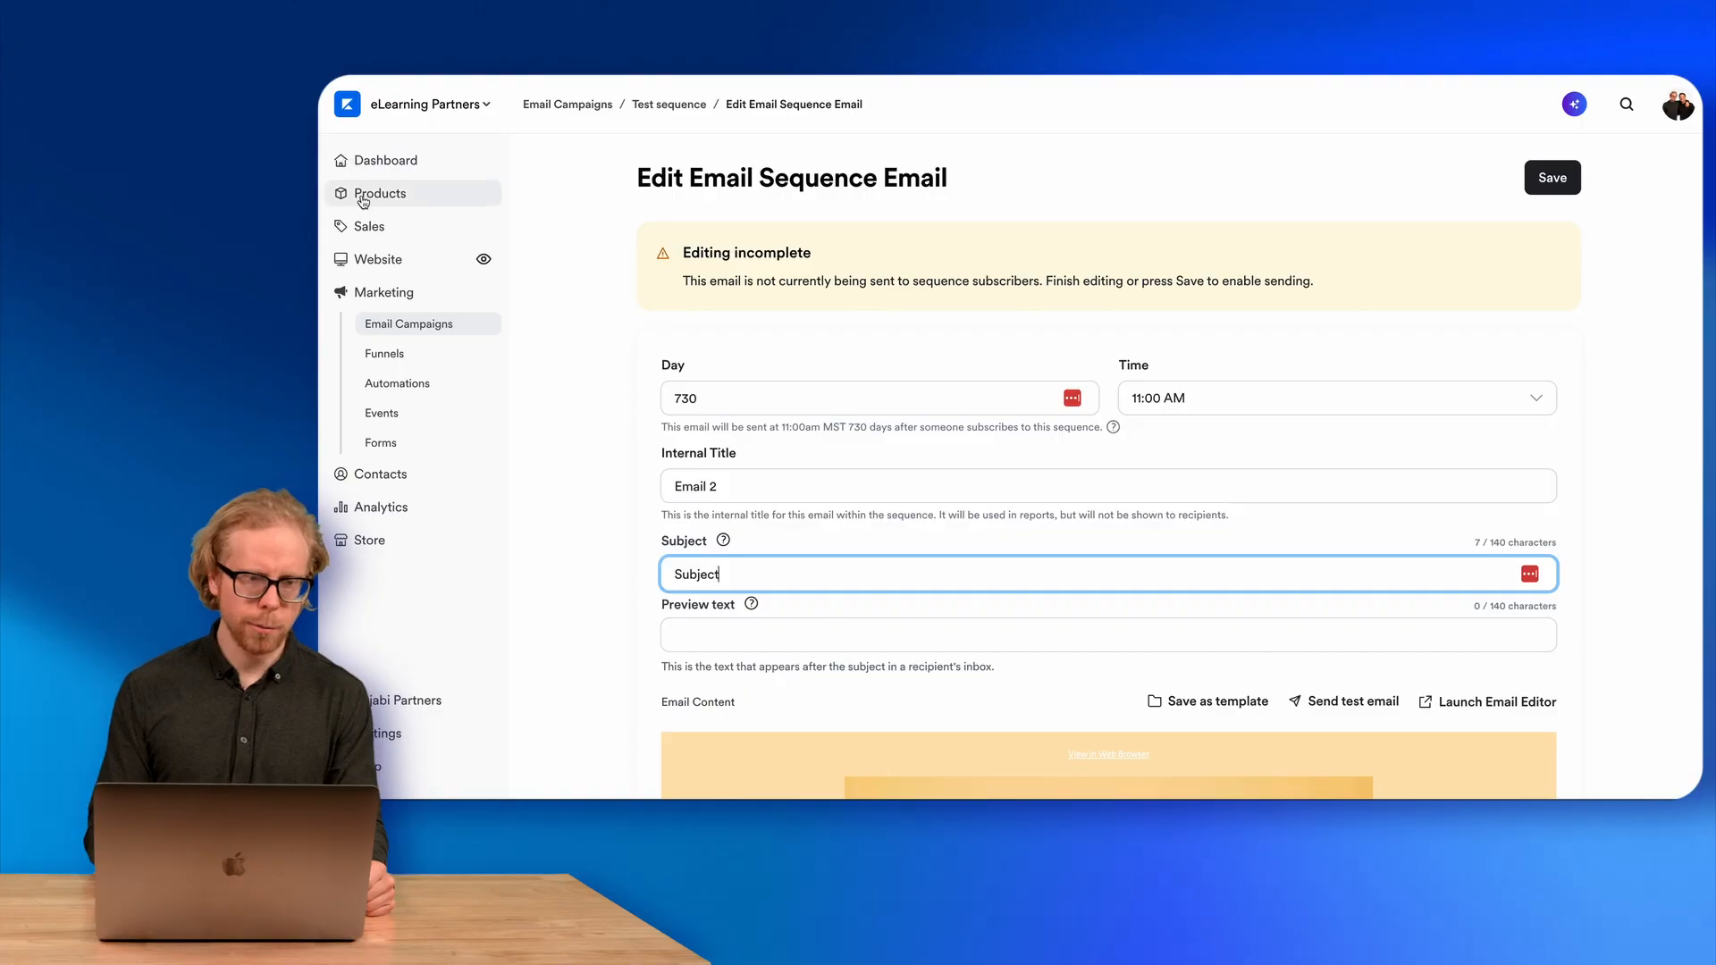
left_click(366, 199)
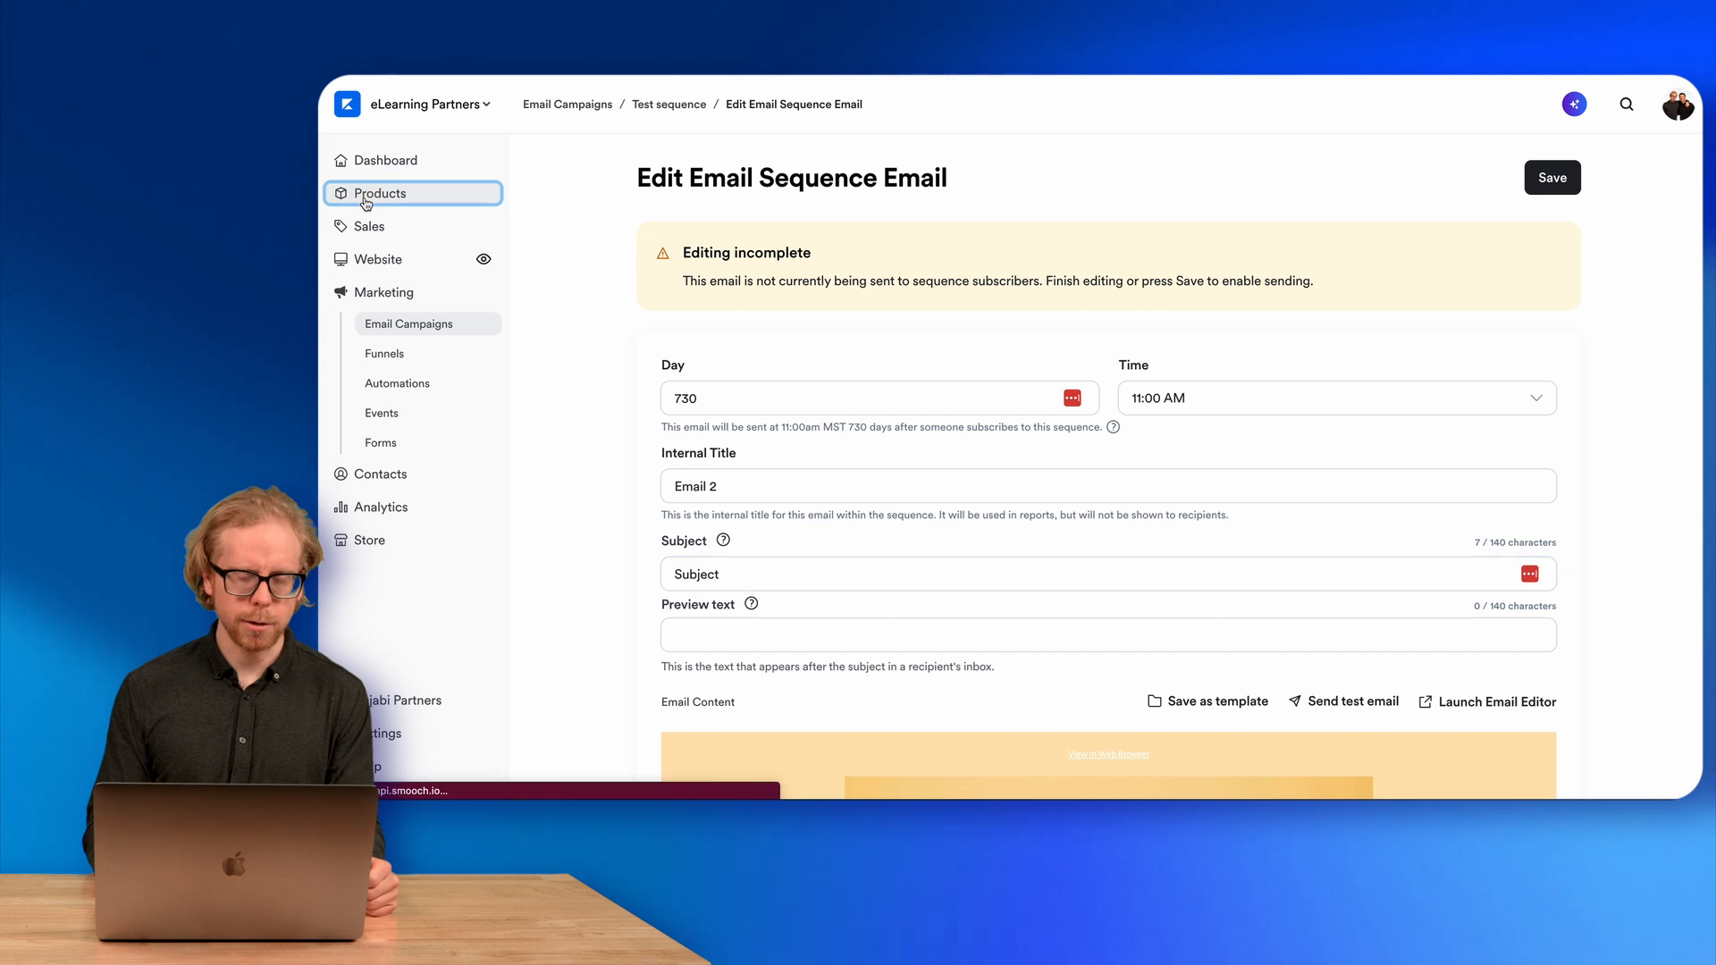
left_click(830, 450)
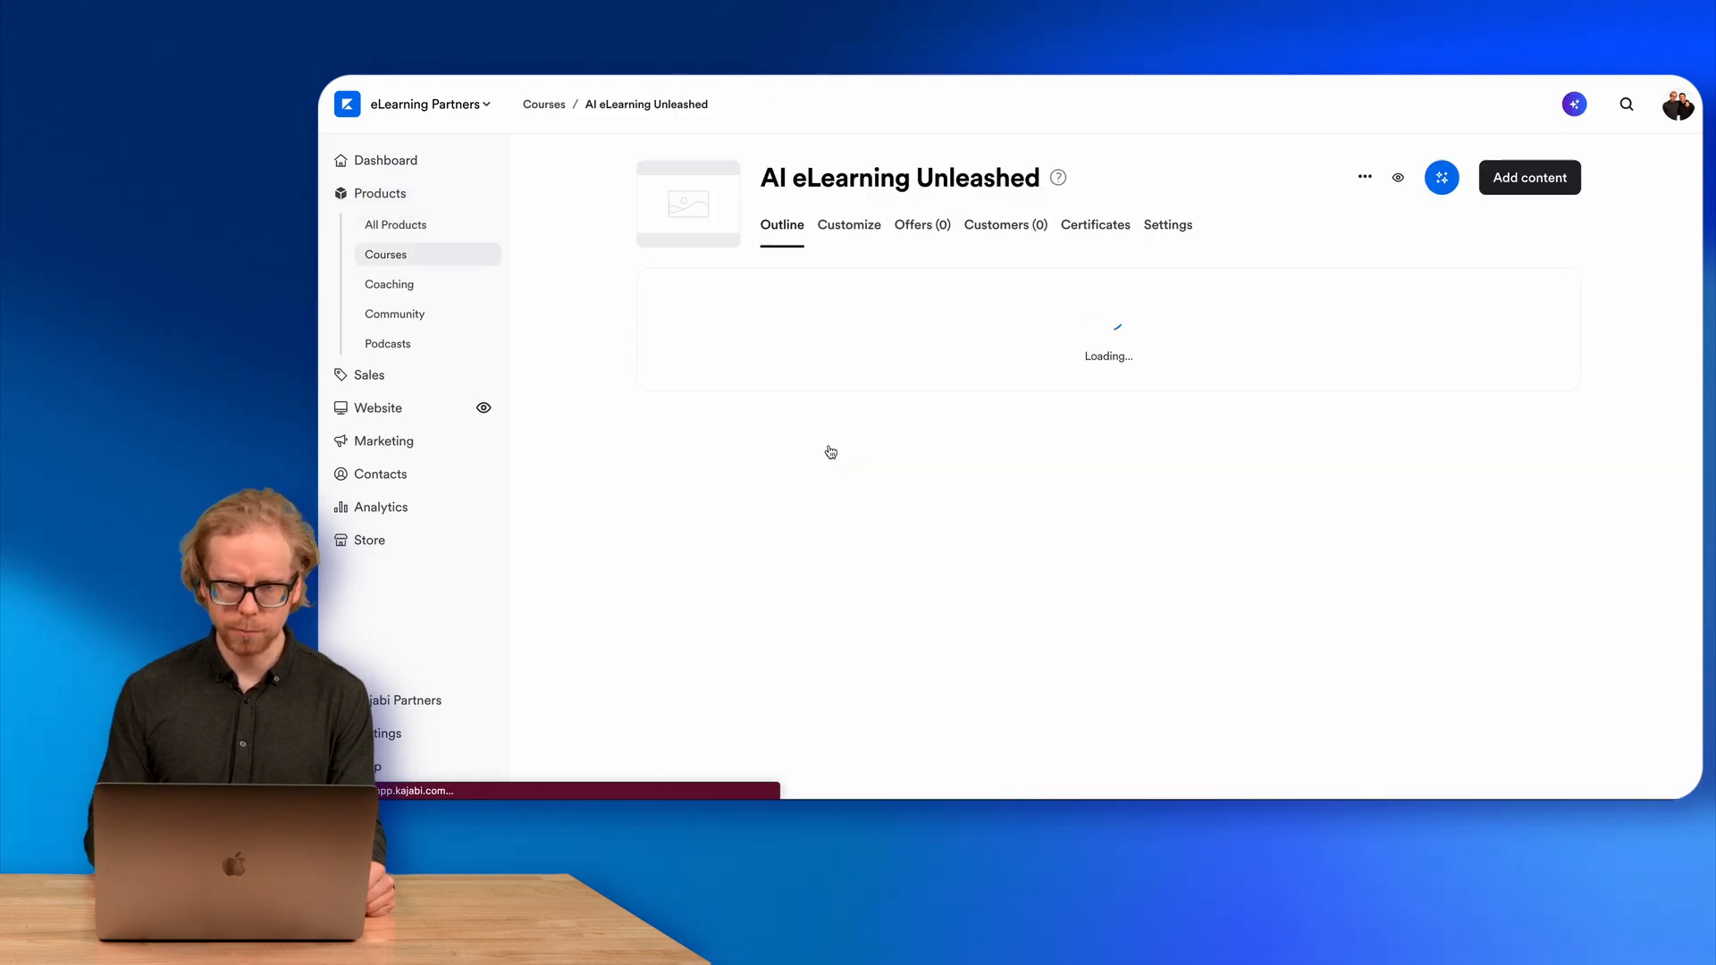
left_click(747, 659)
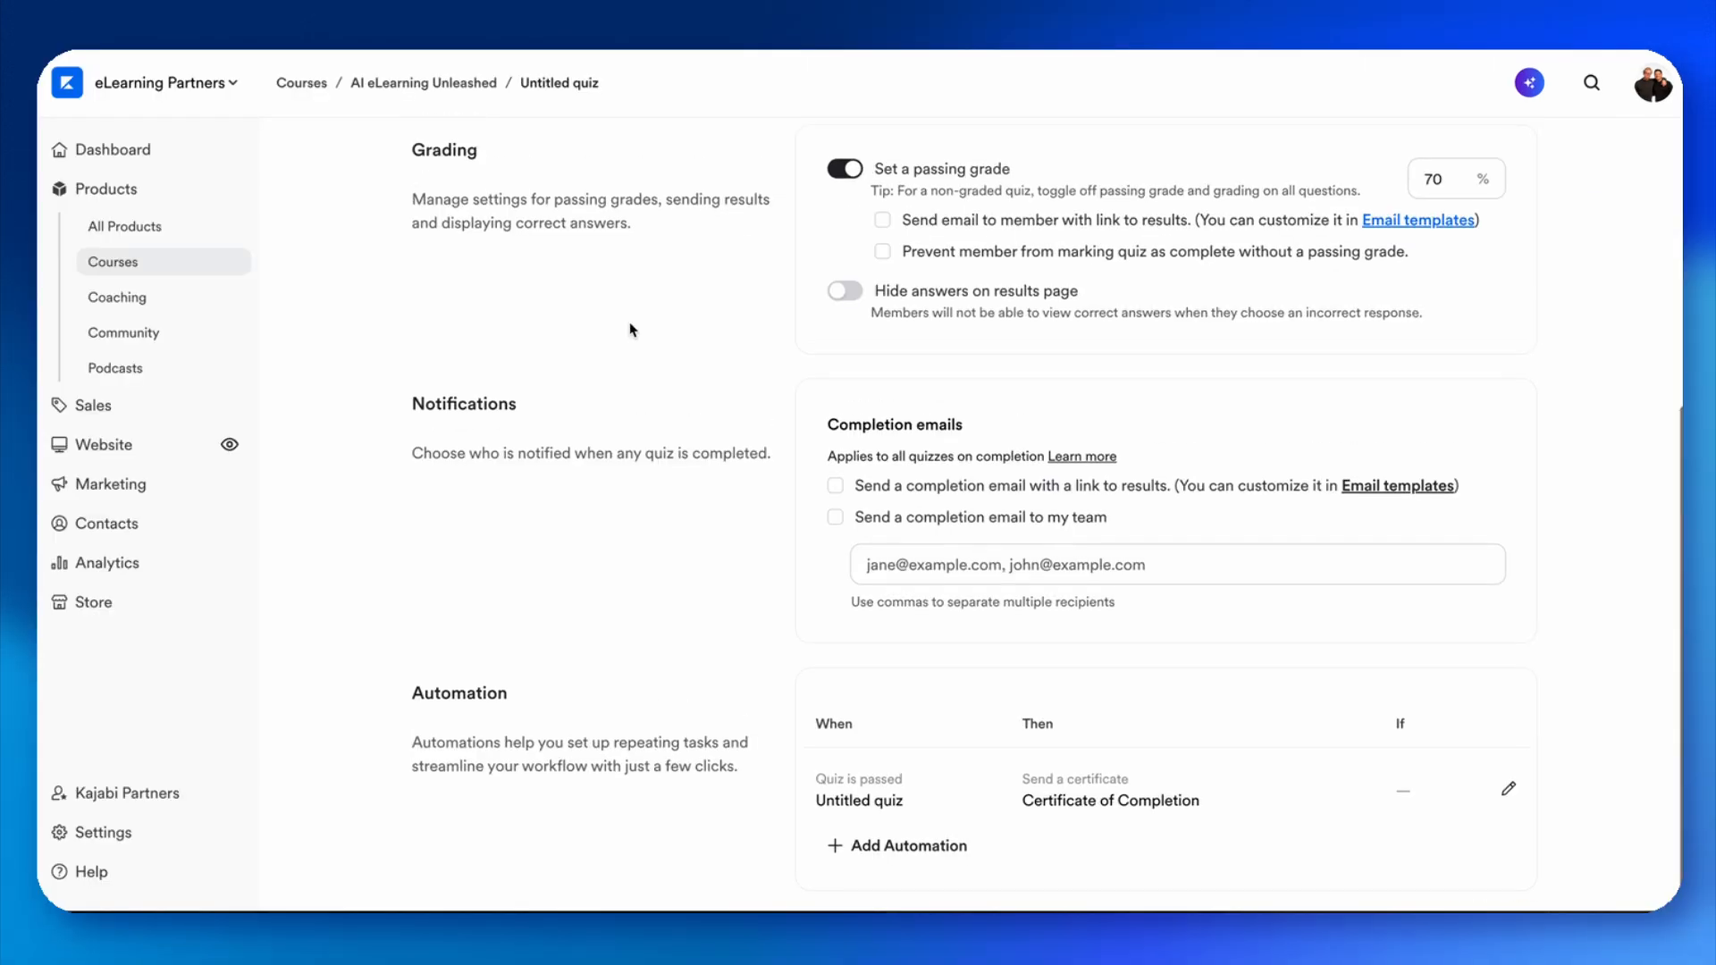
scroll(821, 312, "up", 6)
scroll(630, 329, "down", 1)
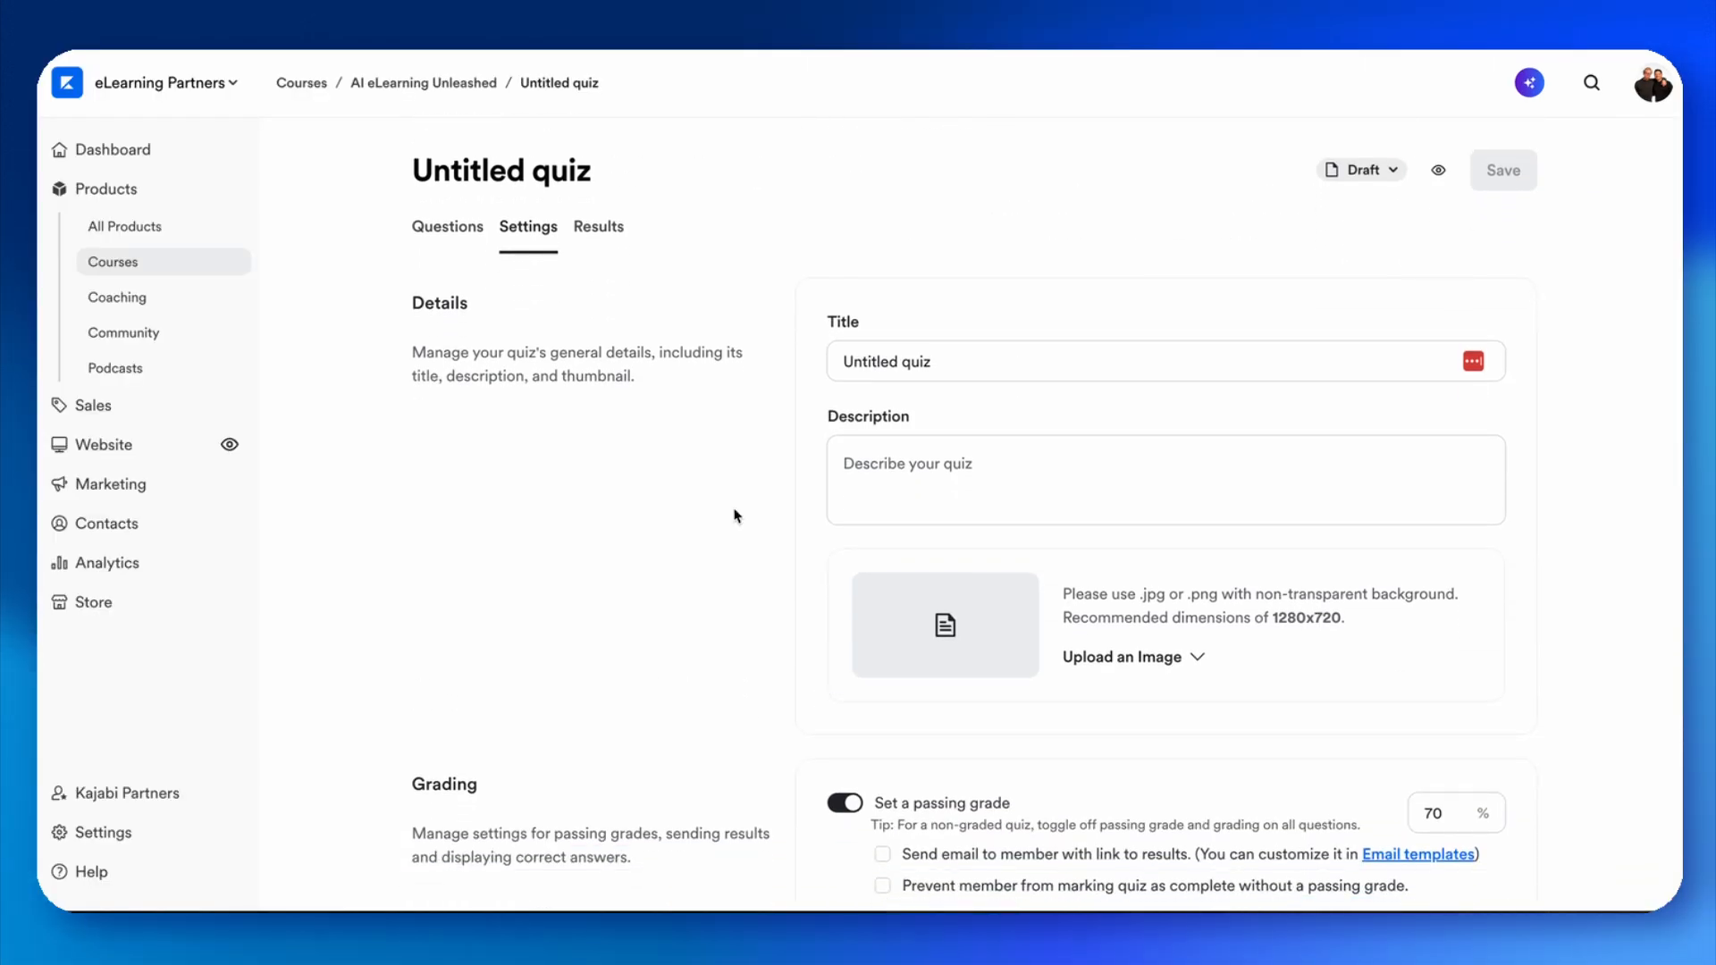
scroll(735, 516, "down", 8)
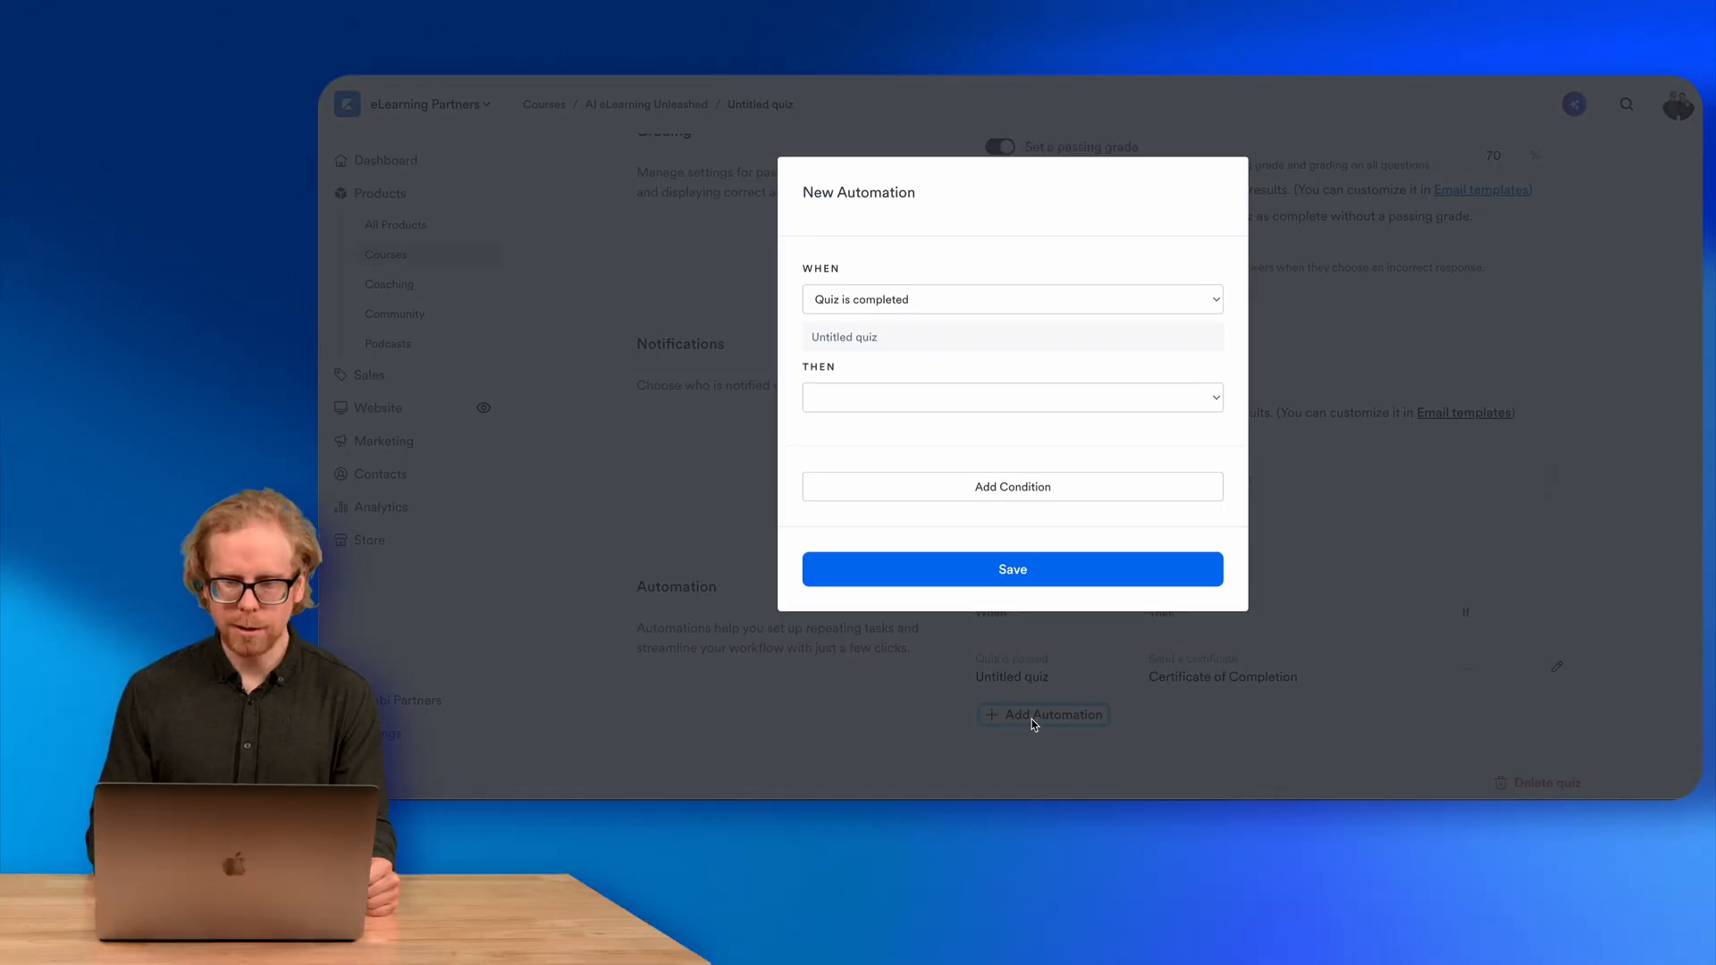
left_click(922, 305)
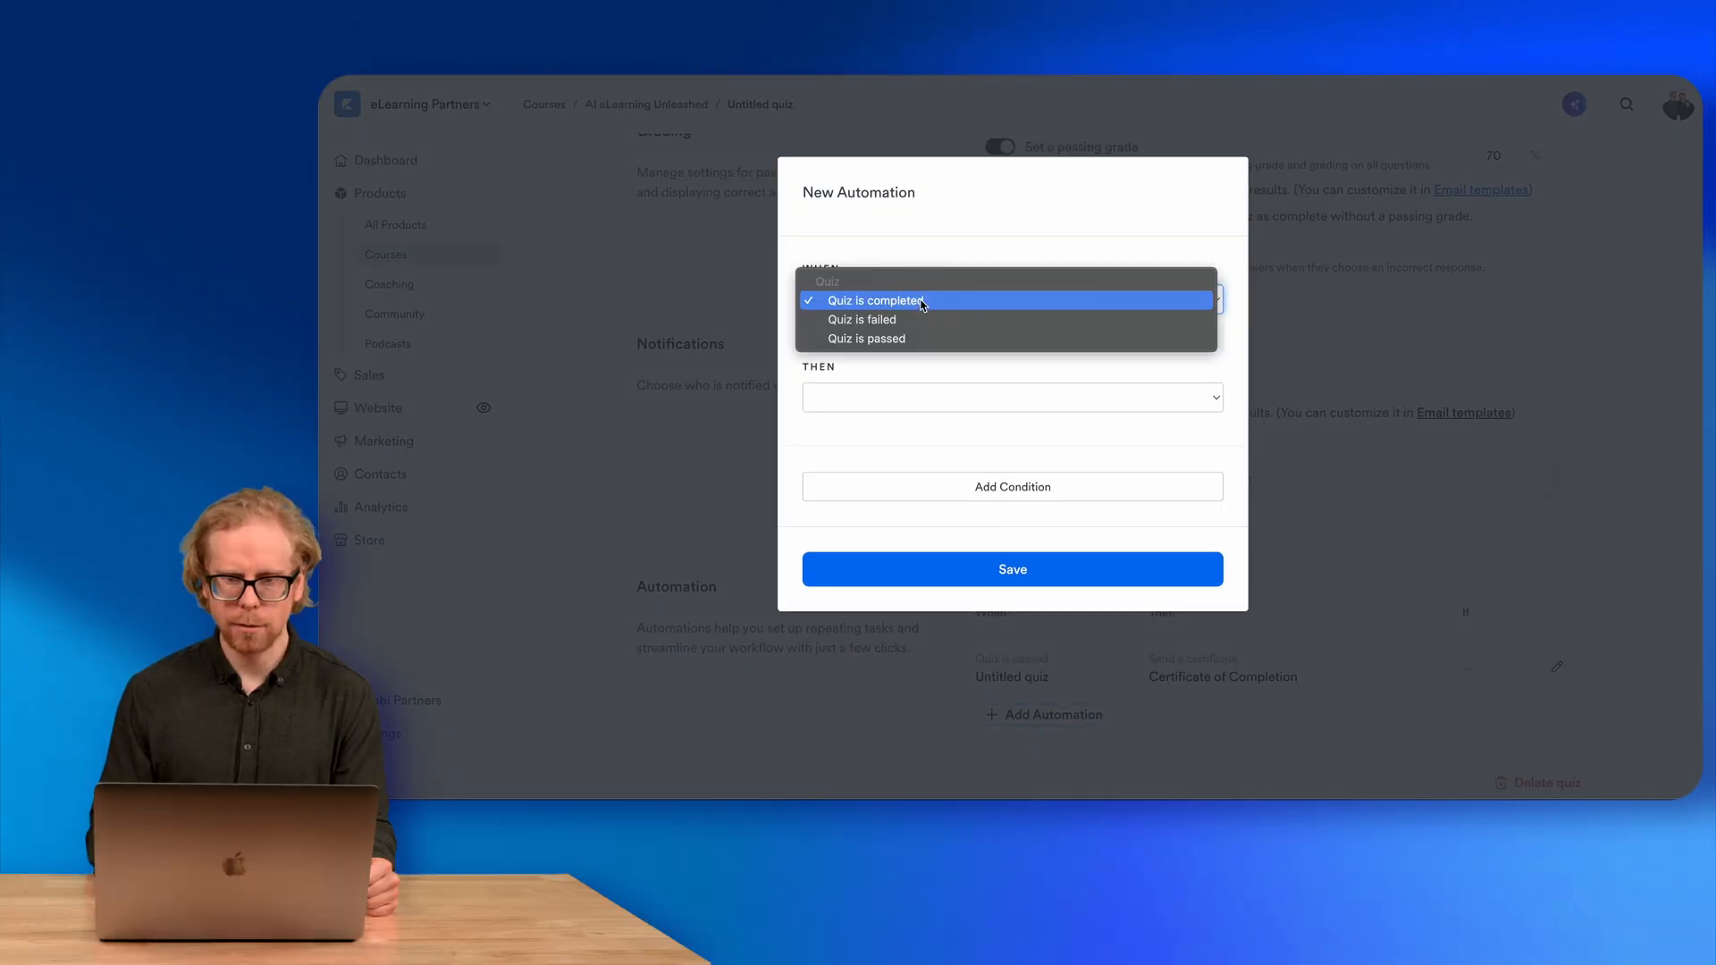
left_click(886, 320)
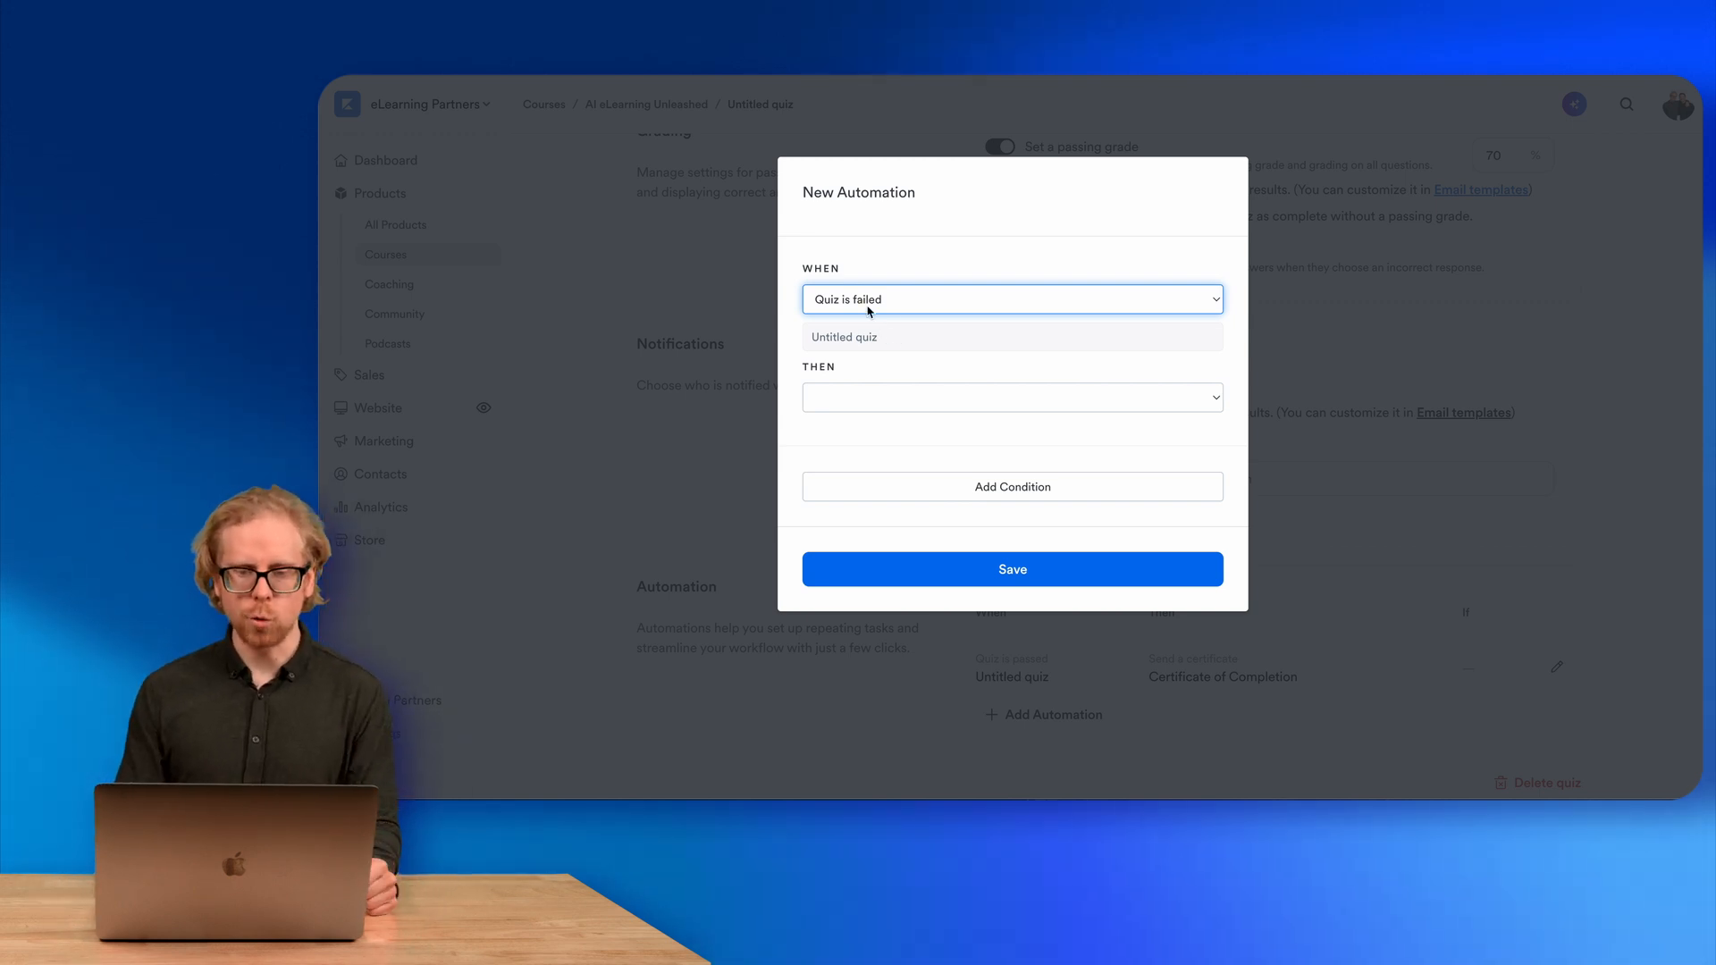
left_click(865, 411)
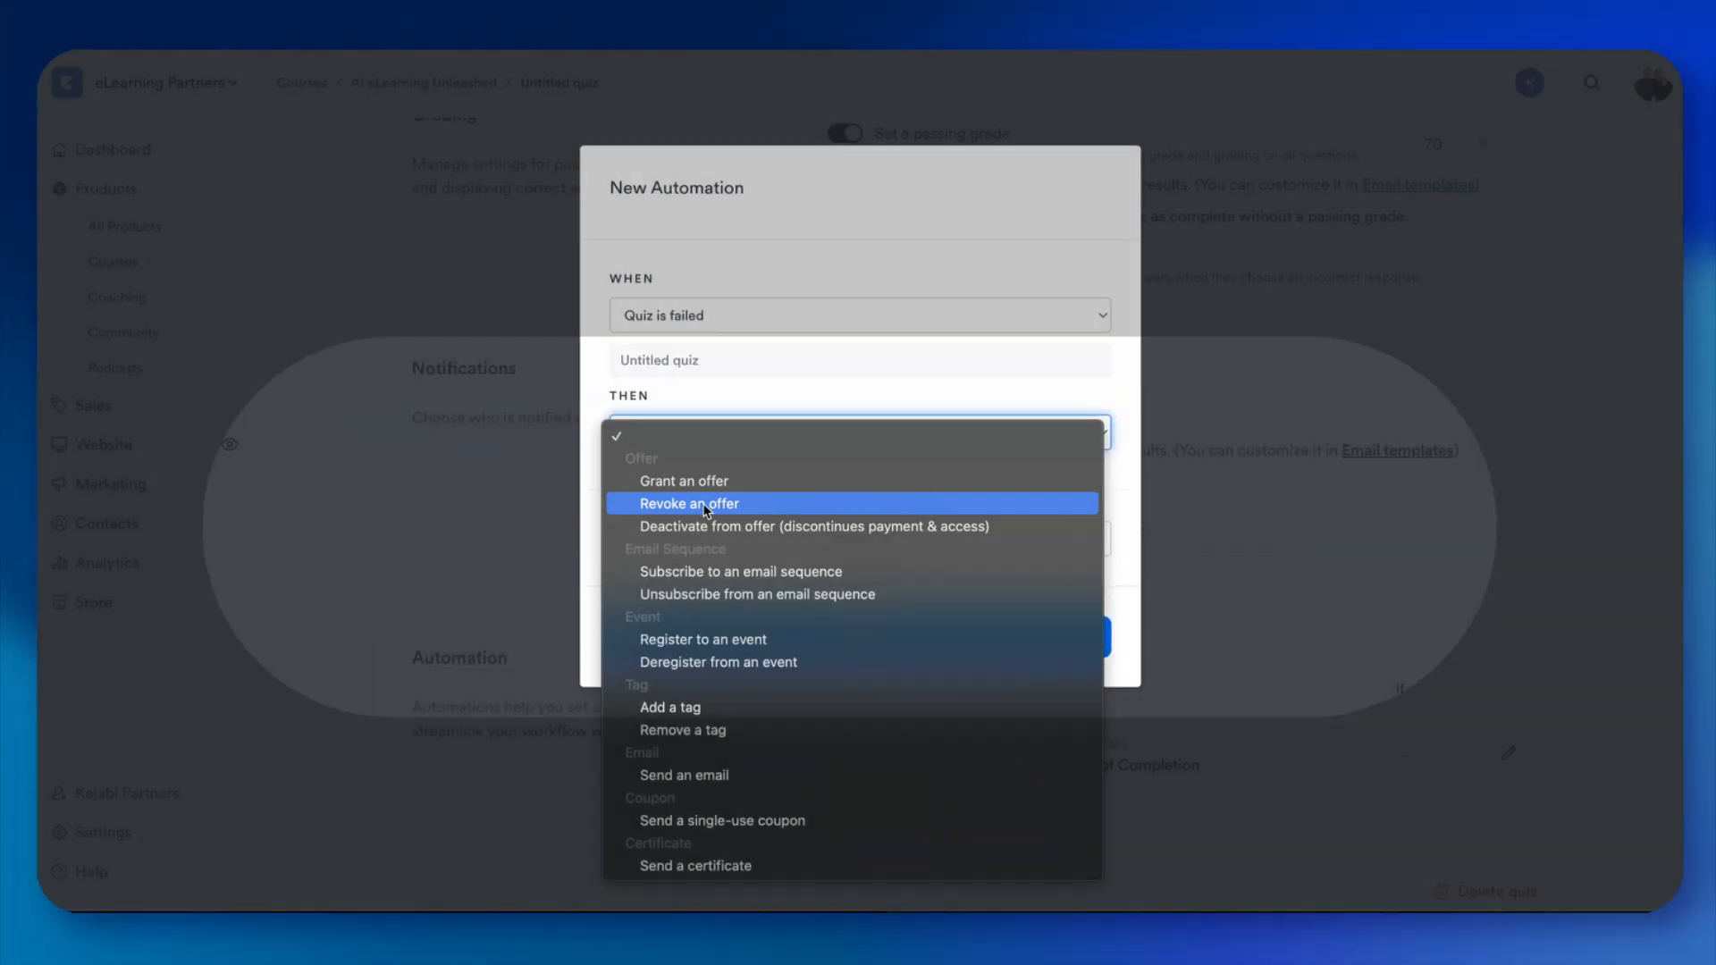
left_click(704, 507)
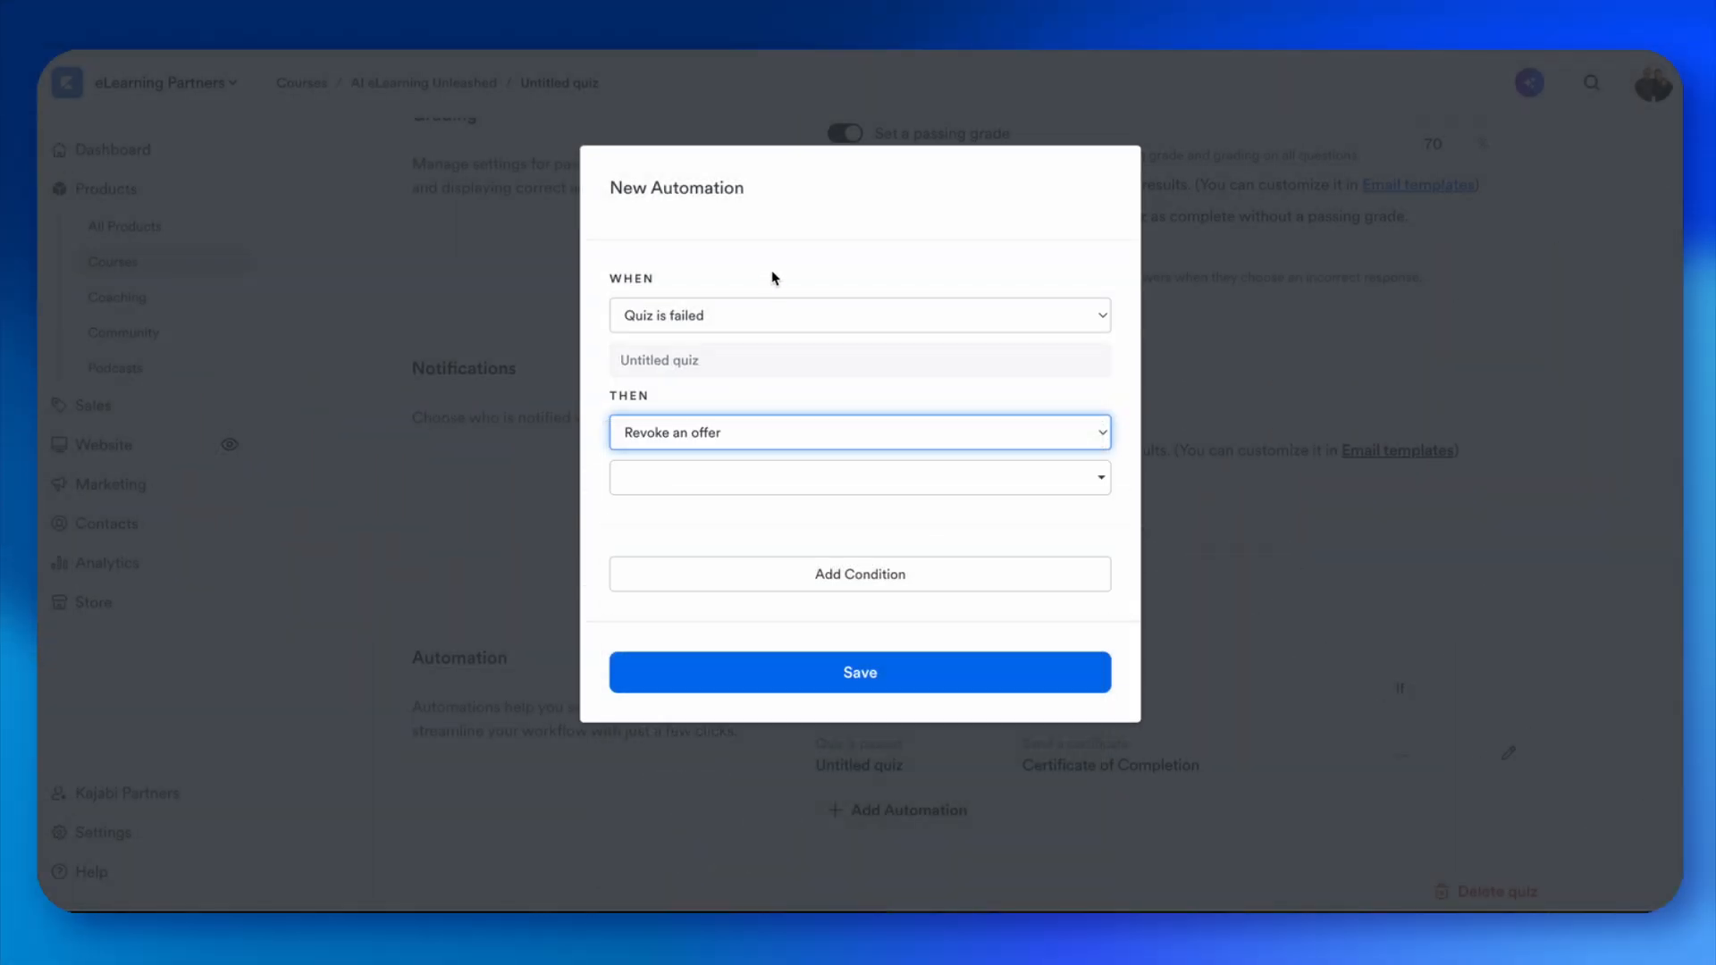